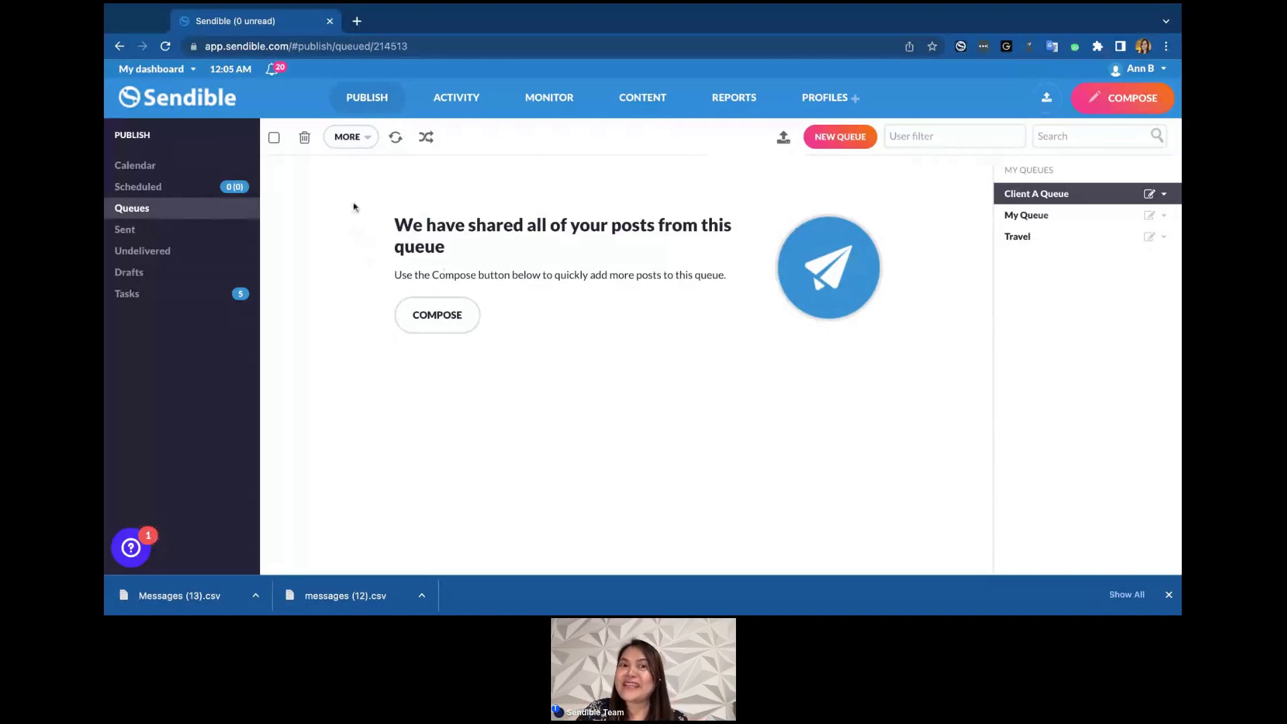
Create a new queue from the publishing queues and name it Demo Queue.
{"action": "mouse_move", "coordinate": [370, 96]}
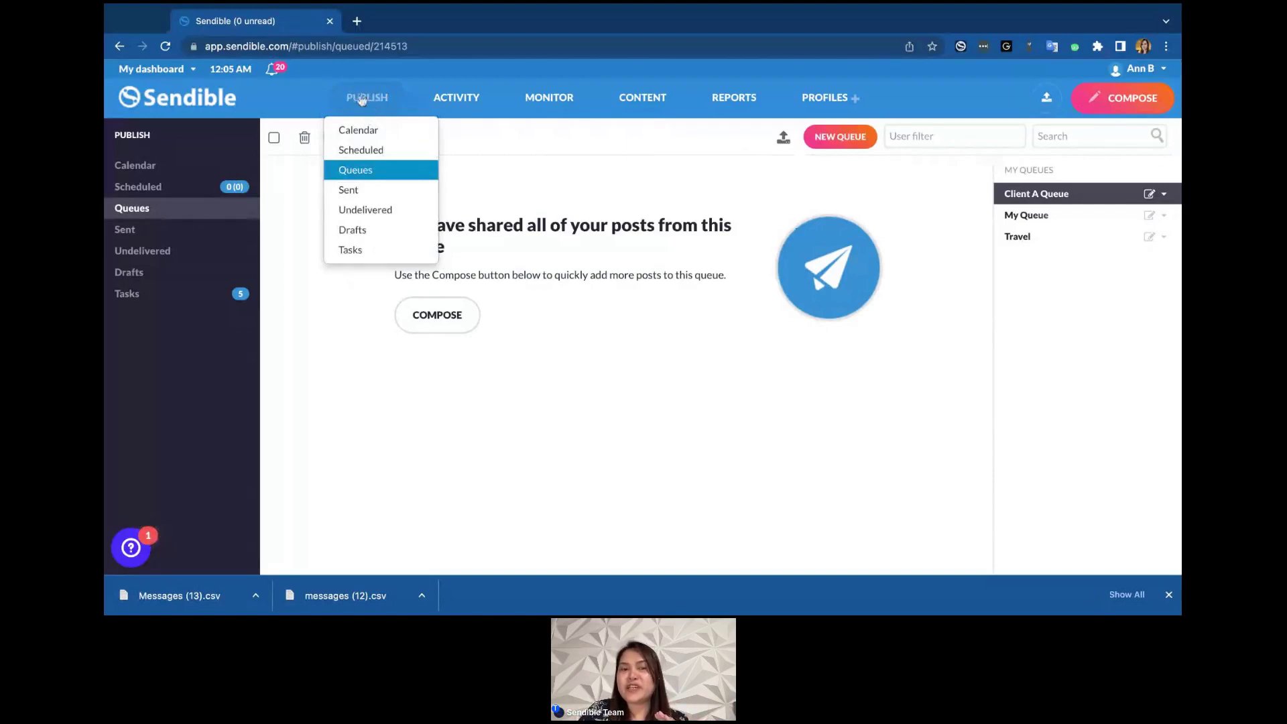
{"action": "left_click", "coordinate": [359, 172]}
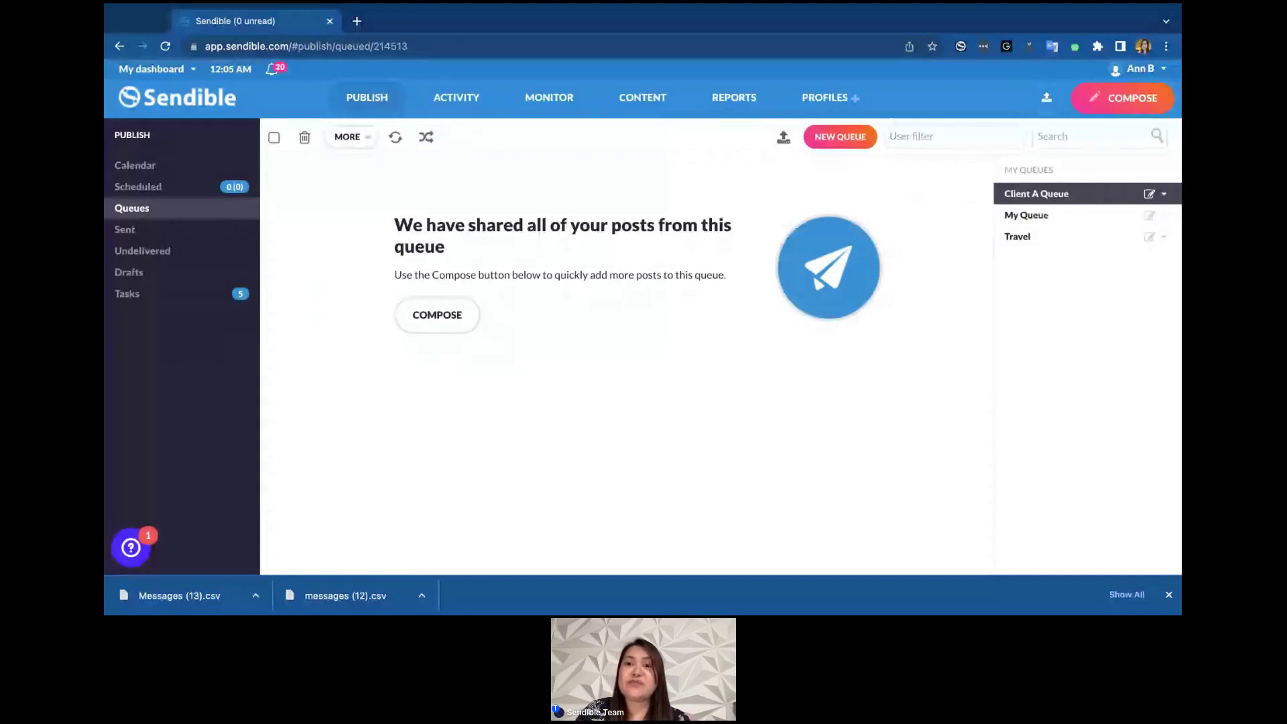
{"action": "mouse_move", "coordinate": [839, 128]}
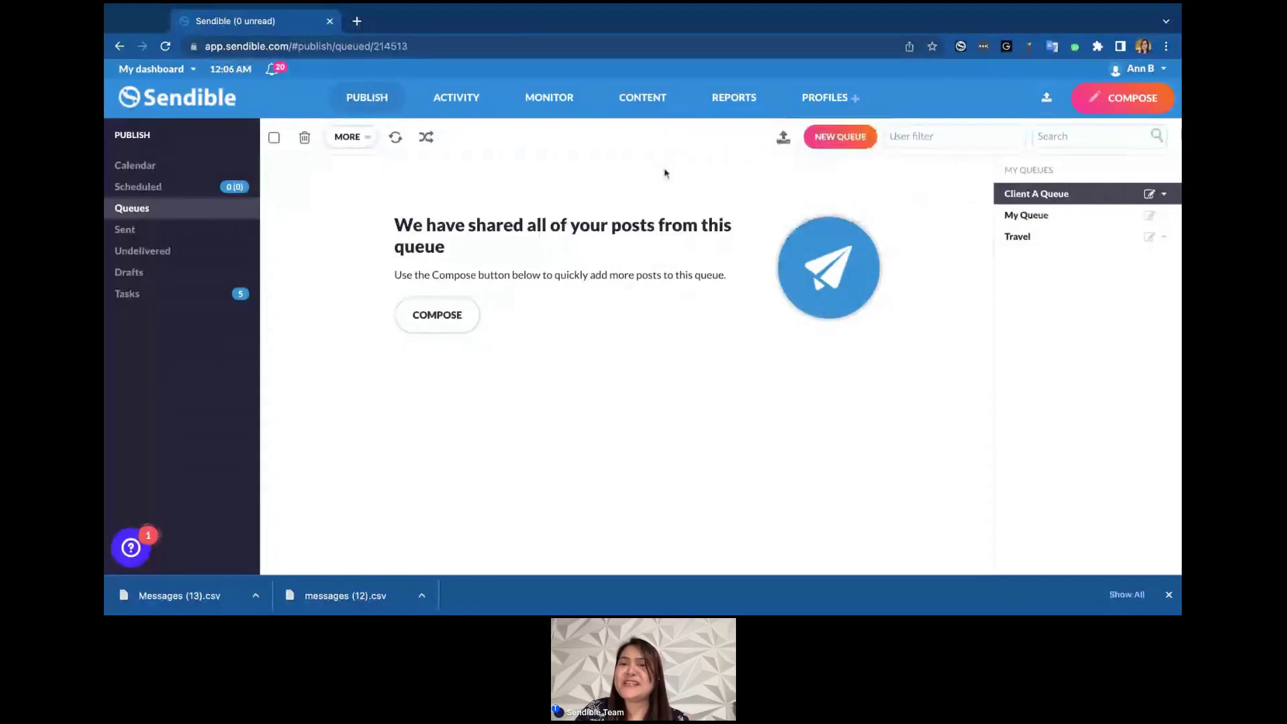
{"action": "left_click", "coordinate": [860, 147]}
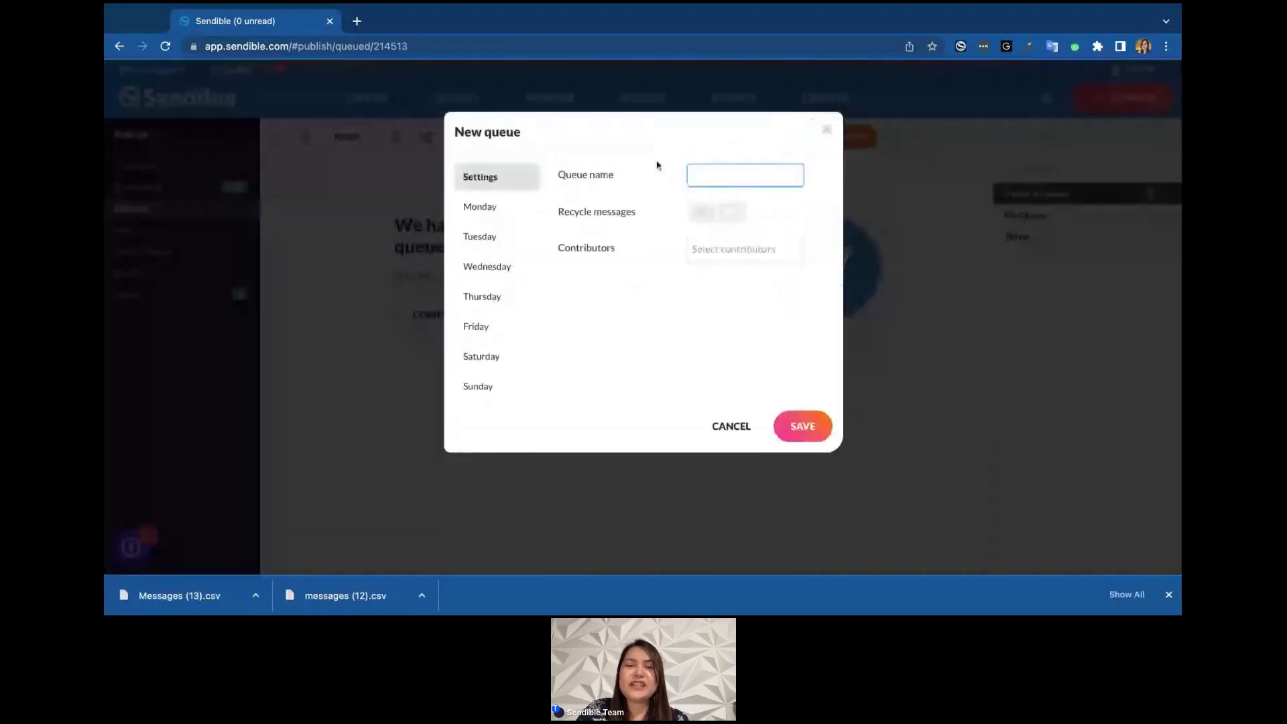
{"action": "type", "text": "D"}
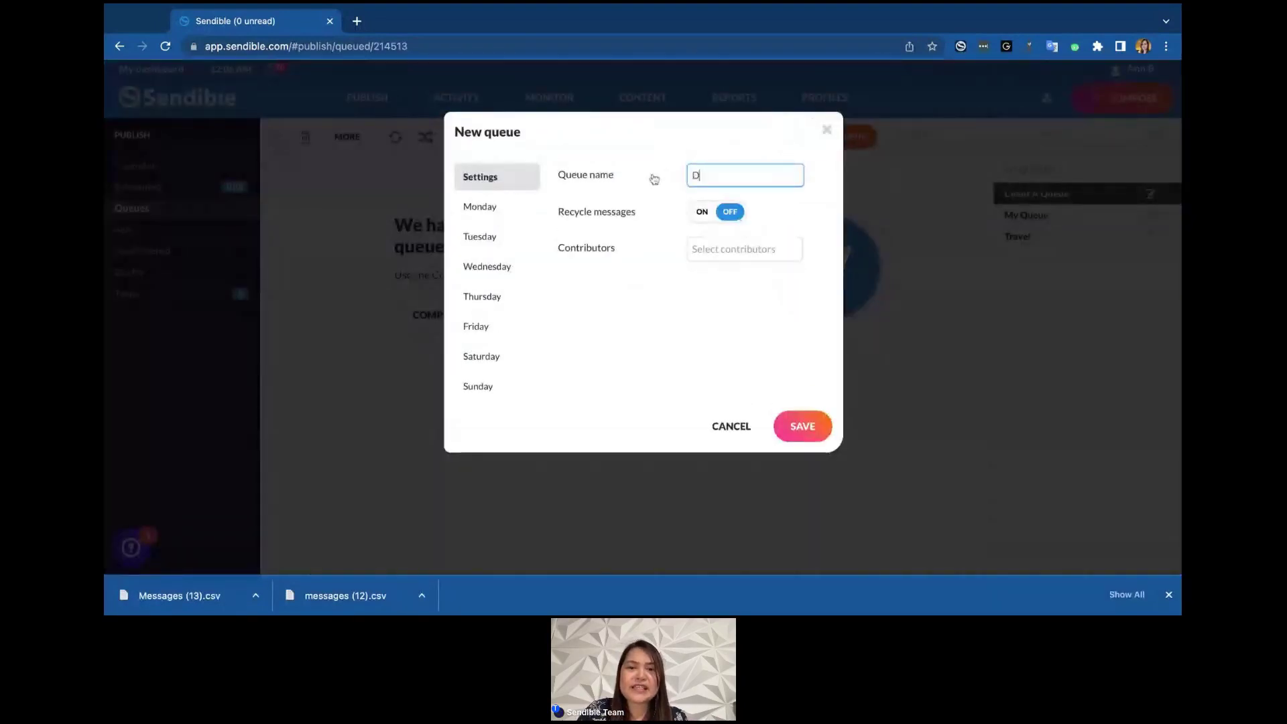
{"action": "type", "text": "emo Q"}
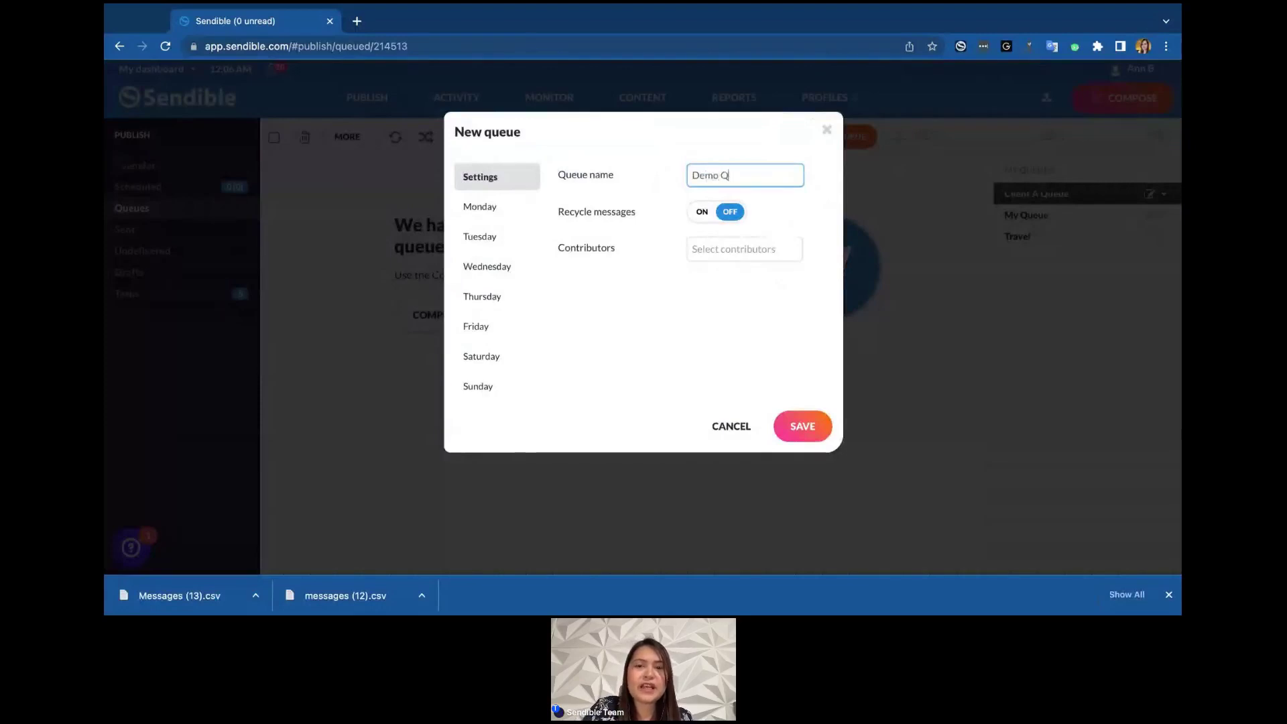
{"action": "type", "text": "ueue"}
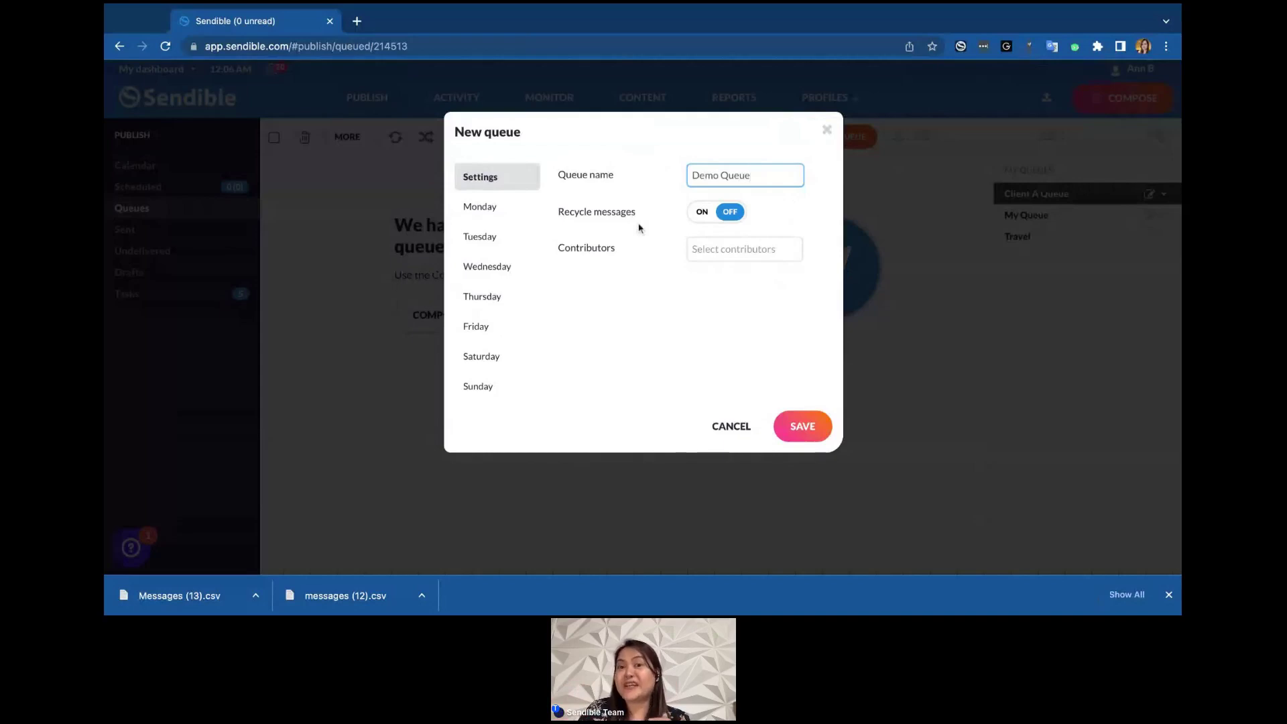
Keep message recycling off for the queue and add the two non-client team members as contributors.
{"action": "left_click", "coordinate": [699, 224]}
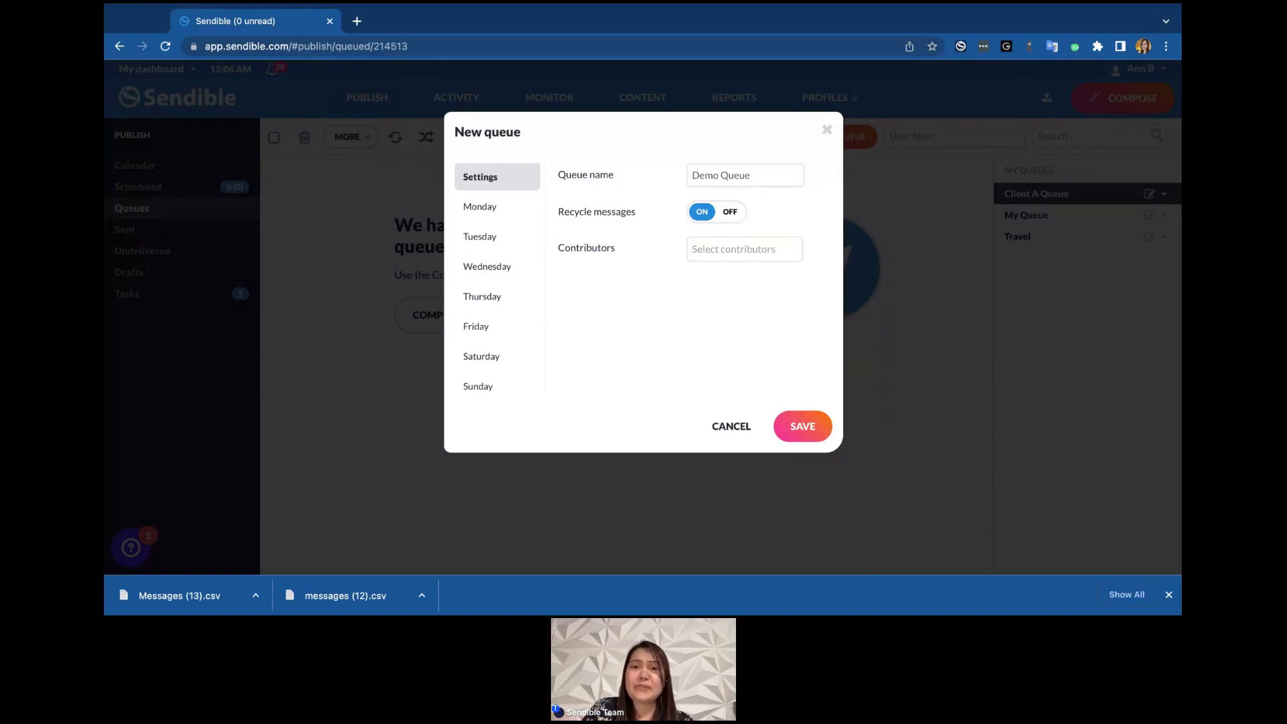
{"action": "left_click", "coordinate": [733, 217]}
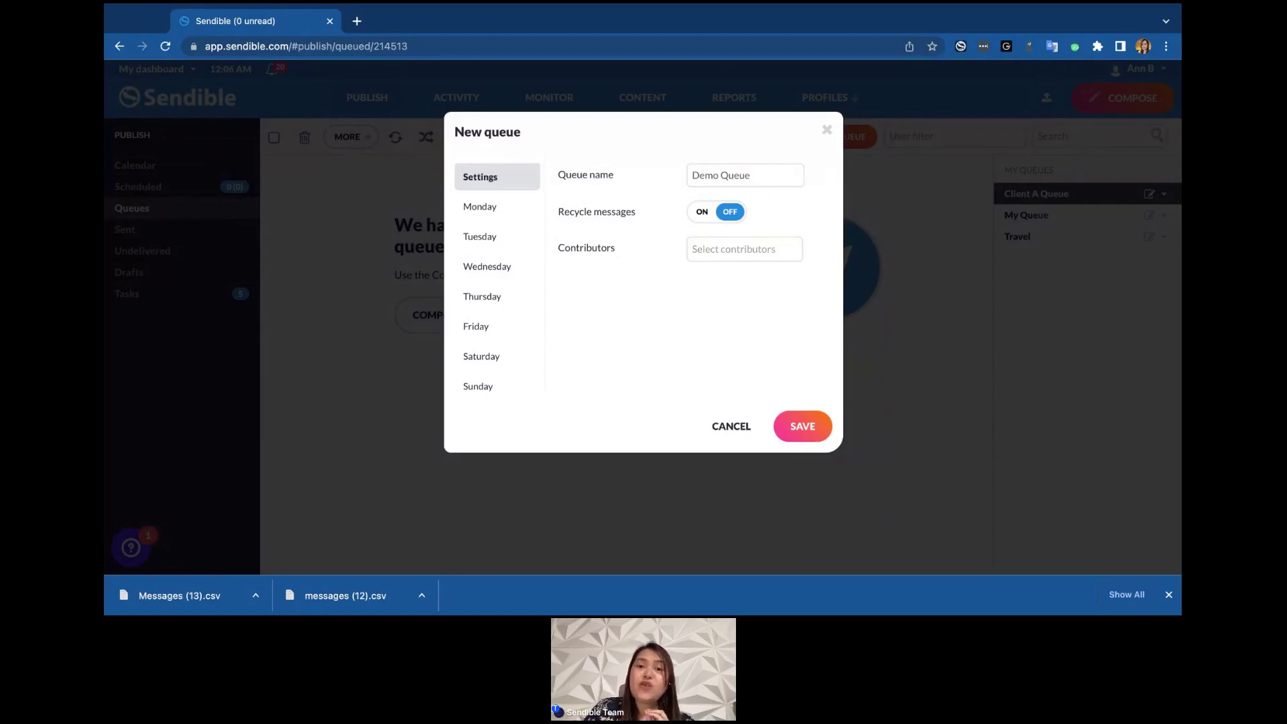
{"action": "left_click", "coordinate": [727, 253]}
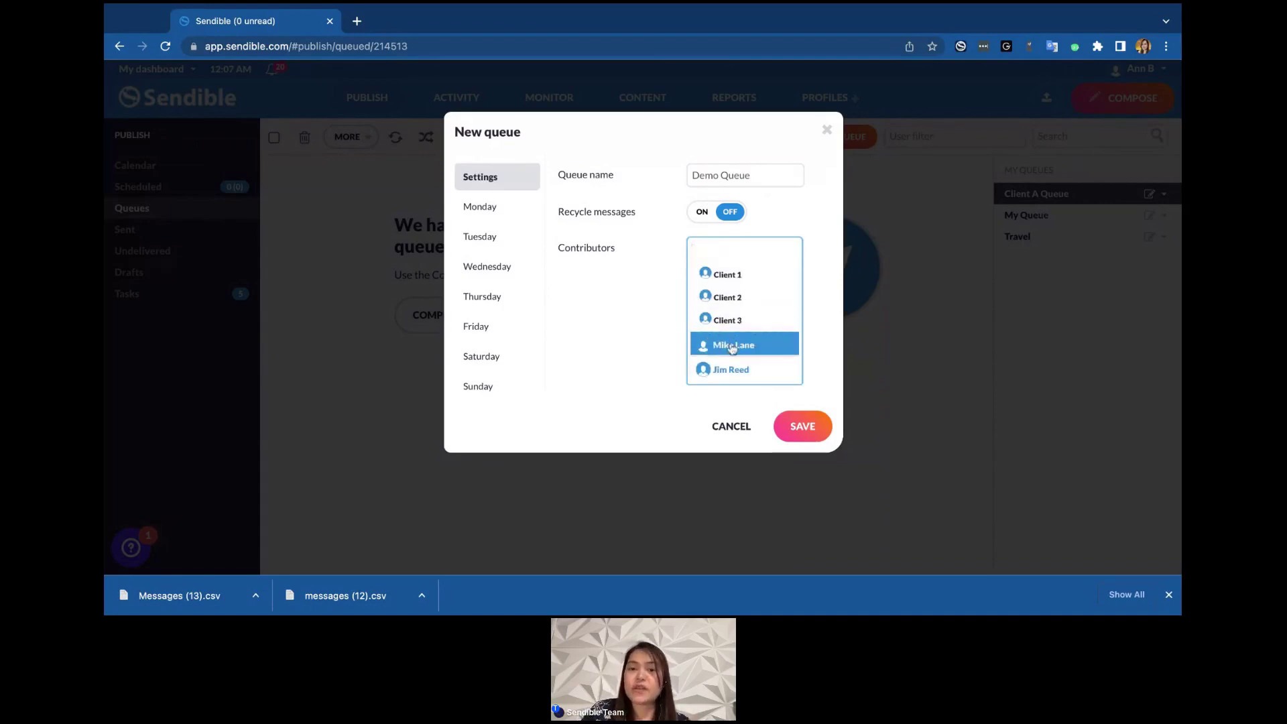
{"action": "left_click", "coordinate": [732, 346]}
{"action": "left_click", "coordinate": [744, 273]}
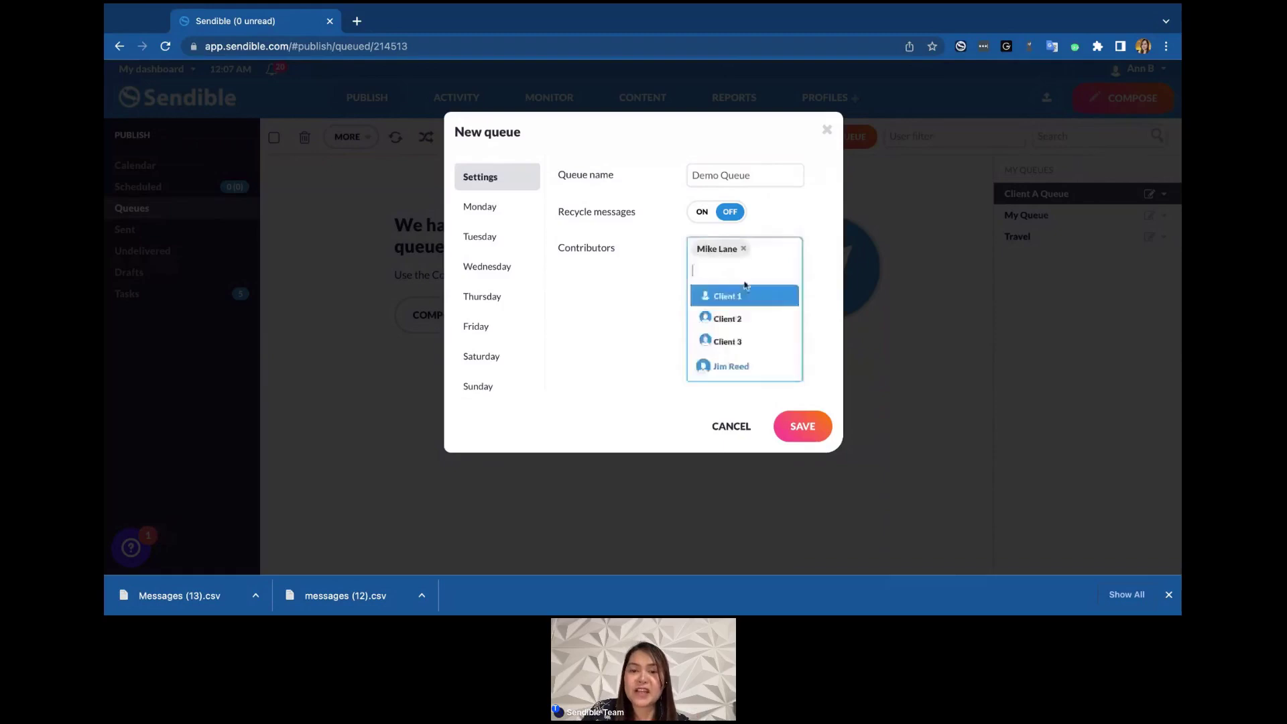
{"action": "left_click", "coordinate": [729, 366]}
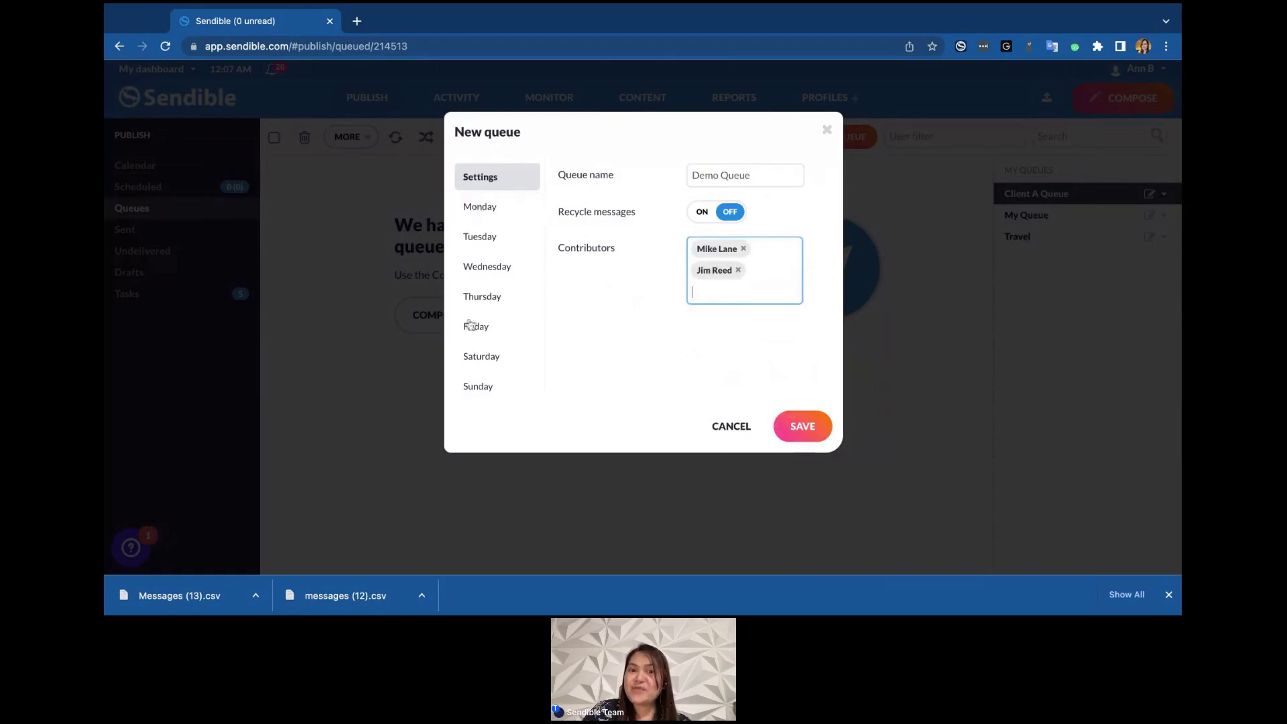
Set the queue's Monday posting time to 09:00 am.
{"action": "left_click", "coordinate": [504, 211]}
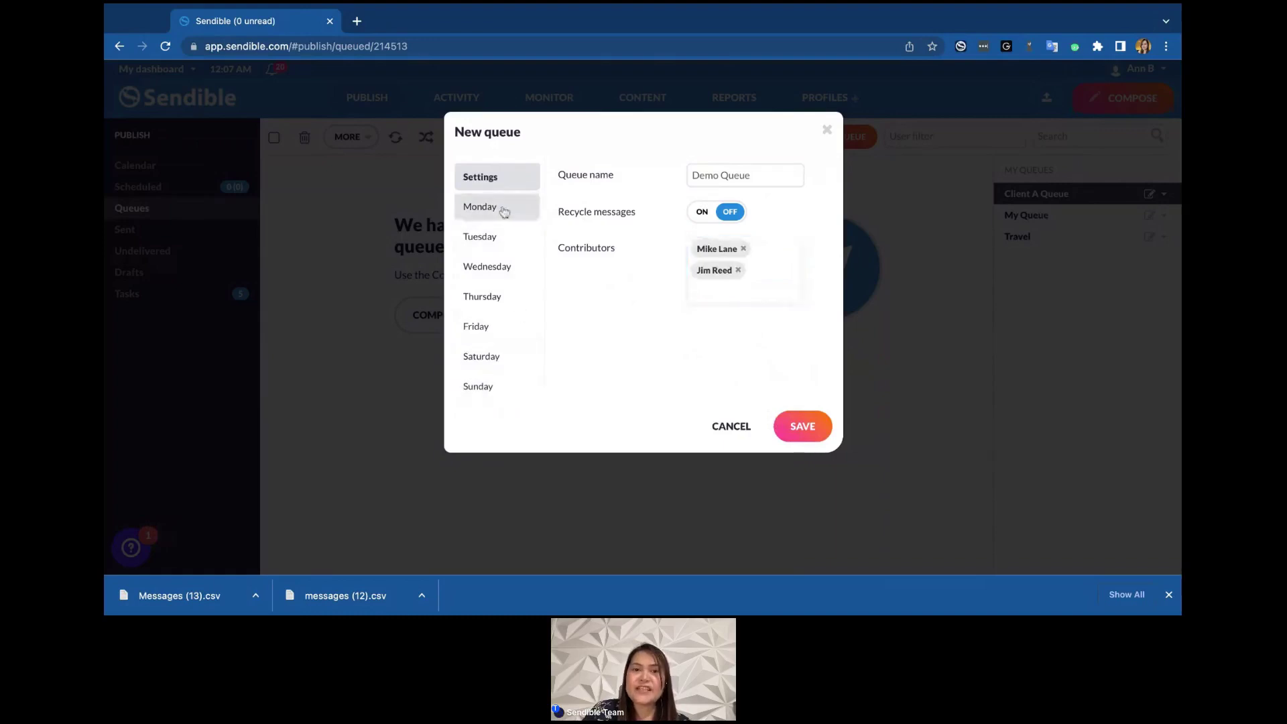
{"action": "left_click", "coordinate": [577, 175]}
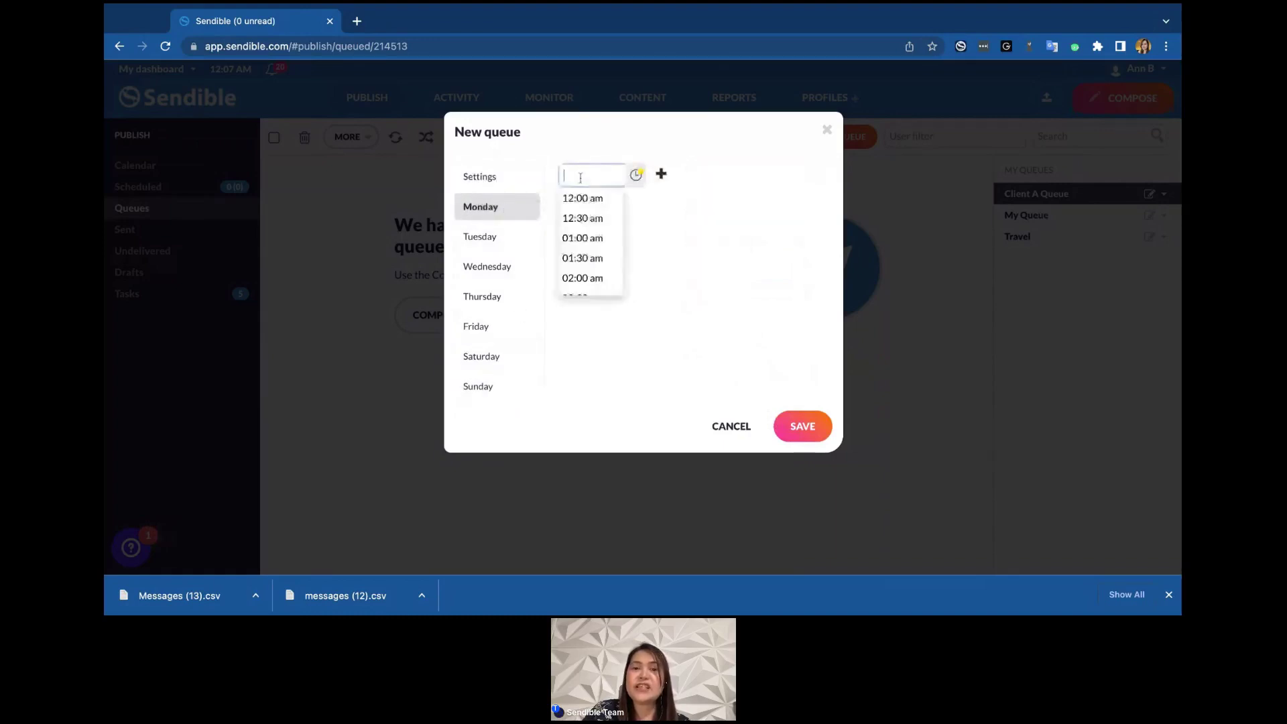
{"action": "scroll", "coordinate": [589, 241], "scroll_direction": "down", "scroll_amount": 4}
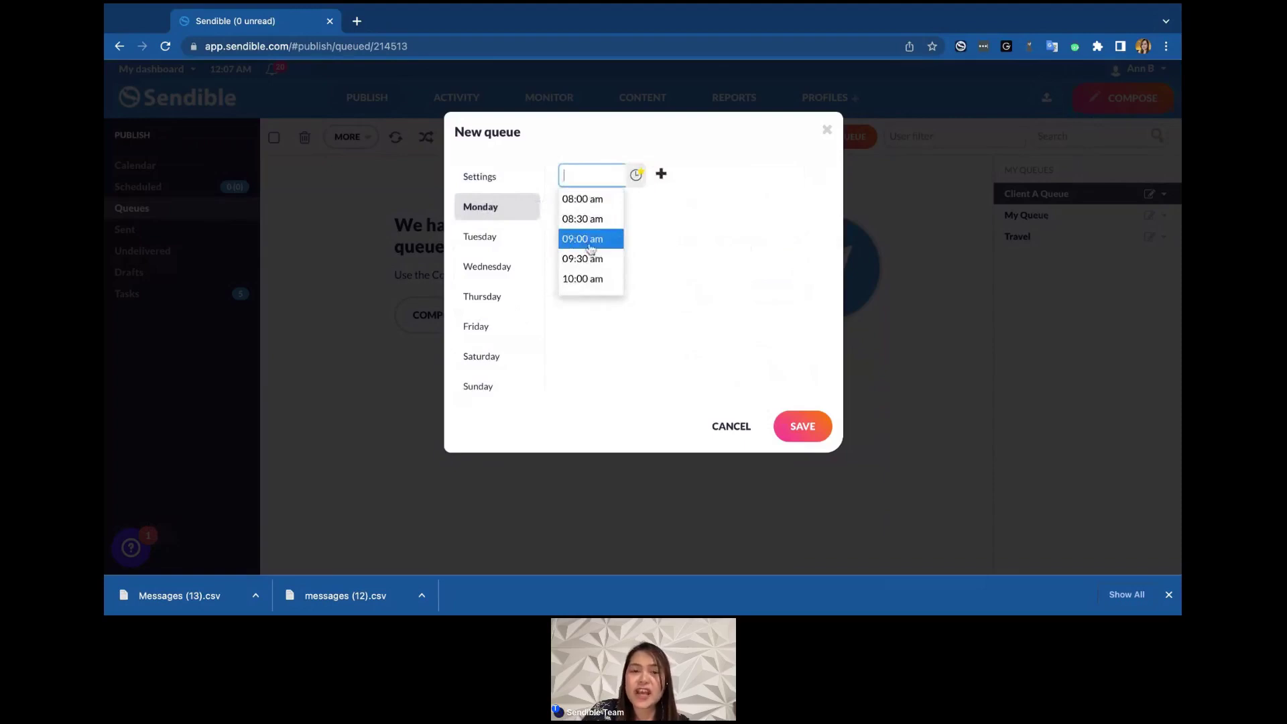
{"action": "left_click", "coordinate": [589, 242]}
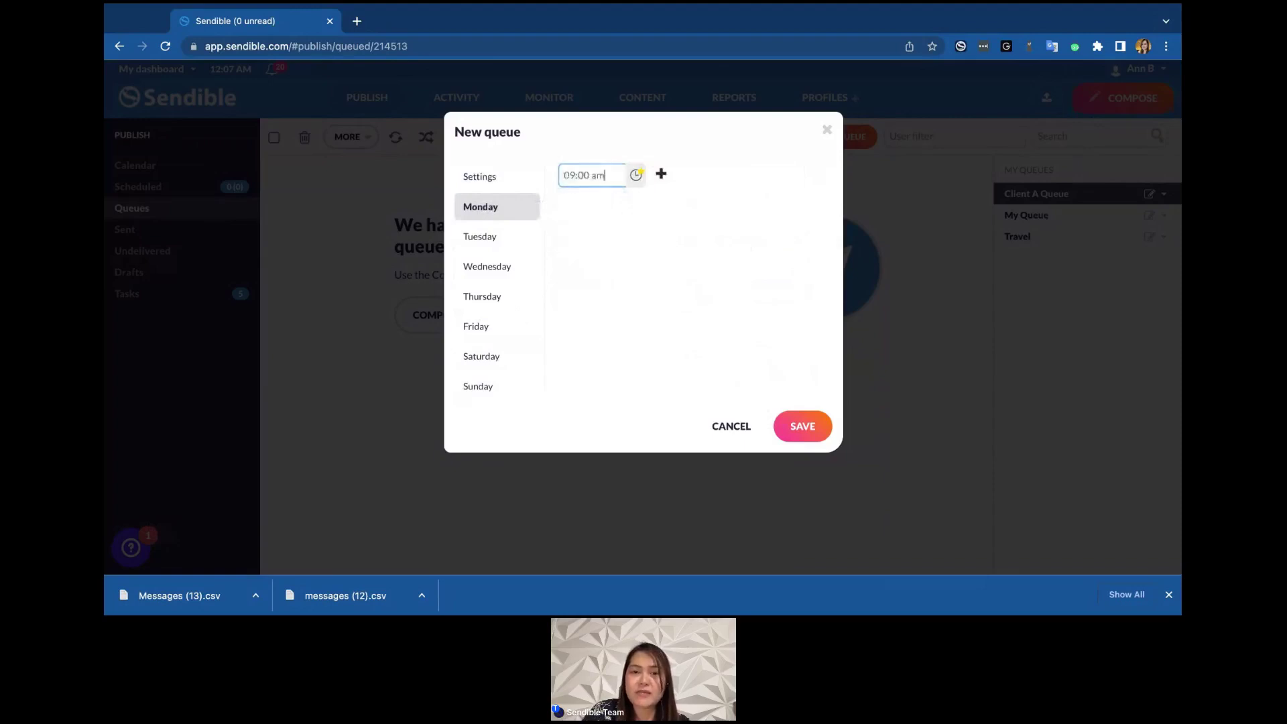
Set the queue's Wednesday posting time to 02:00 pm.
{"action": "left_click", "coordinate": [528, 243]}
{"action": "left_click", "coordinate": [506, 273]}
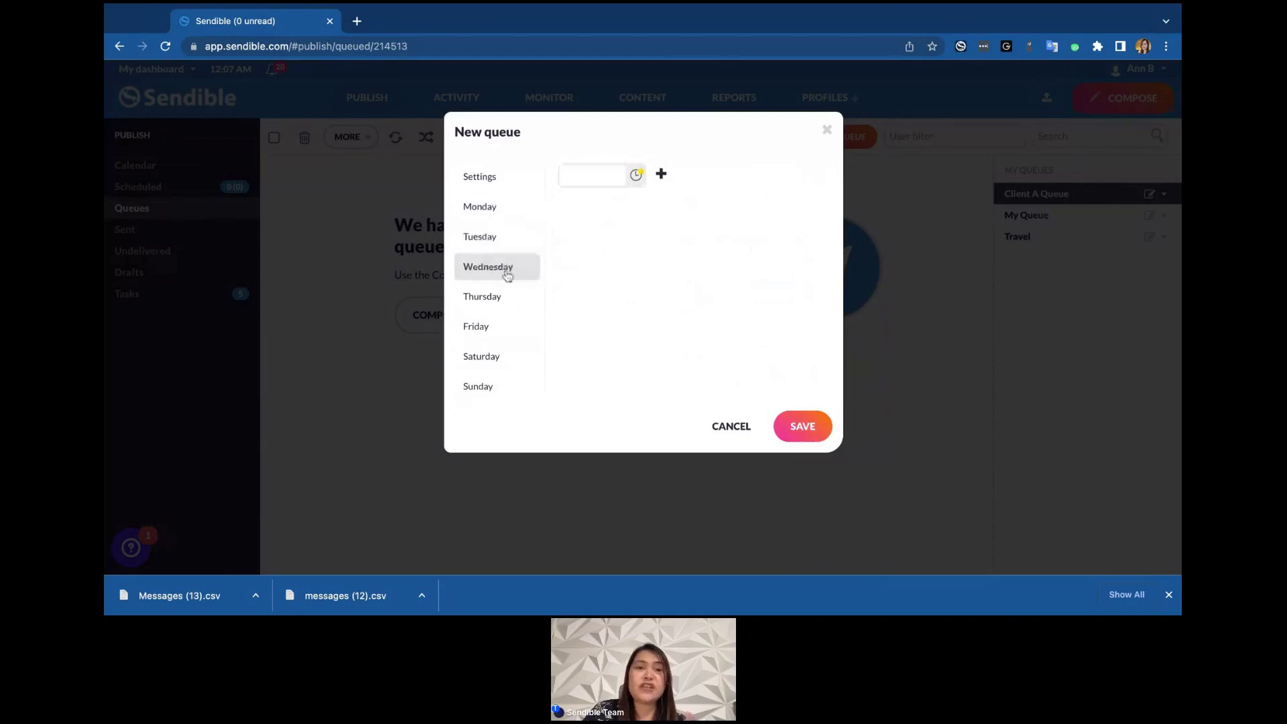
{"action": "left_click", "coordinate": [611, 178]}
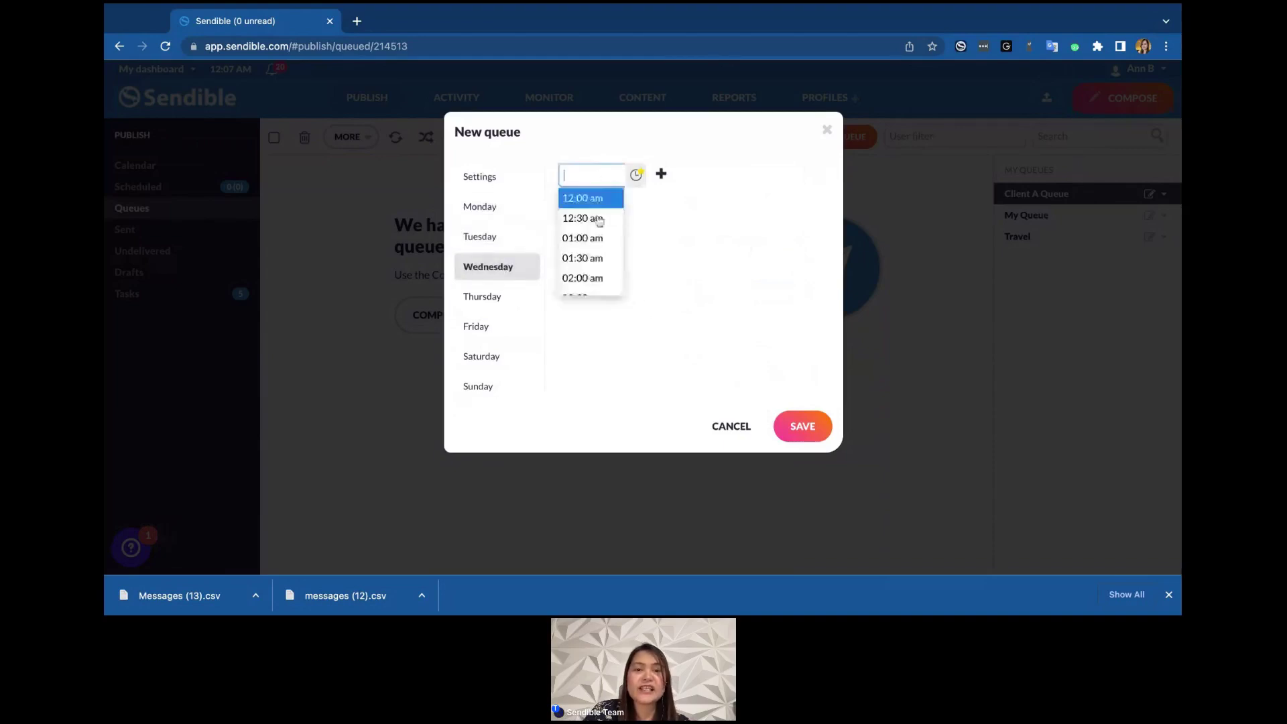
{"action": "scroll", "coordinate": [595, 254], "scroll_direction": "down", "scroll_amount": 10}
{"action": "scroll", "coordinate": [596, 221], "scroll_direction": "up", "scroll_amount": 3}
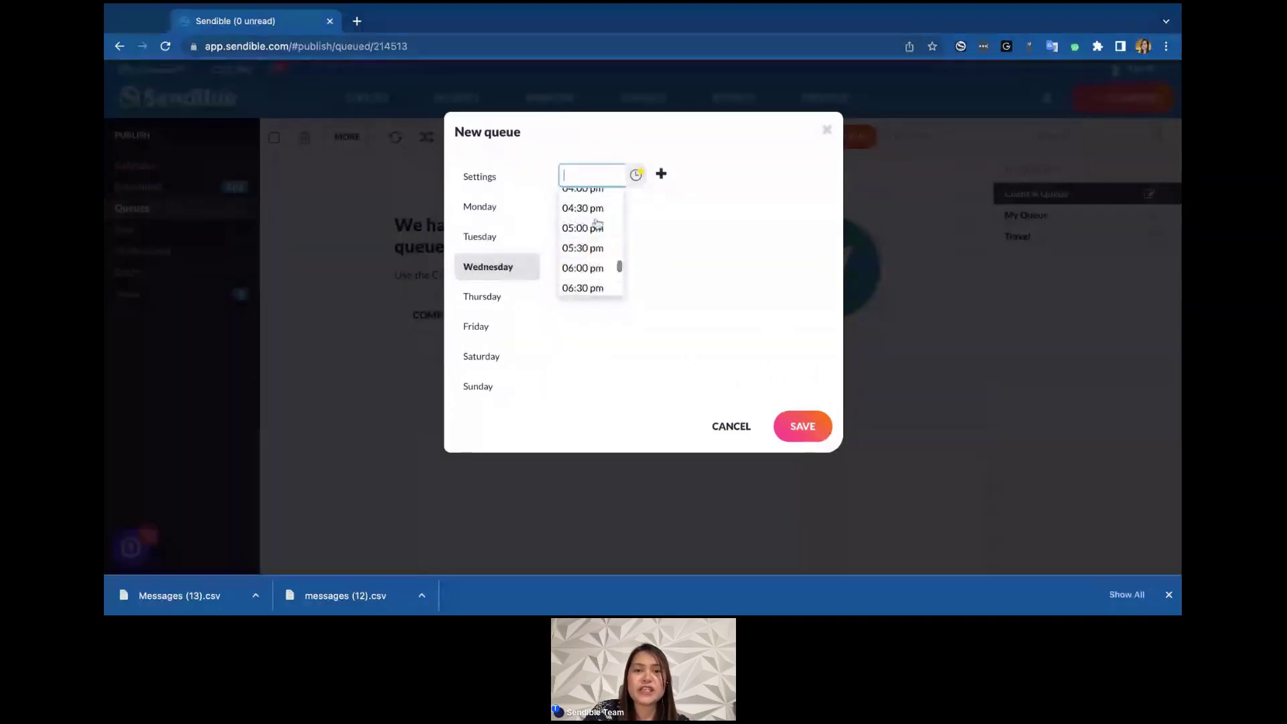
{"action": "scroll", "coordinate": [593, 268], "scroll_direction": "up", "scroll_amount": 3}
{"action": "left_click", "coordinate": [590, 281]}
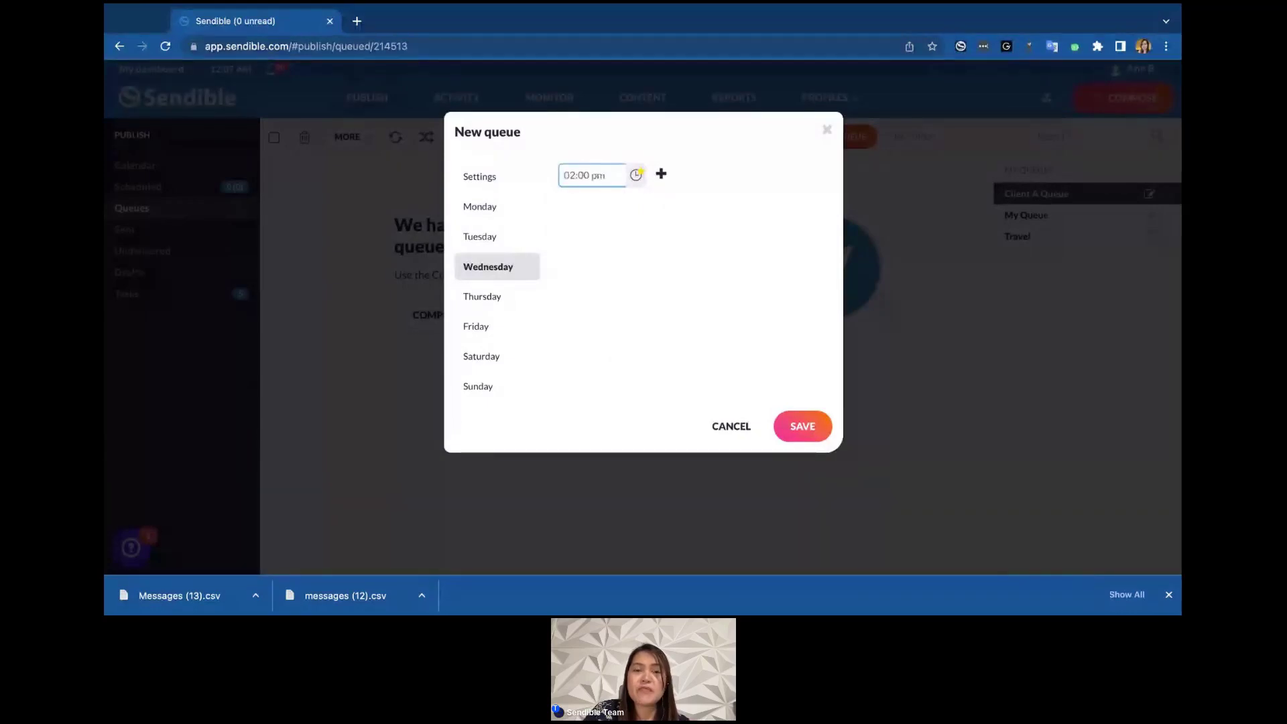
Fill the Friday posting time with suggested optimal times, stopping at 01:29 pm.
{"action": "left_click", "coordinate": [496, 305]}
{"action": "left_click", "coordinate": [496, 332]}
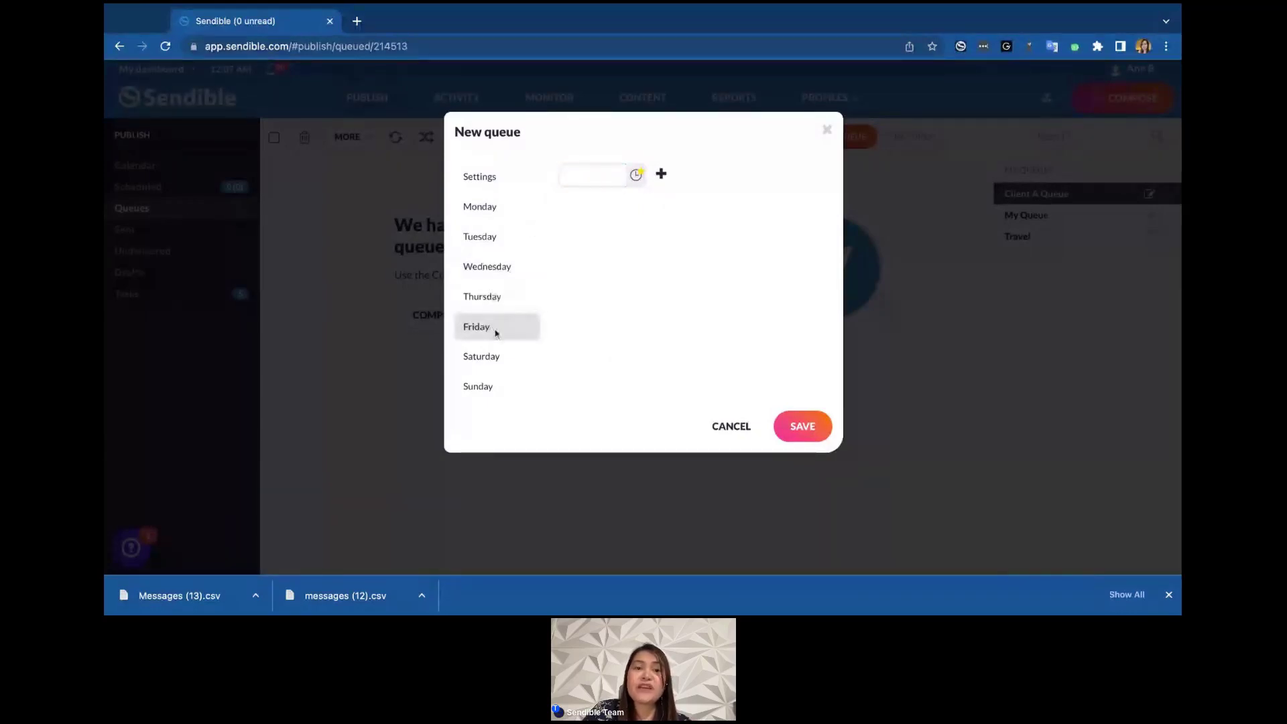
{"action": "left_click", "coordinate": [593, 174]}
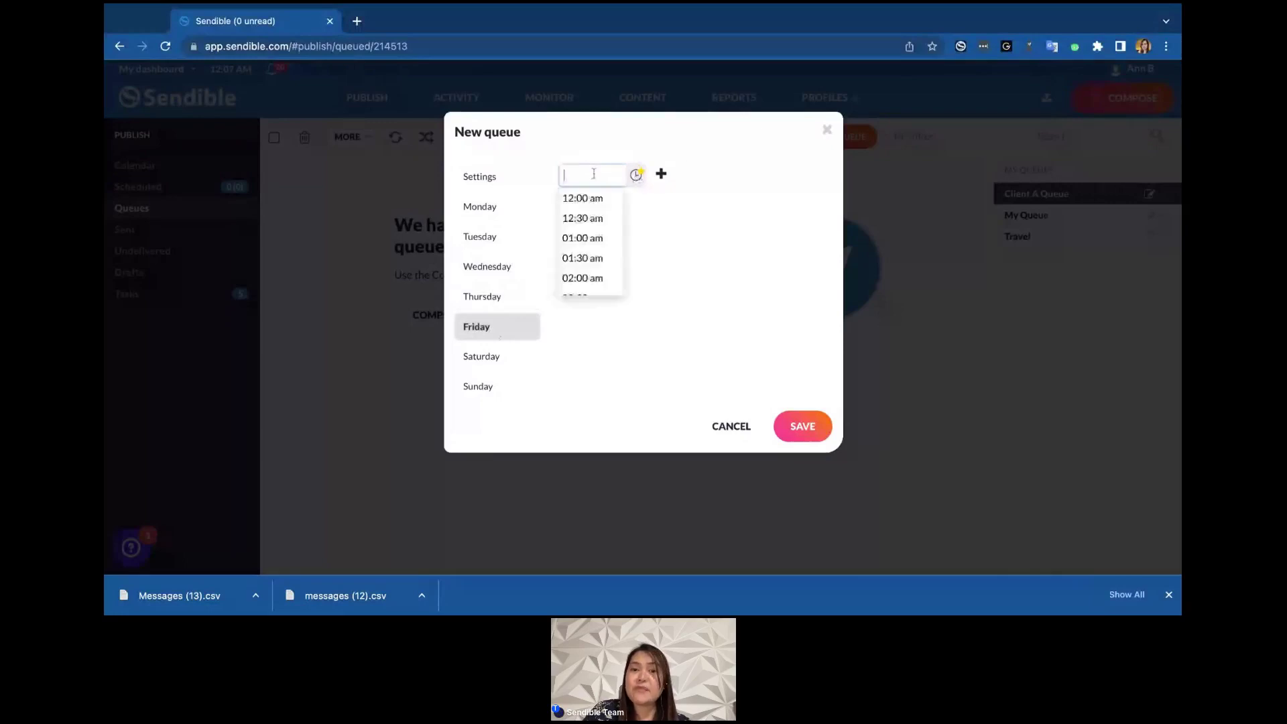
{"action": "left_click", "coordinate": [636, 176]}
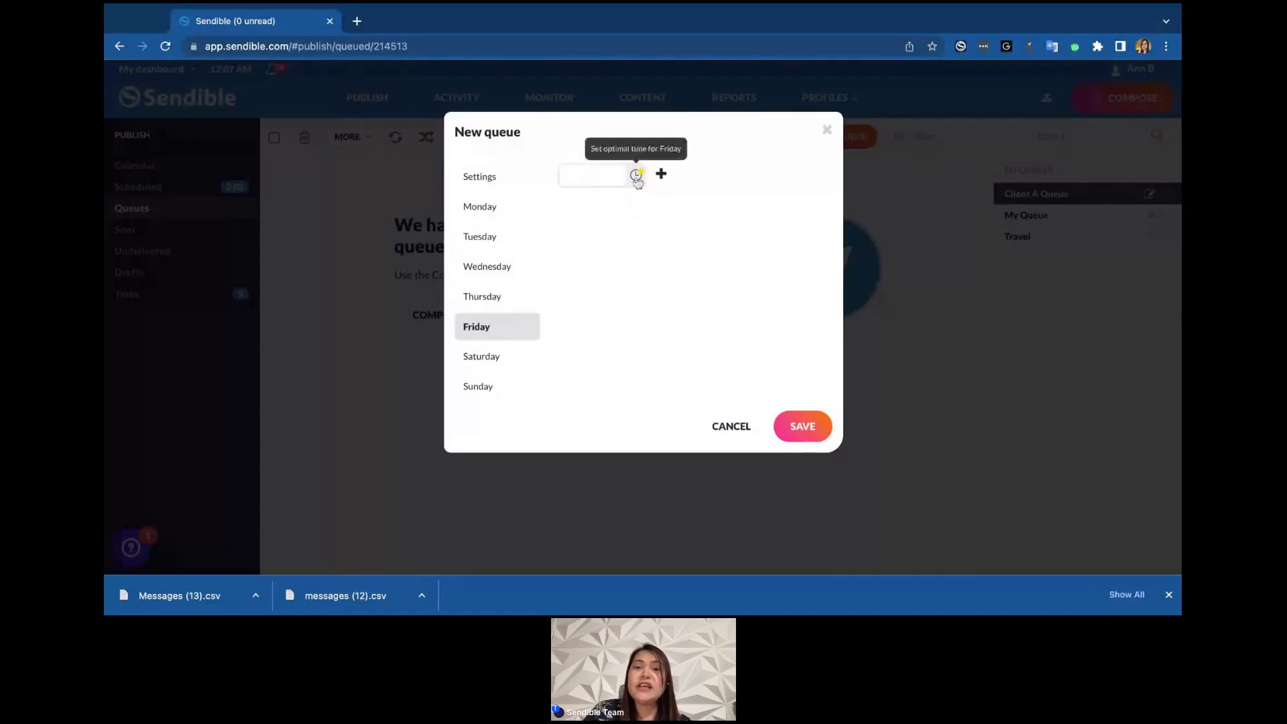
{"action": "left_click", "coordinate": [636, 176]}
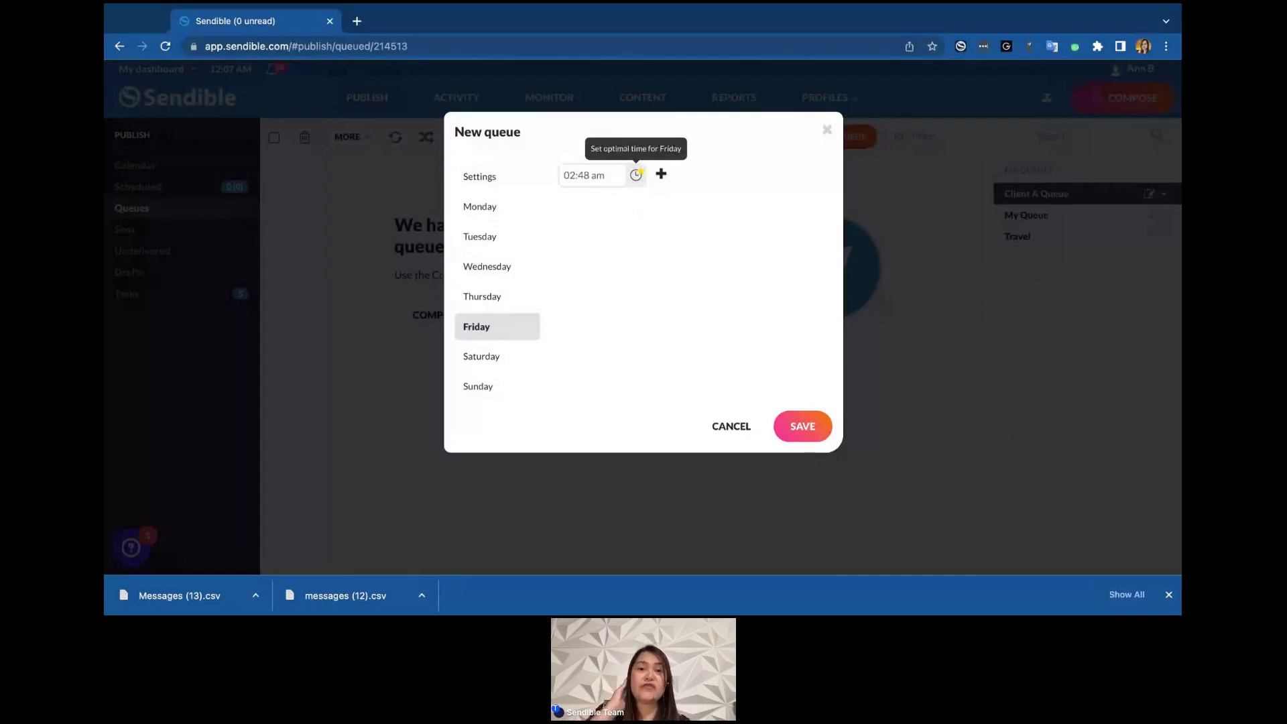
{"action": "left_click", "coordinate": [636, 174]}
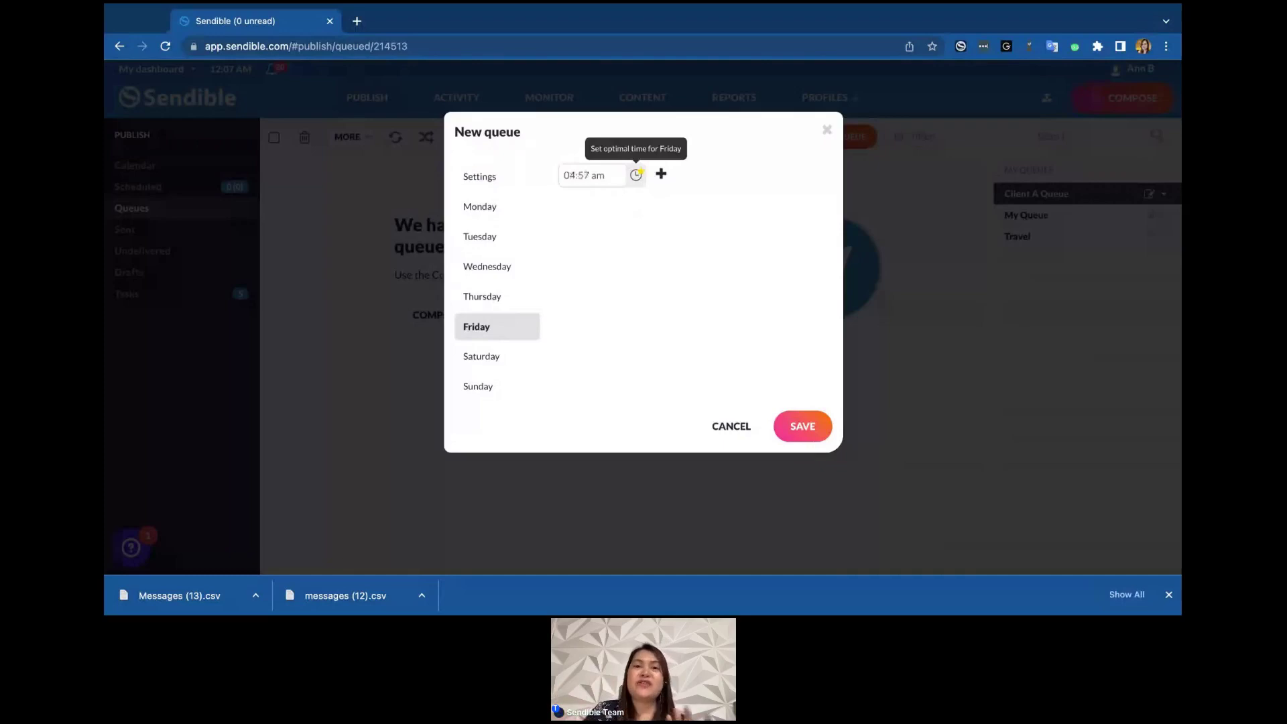
{"action": "left_click", "coordinate": [636, 174]}
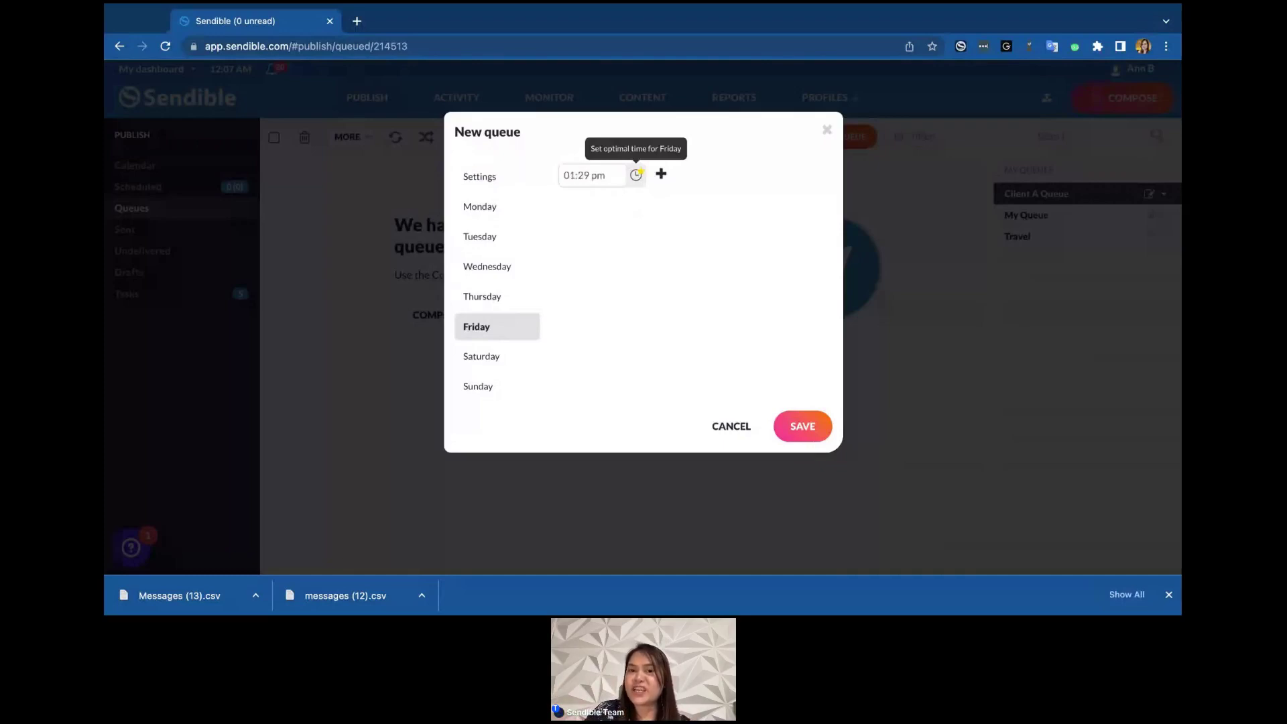
Add a second Friday posting time of 05:00 pm and save the new queue.
{"action": "left_click", "coordinate": [660, 177]}
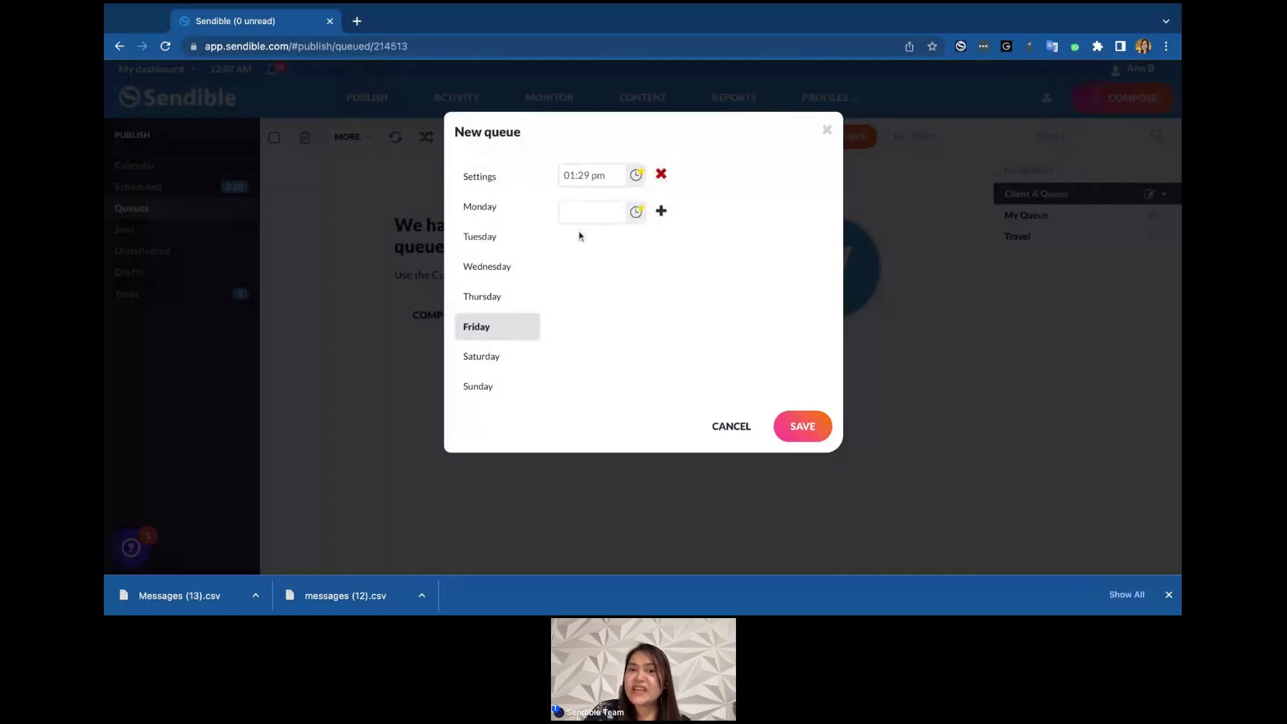
{"action": "left_click", "coordinate": [661, 211]}
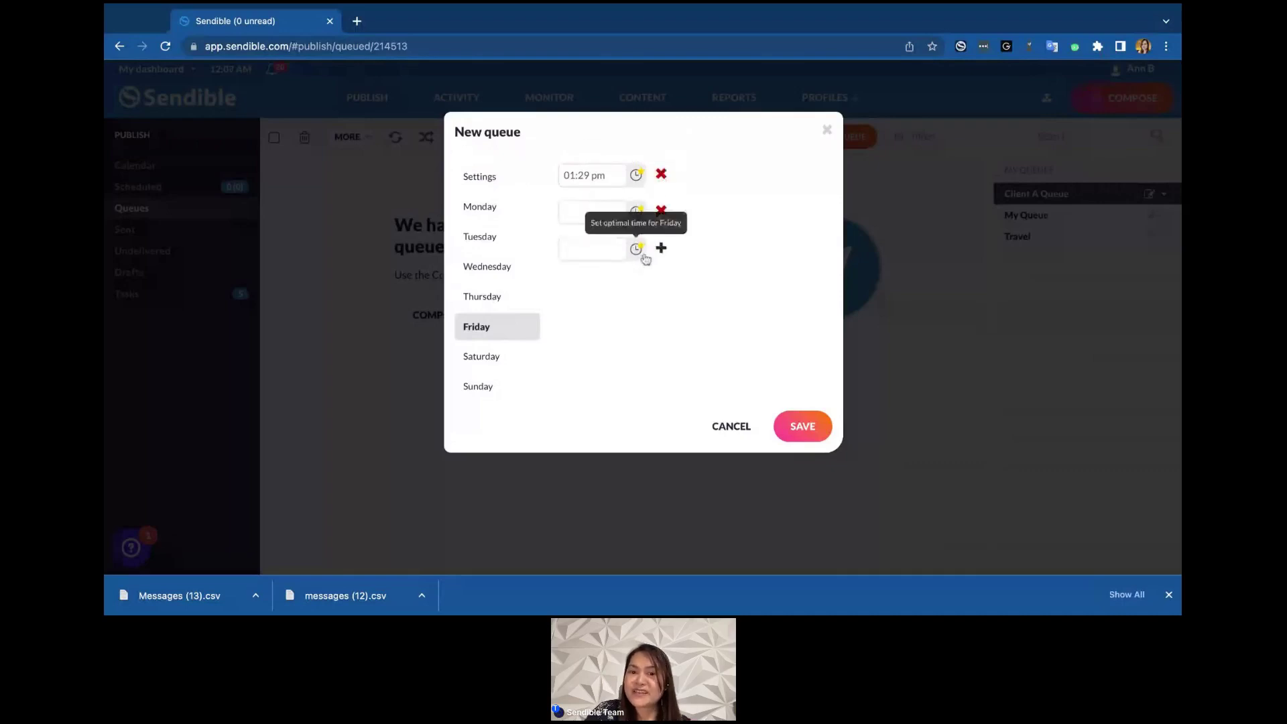
{"action": "left_click", "coordinate": [660, 248]}
{"action": "left_click", "coordinate": [661, 211]}
{"action": "left_click", "coordinate": [611, 211]}
{"action": "scroll", "coordinate": [593, 268], "scroll_direction": "down", "scroll_amount": 3}
{"action": "scroll", "coordinate": [597, 268], "scroll_direction": "down", "scroll_amount": 9}
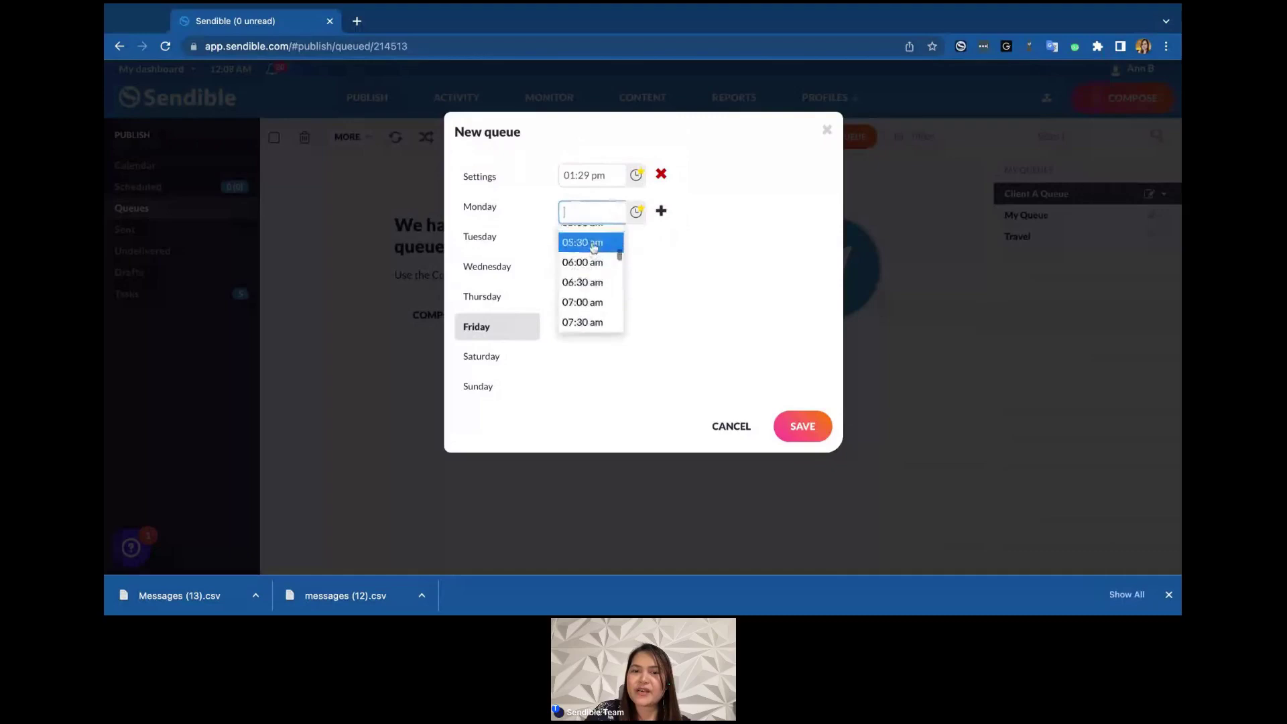
{"action": "scroll", "coordinate": [593, 254], "scroll_direction": "down", "scroll_amount": 2}
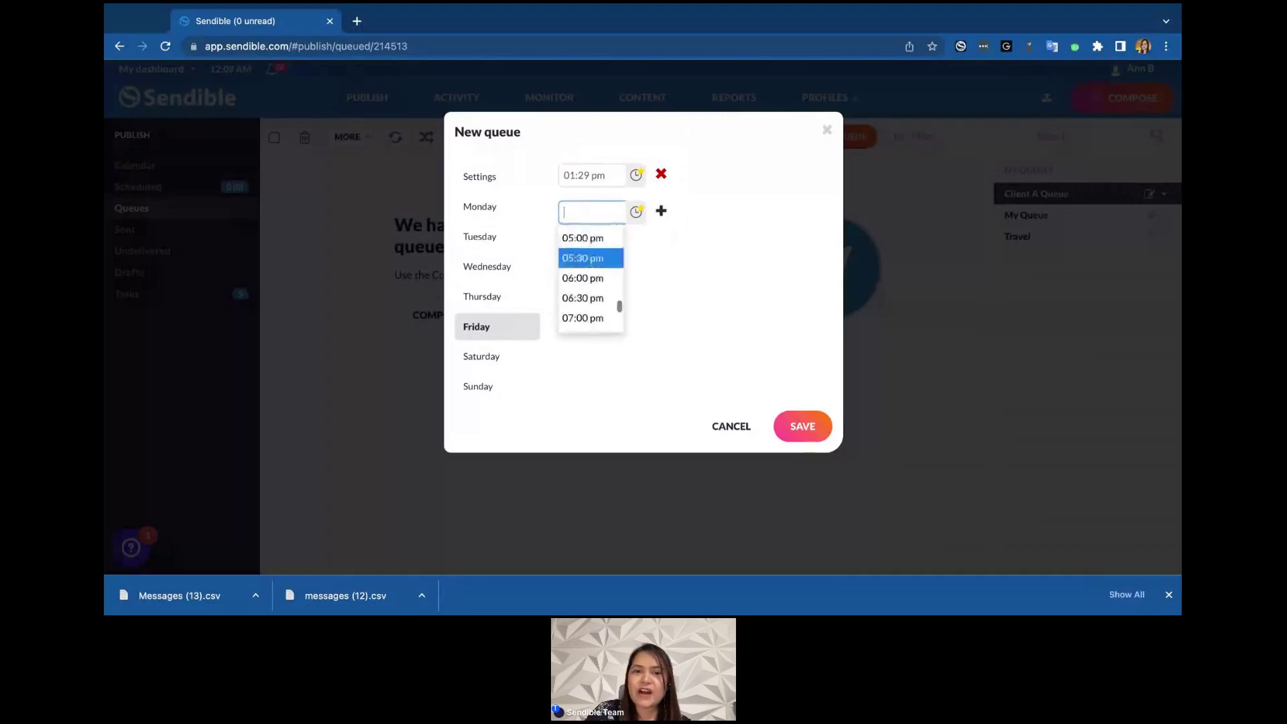
{"action": "left_click", "coordinate": [595, 260]}
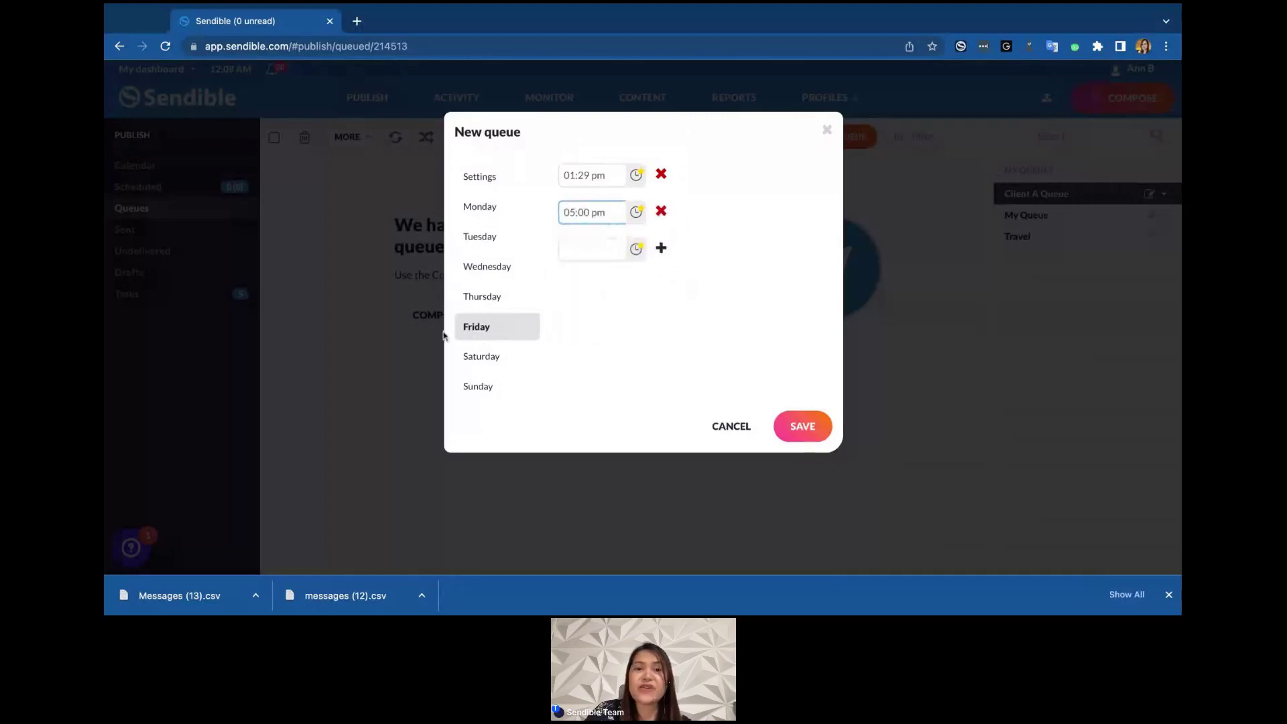
{"action": "left_click", "coordinate": [791, 436]}
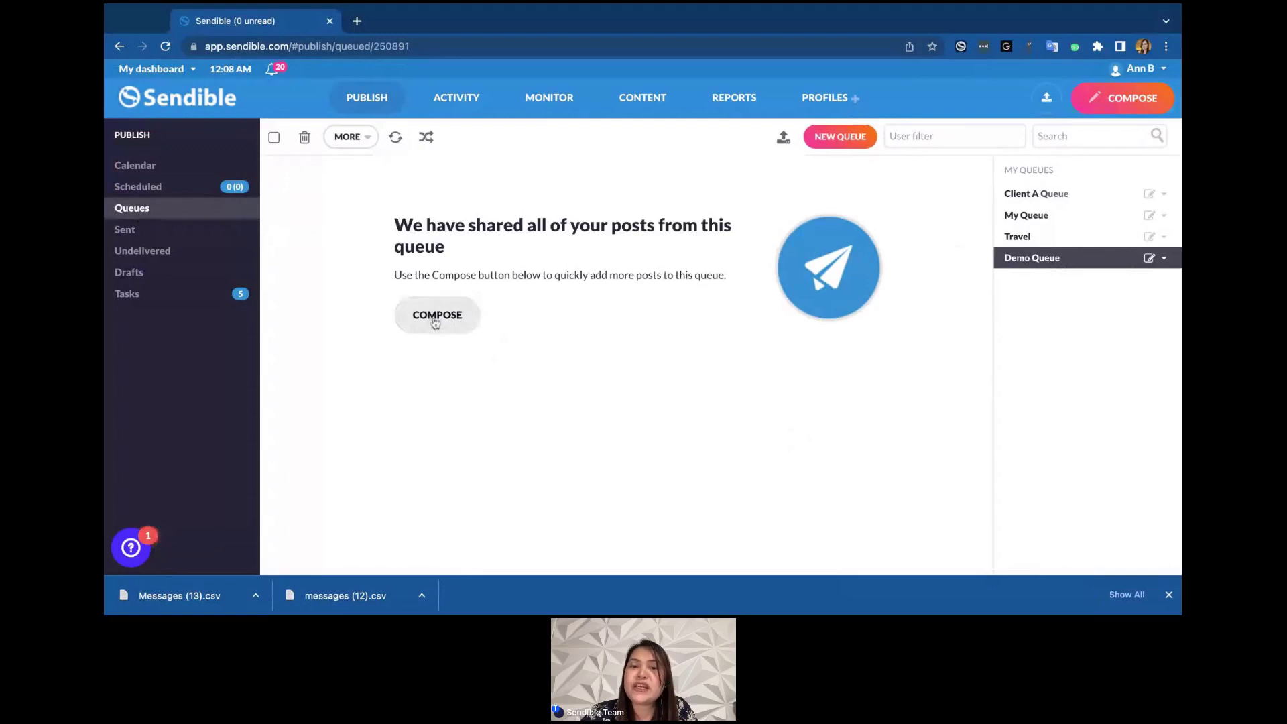
Open a new message and view its smart queue selection and its date-and-time scheduling options.
{"action": "left_click", "coordinate": [1102, 100]}
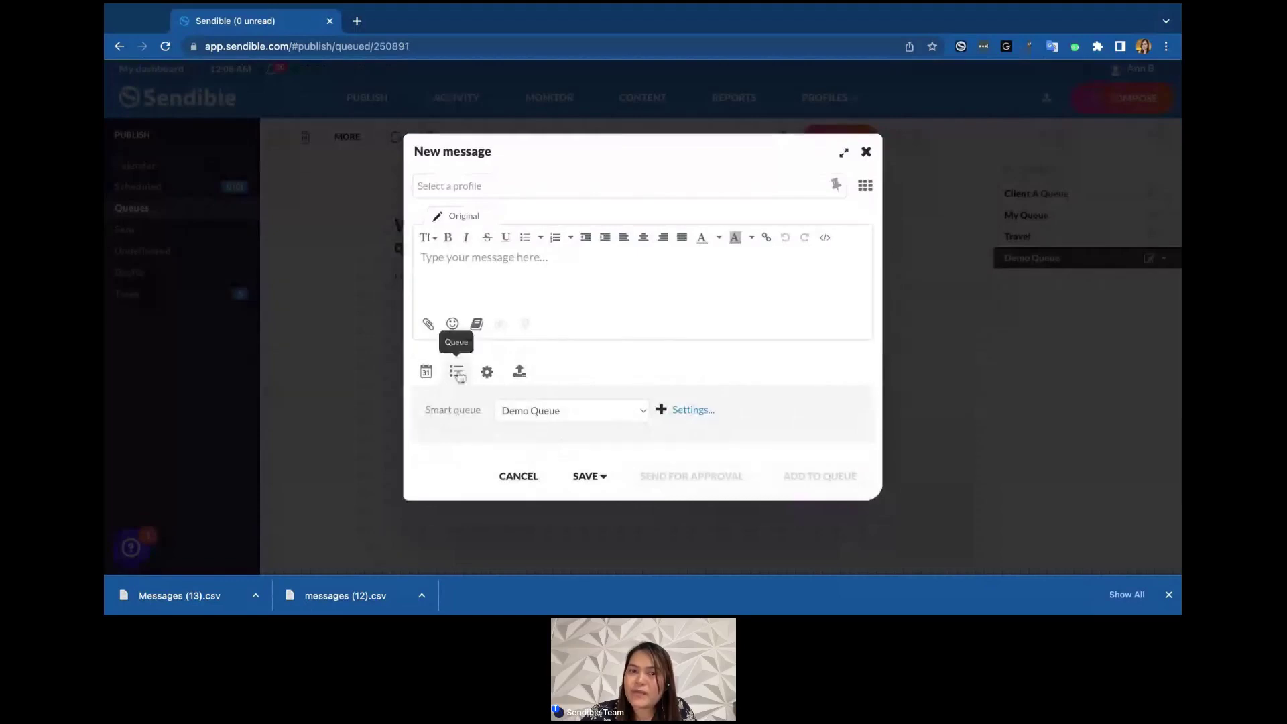
{"action": "left_click", "coordinate": [538, 412]}
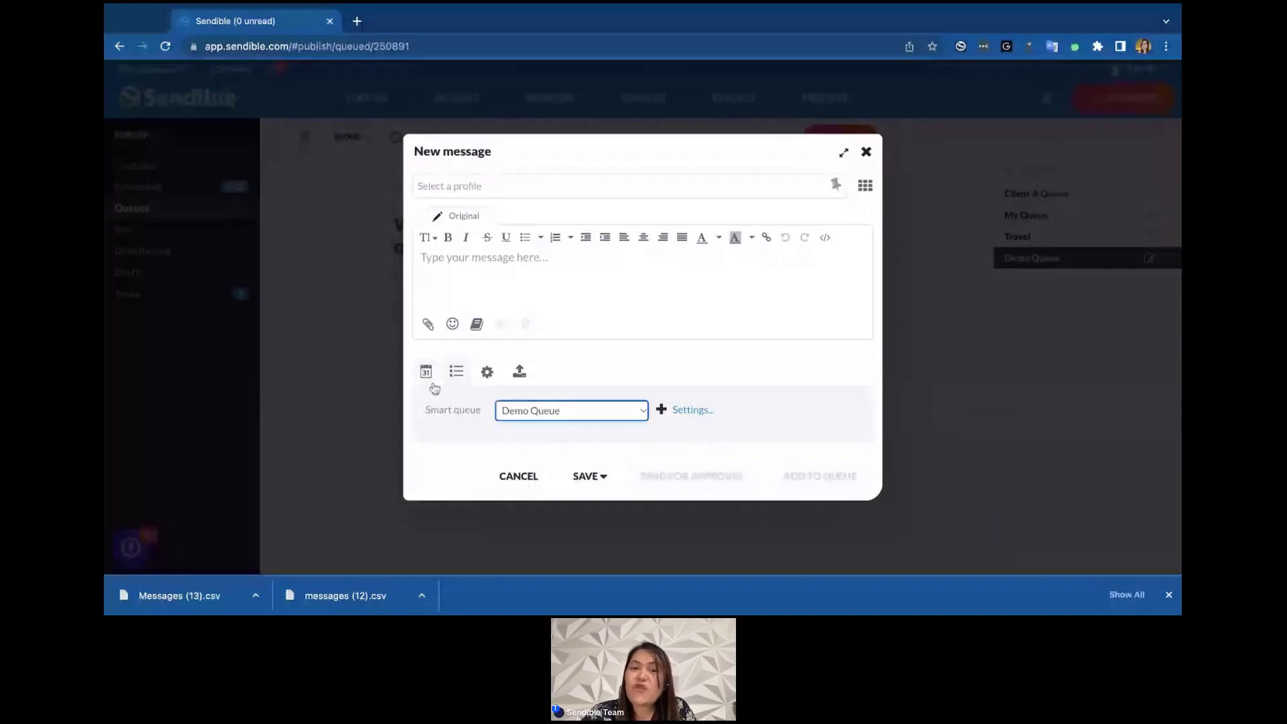
{"action": "left_click", "coordinate": [426, 372]}
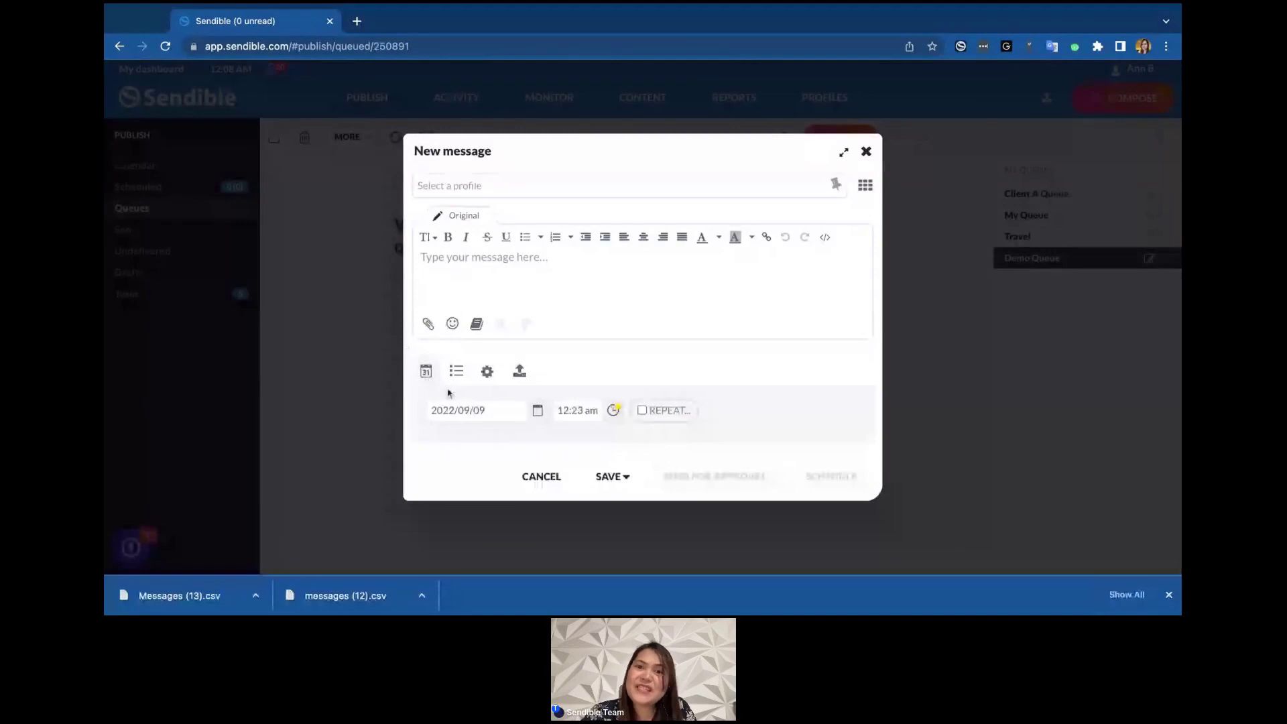
Look at the new smart queue form and Demo Queue's settings from the message's smart queue options, leaving both without saving.
{"action": "left_click", "coordinate": [455, 374]}
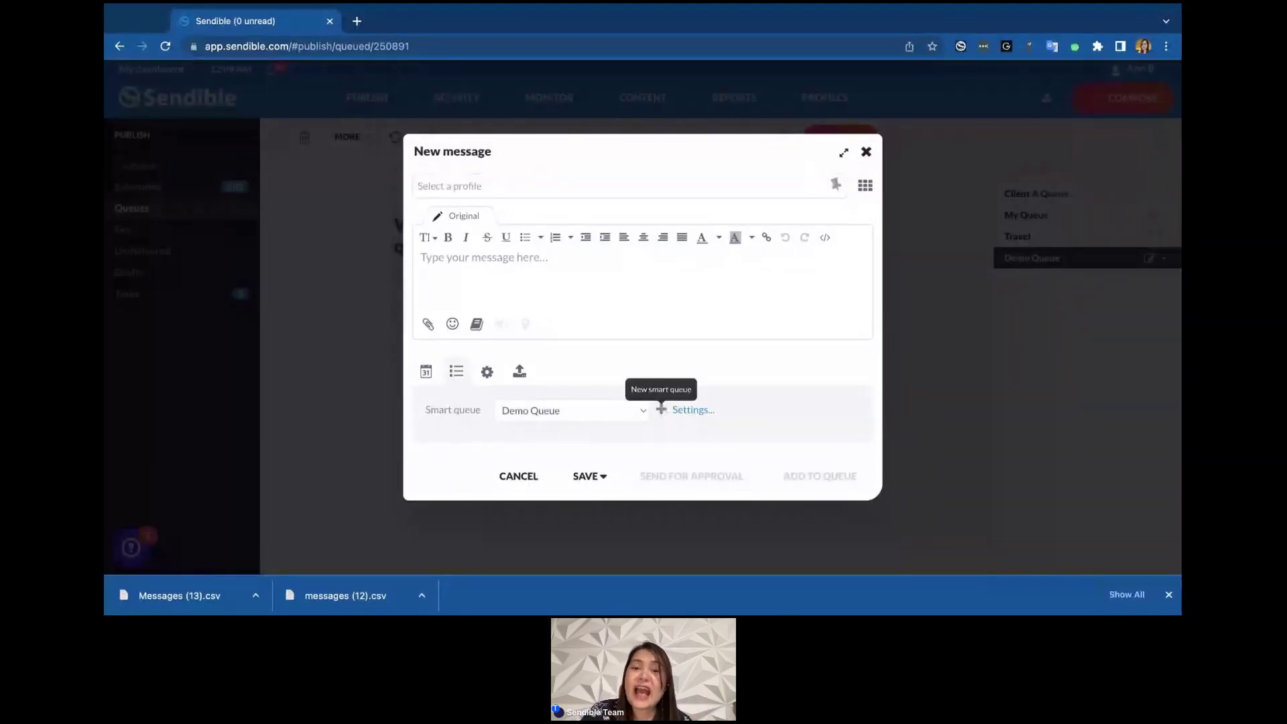
{"action": "left_click", "coordinate": [661, 409]}
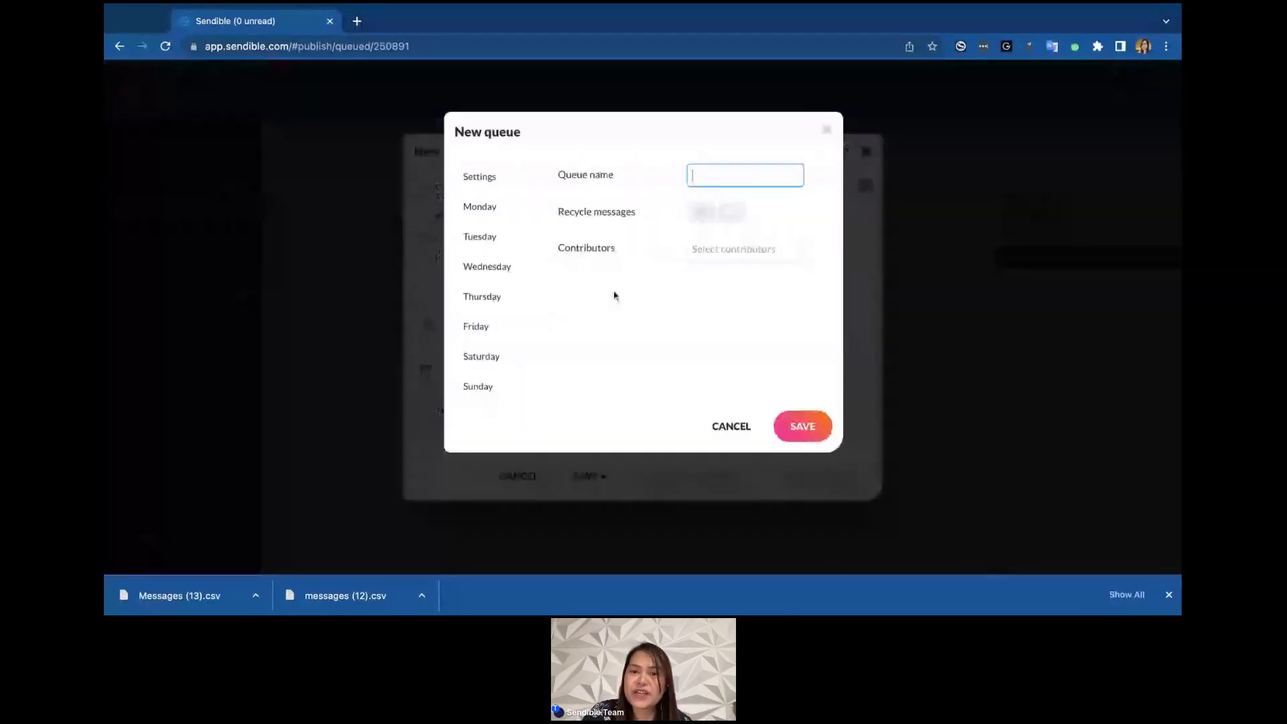
{"action": "left_click", "coordinate": [827, 129]}
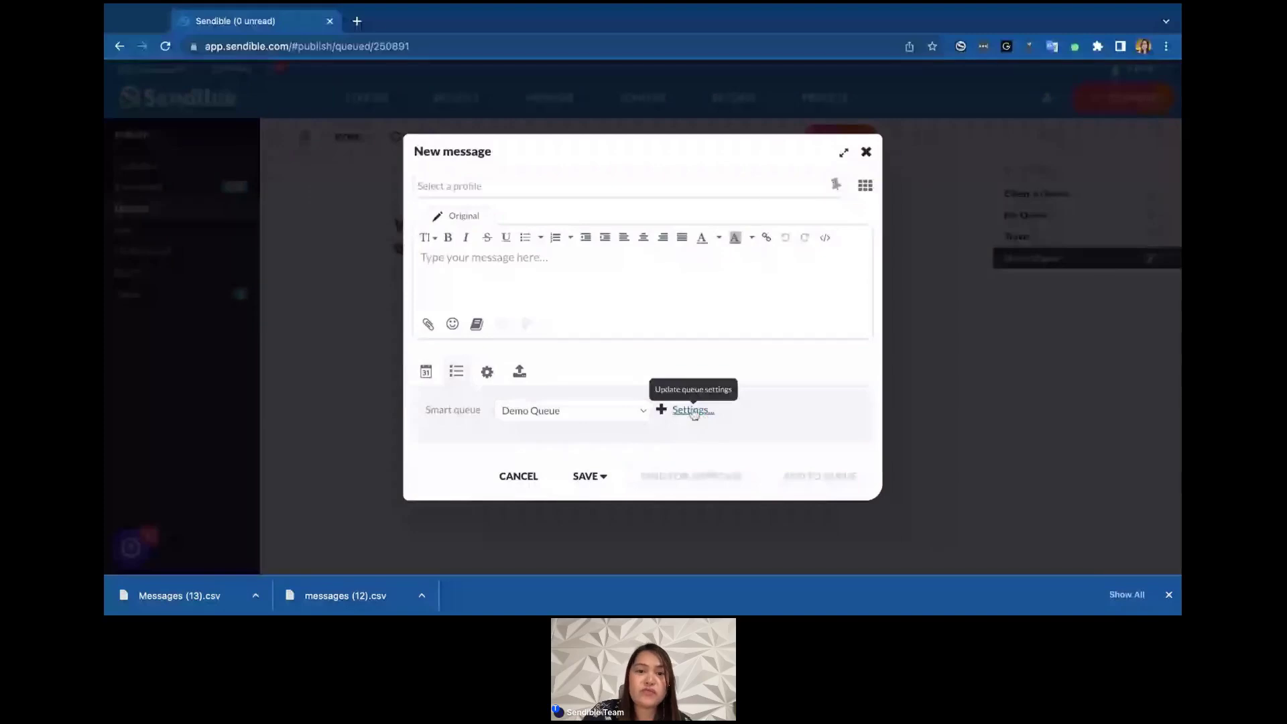
{"action": "left_click", "coordinate": [693, 411]}
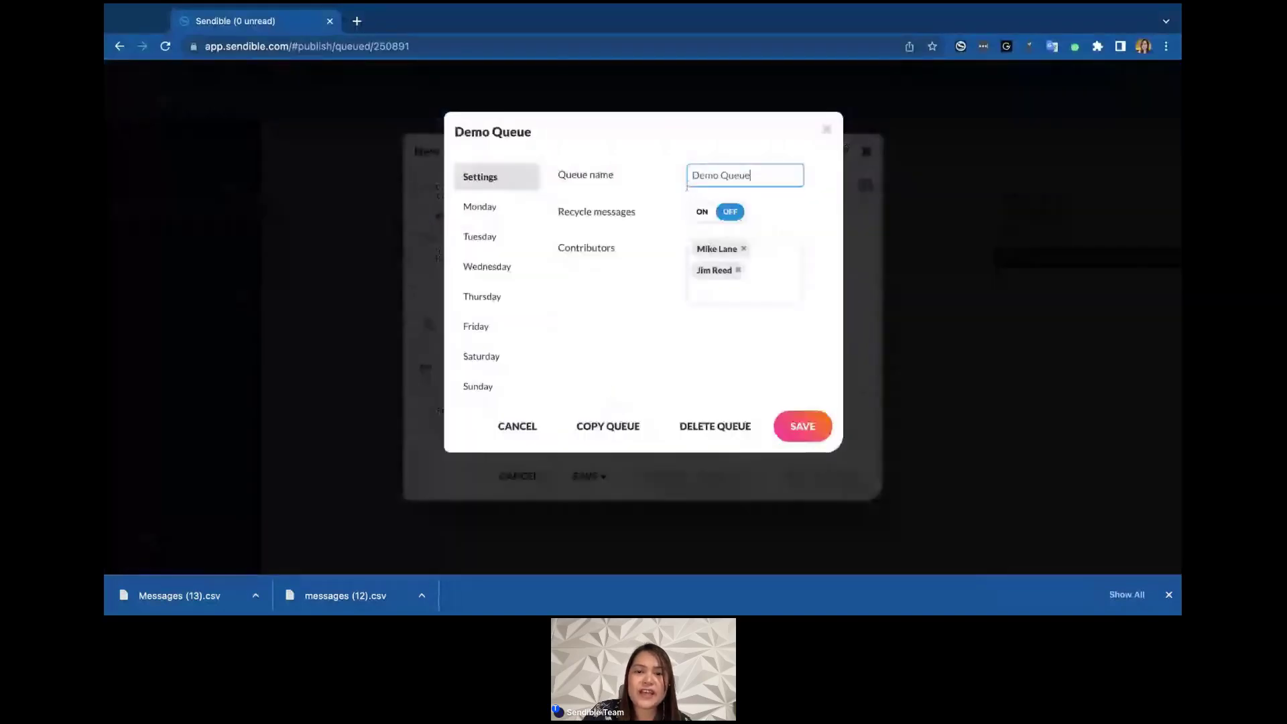
{"action": "left_click", "coordinate": [511, 425]}
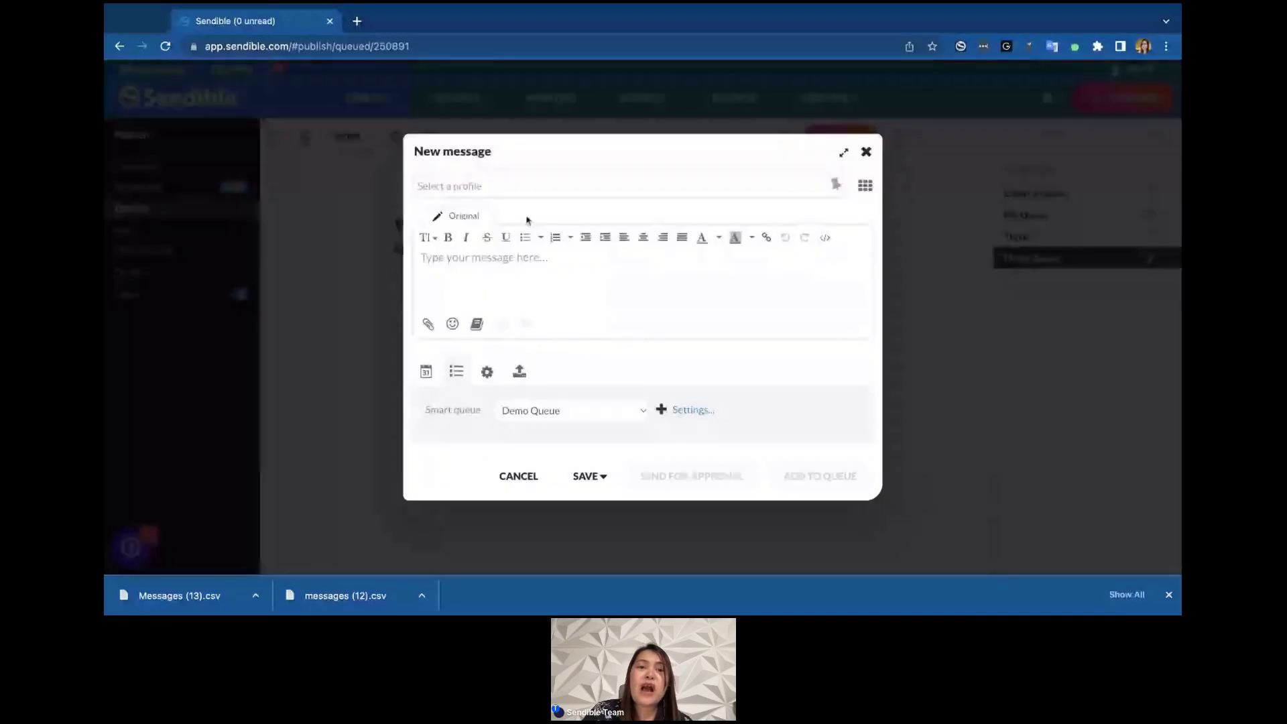
Address the new message to The Purple Swan Facebook page and the purple swan LinkedIn company page.
{"action": "left_click", "coordinate": [519, 188]}
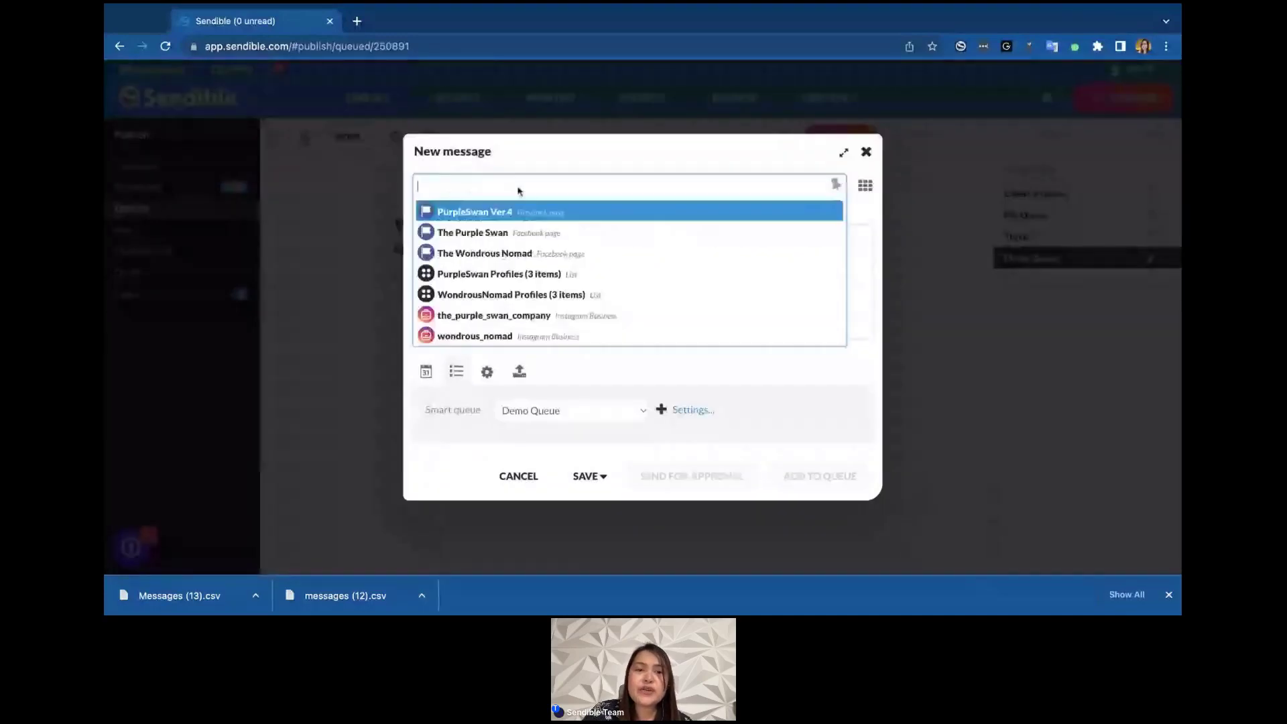
{"action": "left_click", "coordinate": [527, 233]}
{"action": "scroll", "coordinate": [531, 236], "scroll_direction": "down", "scroll_amount": 2}
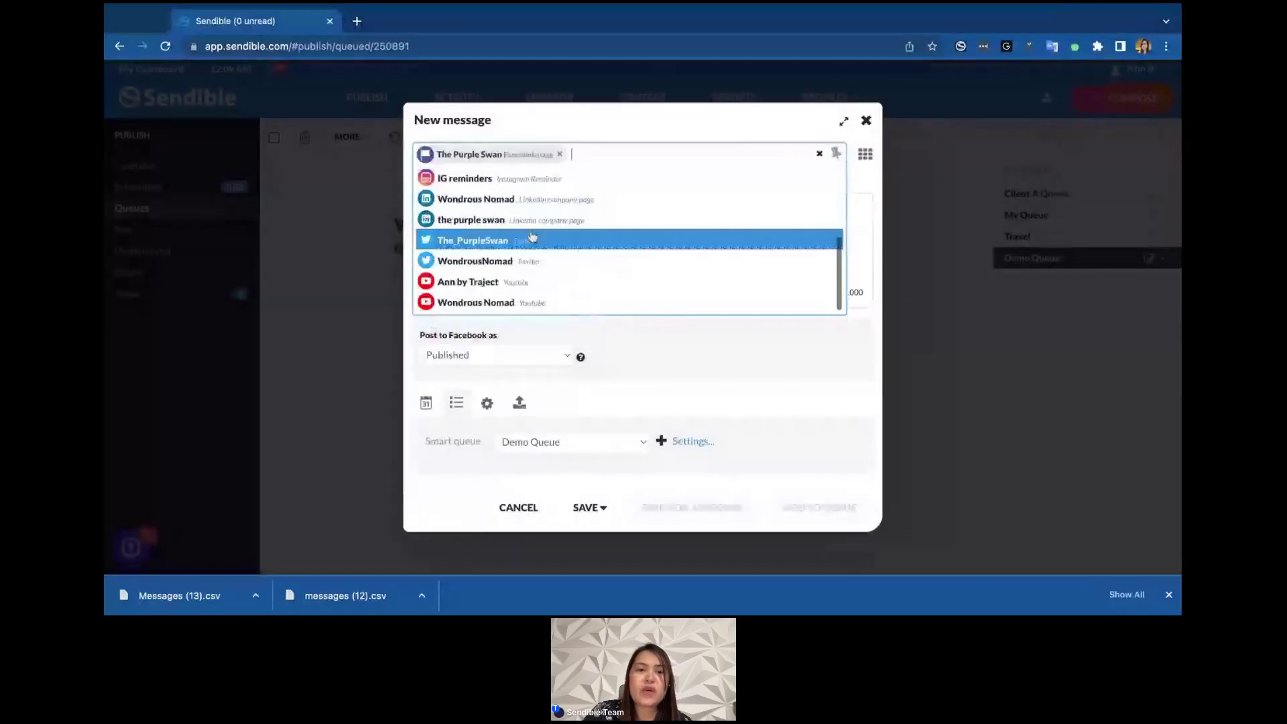
{"action": "left_click", "coordinate": [530, 220]}
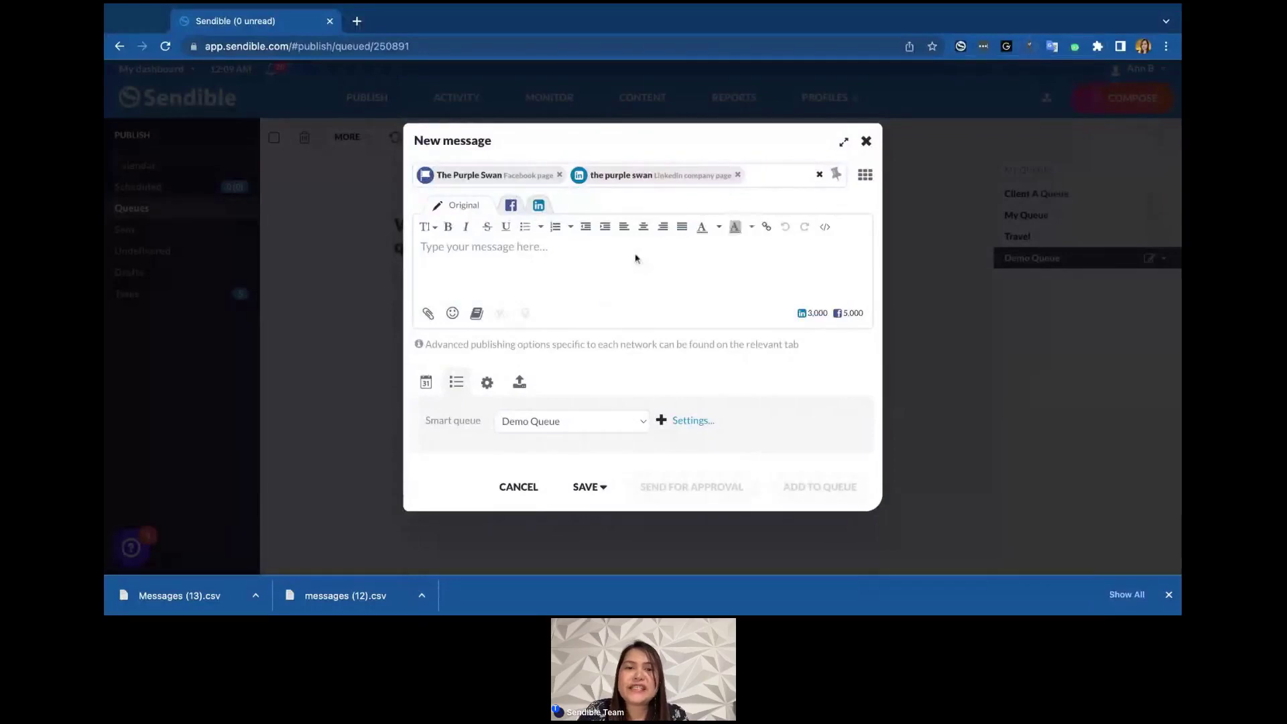
Enter "Dynamically engage extensible channels for just in time niche markets. Authoritatively iterate exceptional synergy without resource." and add the message to Demo Queue.
{"action": "left_click", "coordinate": [601, 252]}
{"action": "type", "text": "Dynamically engage extensible channels for just in time niche markets. Authoritatively iterate exceptional synergy without resource."}
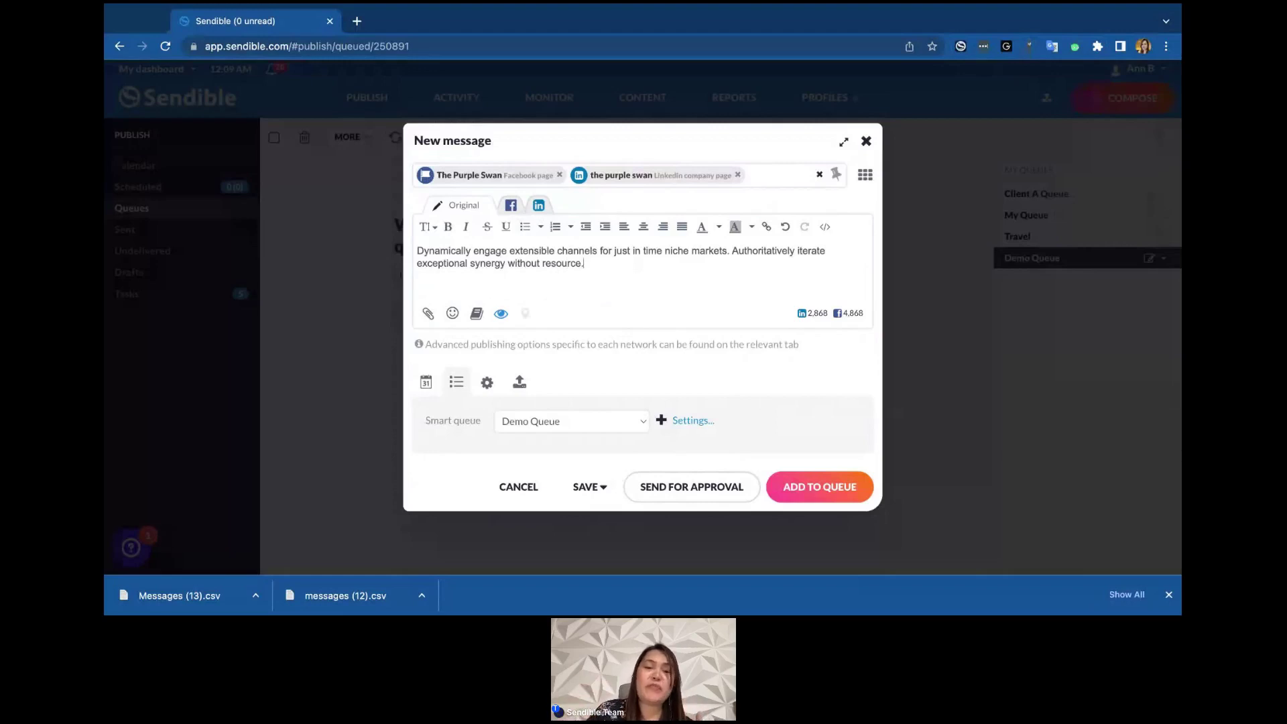
{"action": "left_click", "coordinate": [818, 494]}
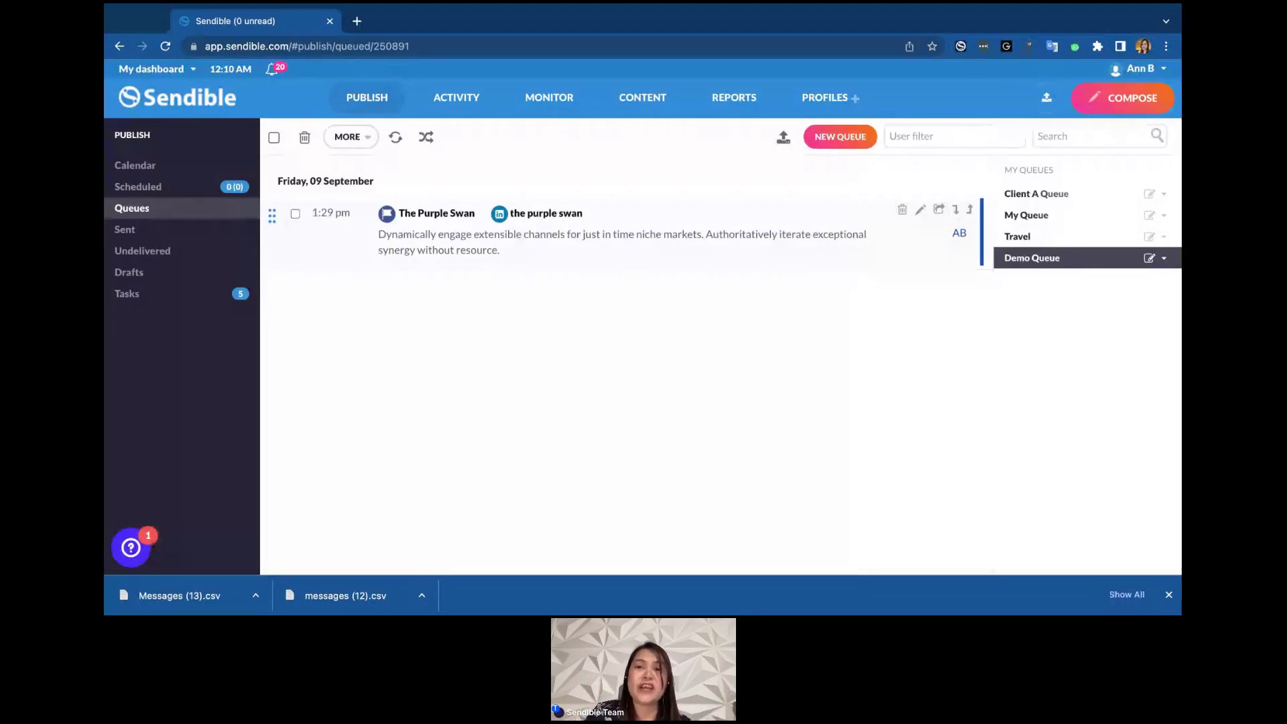
Compose another message for The Purple Swan Facebook page and the purple swan LinkedIn page, reusing the "Dynamically engage extensible channels" text.
{"action": "left_click", "coordinate": [1101, 100]}
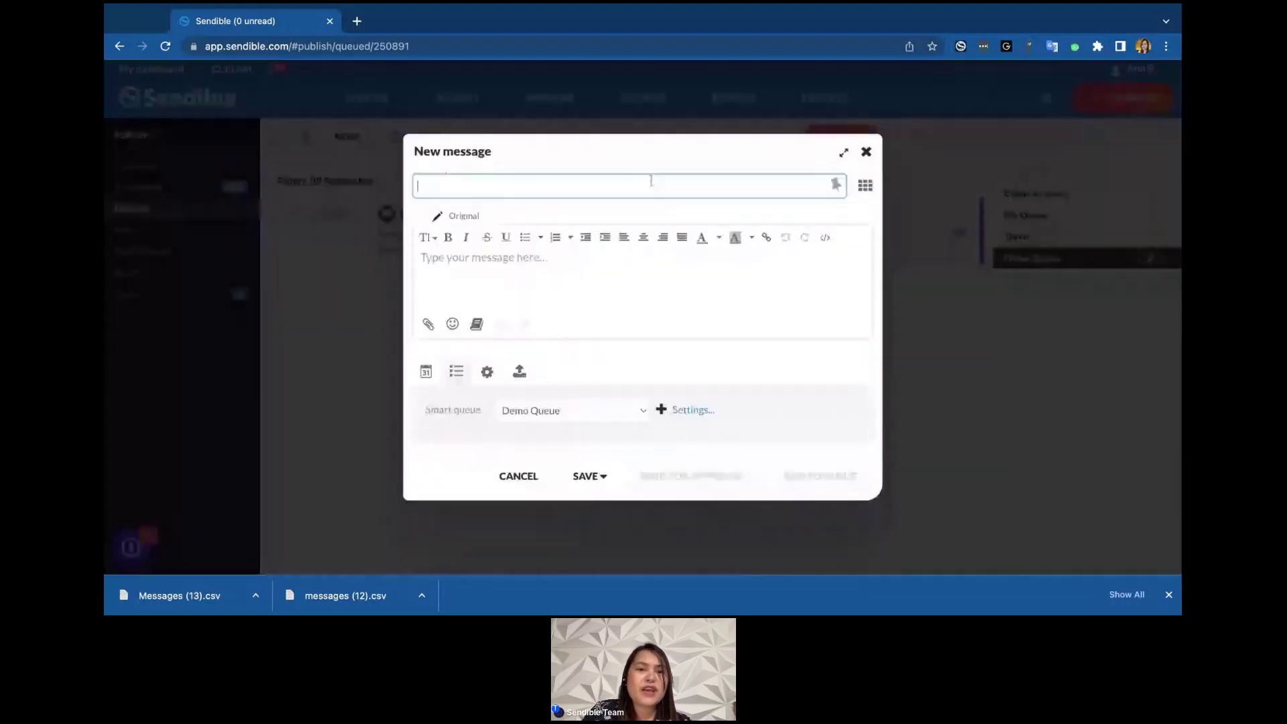
{"action": "left_click", "coordinate": [651, 182]}
{"action": "left_click", "coordinate": [609, 232]}
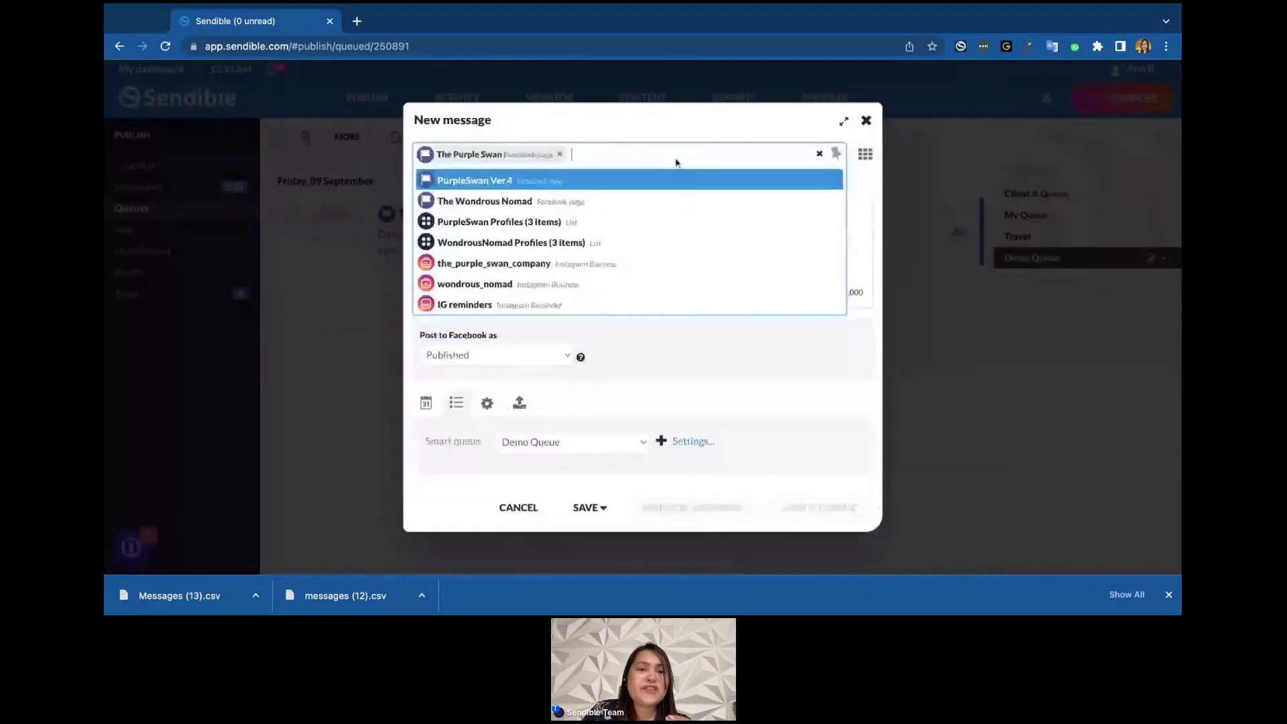
{"action": "scroll", "coordinate": [616, 265], "scroll_direction": "down", "scroll_amount": 2}
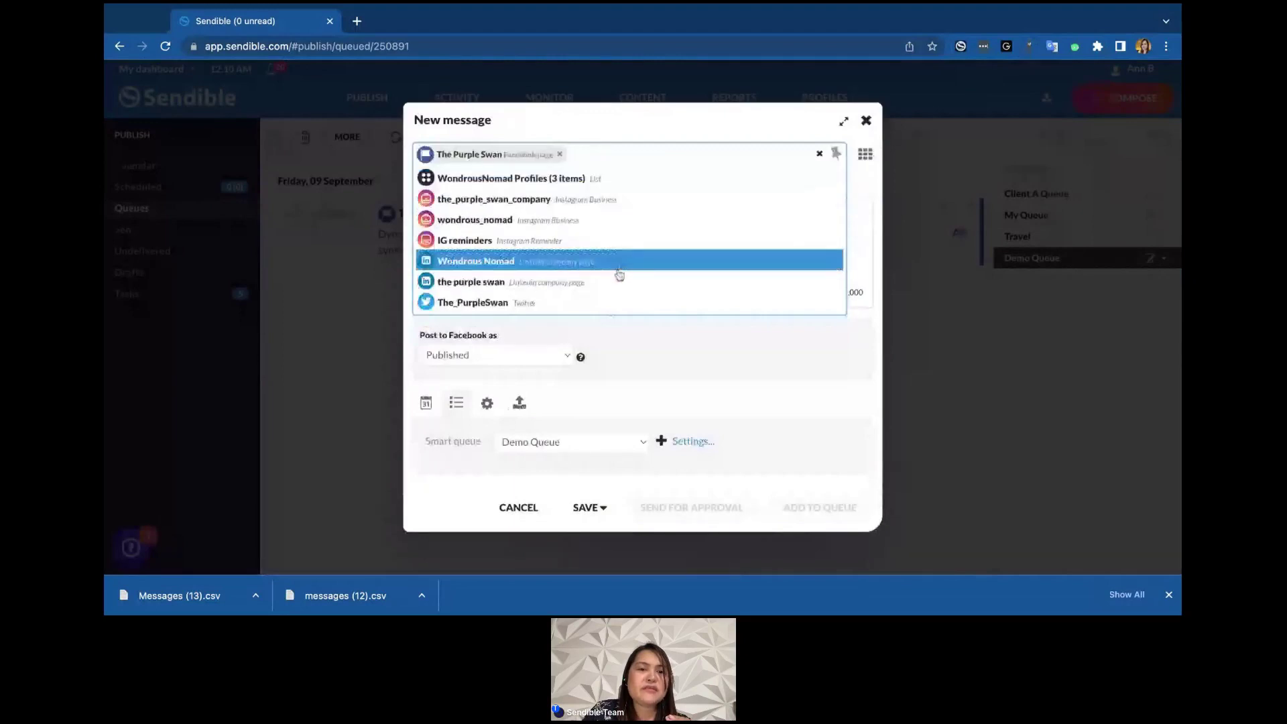
{"action": "left_click", "coordinate": [618, 281]}
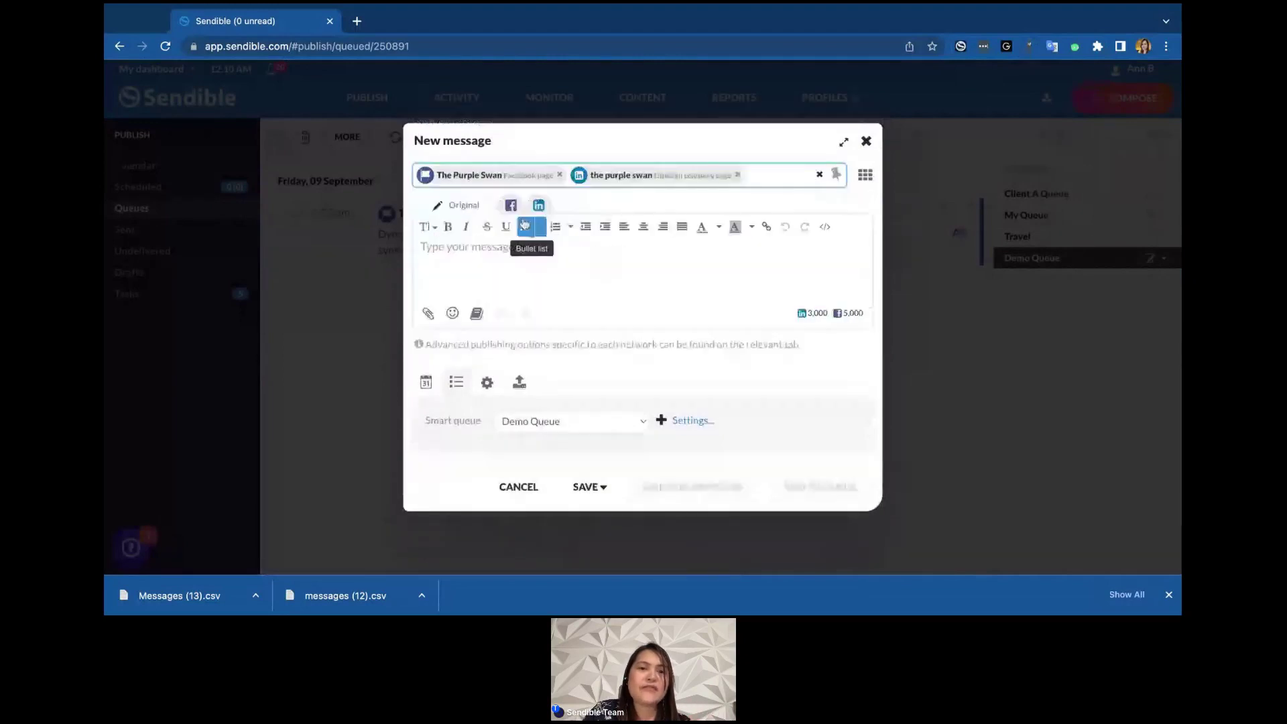
{"action": "left_click", "coordinate": [560, 255]}
{"action": "type", "text": "Dynamically engage extensible channels for just in time niche markets. Authoritatively iterate exceptional synergy without resource."}
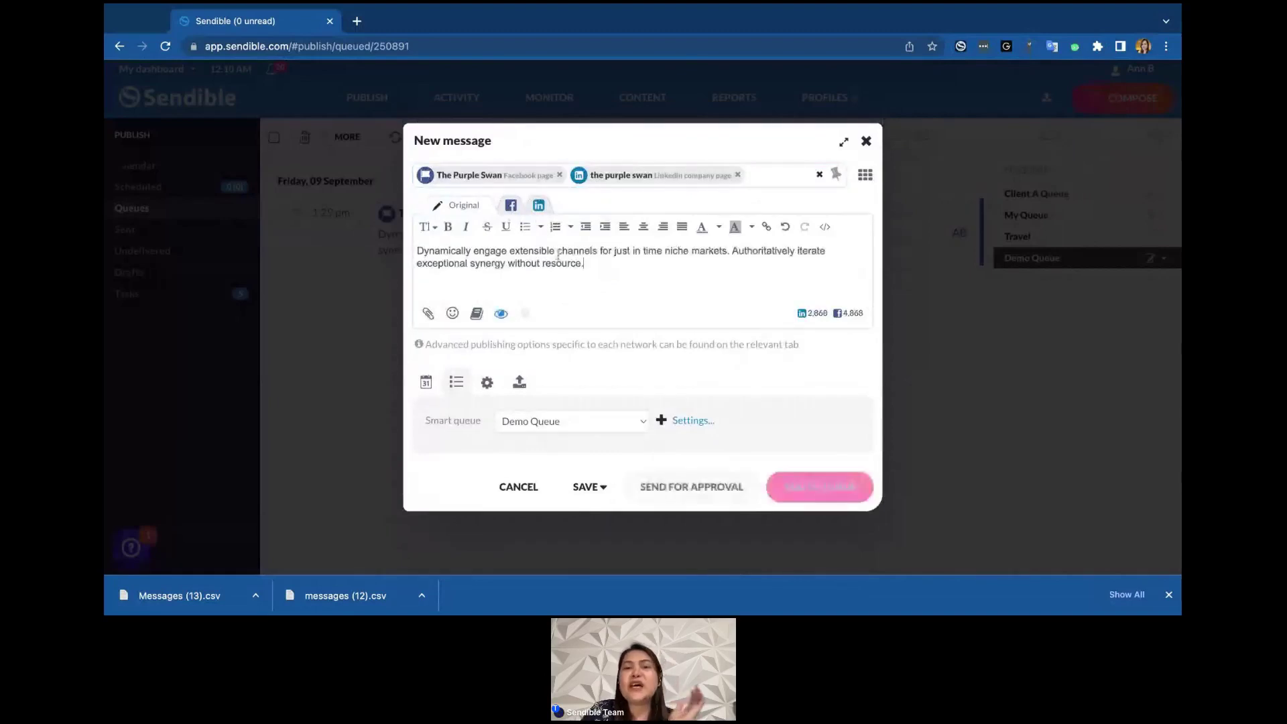
Append #hello to the Facebook version only, compare it with the LinkedIn version, and add both variations to Demo Queue.
{"action": "left_click", "coordinate": [509, 206]}
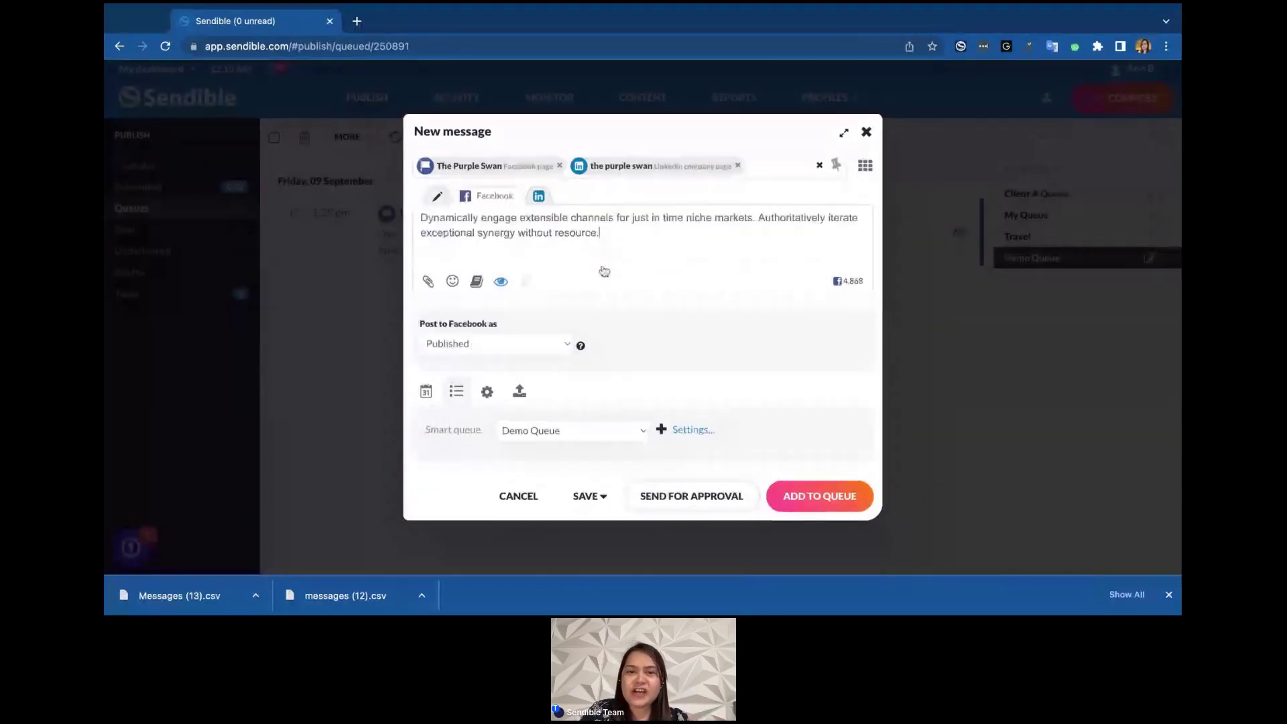
{"action": "type", "text": "#hello"}
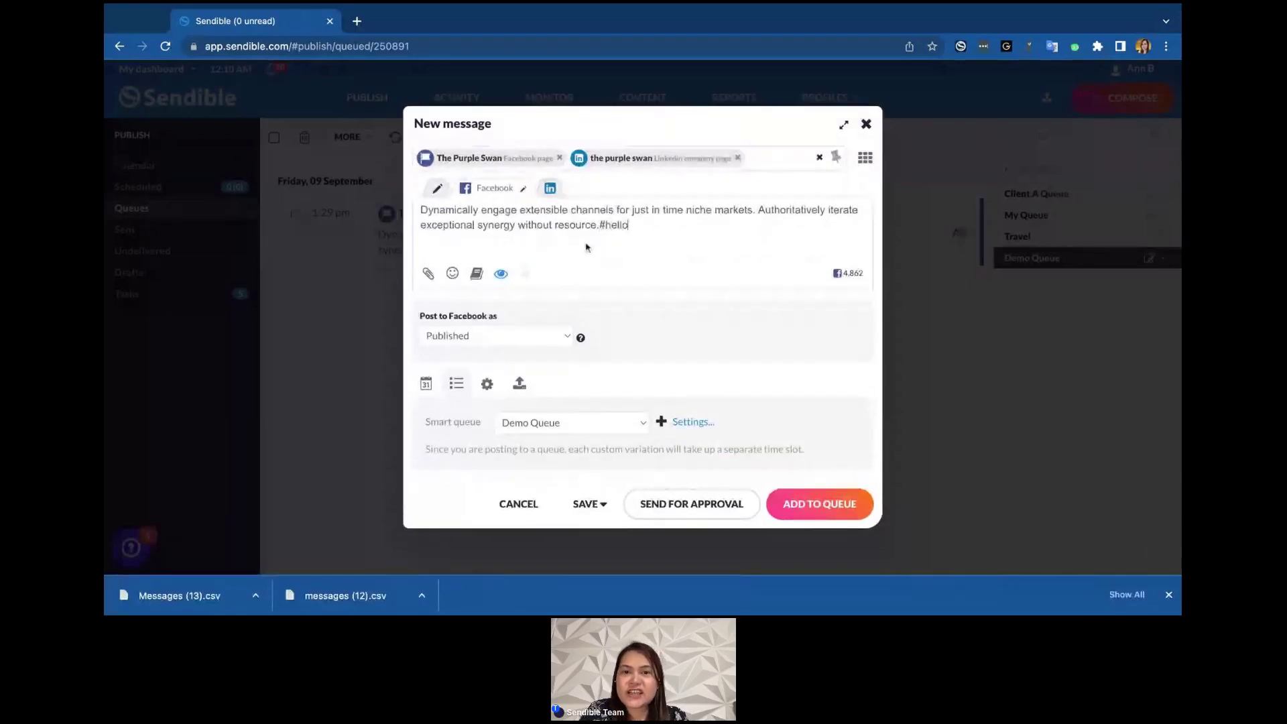
{"action": "left_click", "coordinate": [549, 189]}
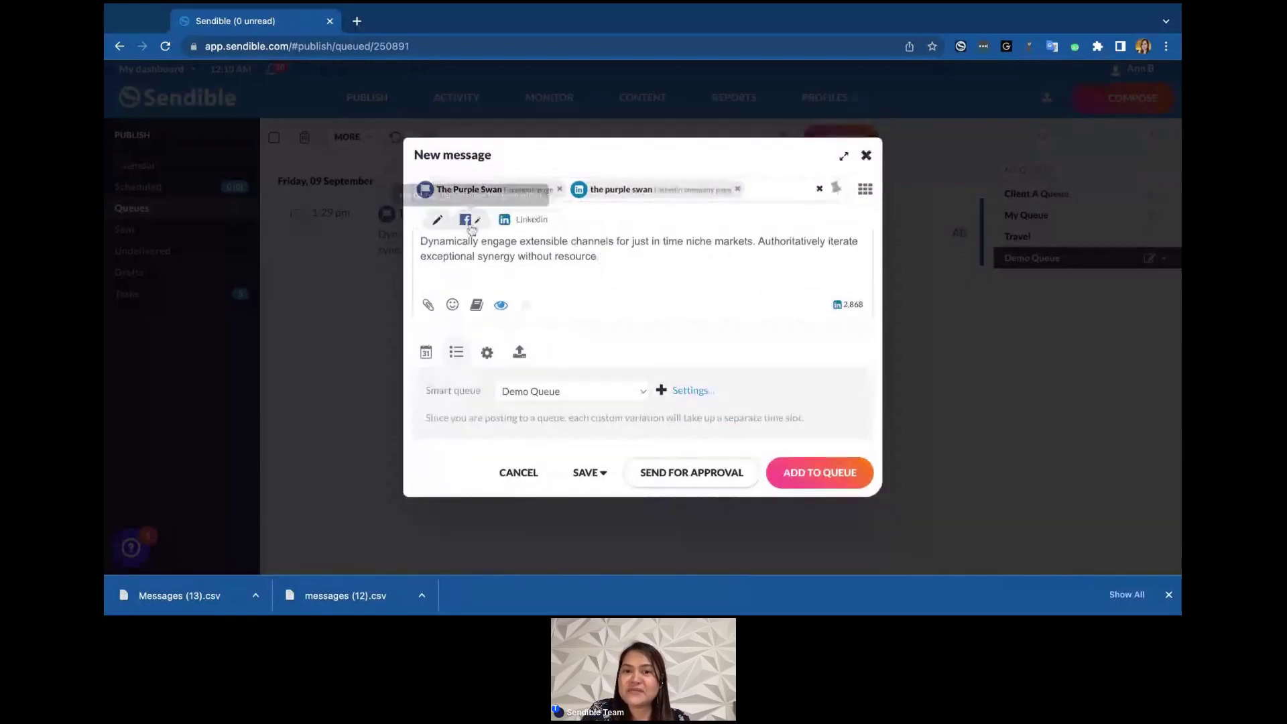
{"action": "left_click", "coordinate": [467, 222]}
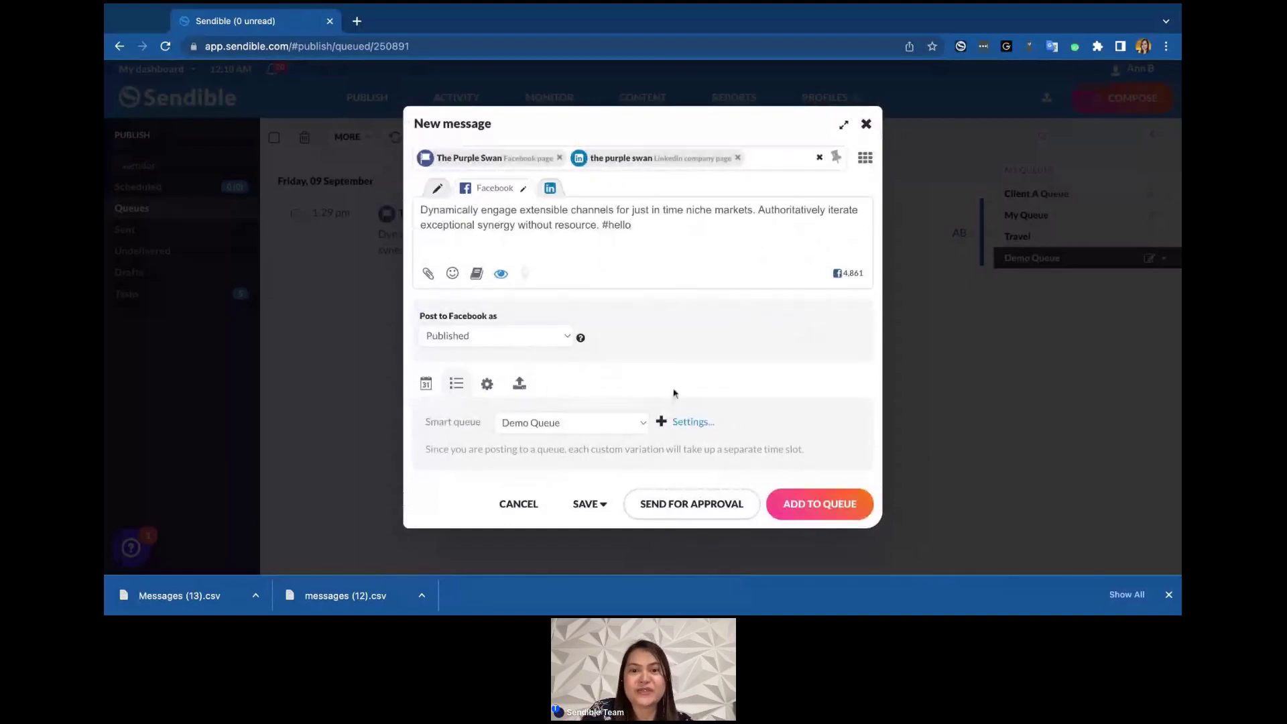
{"action": "left_click", "coordinate": [815, 509]}
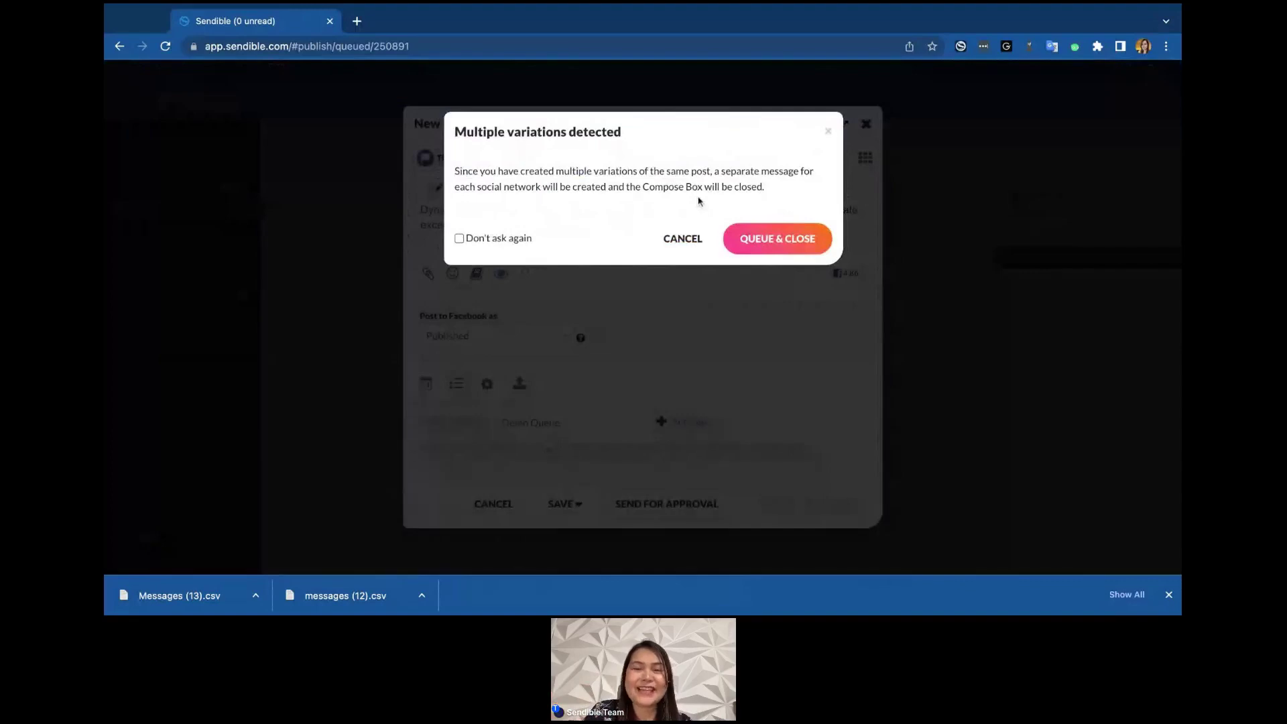
{"action": "left_click", "coordinate": [766, 243]}
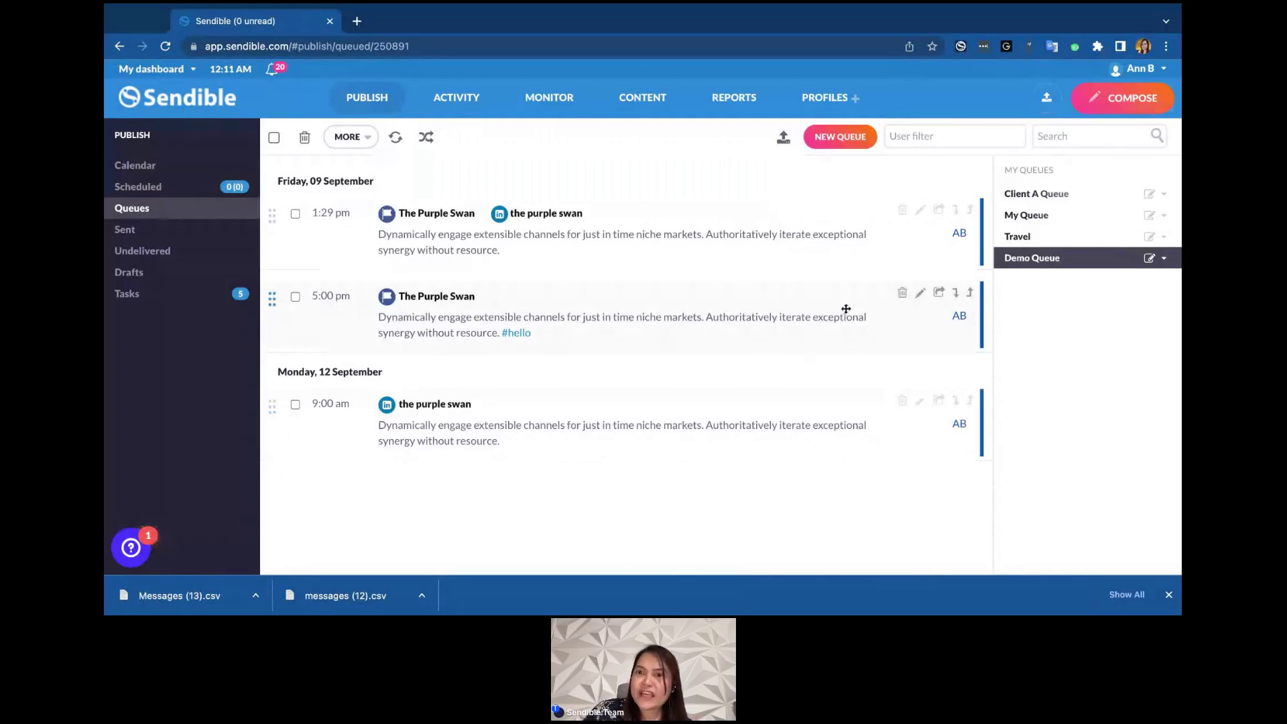
Start a third message addressed to the WondrousNomad Profiles list.
{"action": "left_click", "coordinate": [1134, 106]}
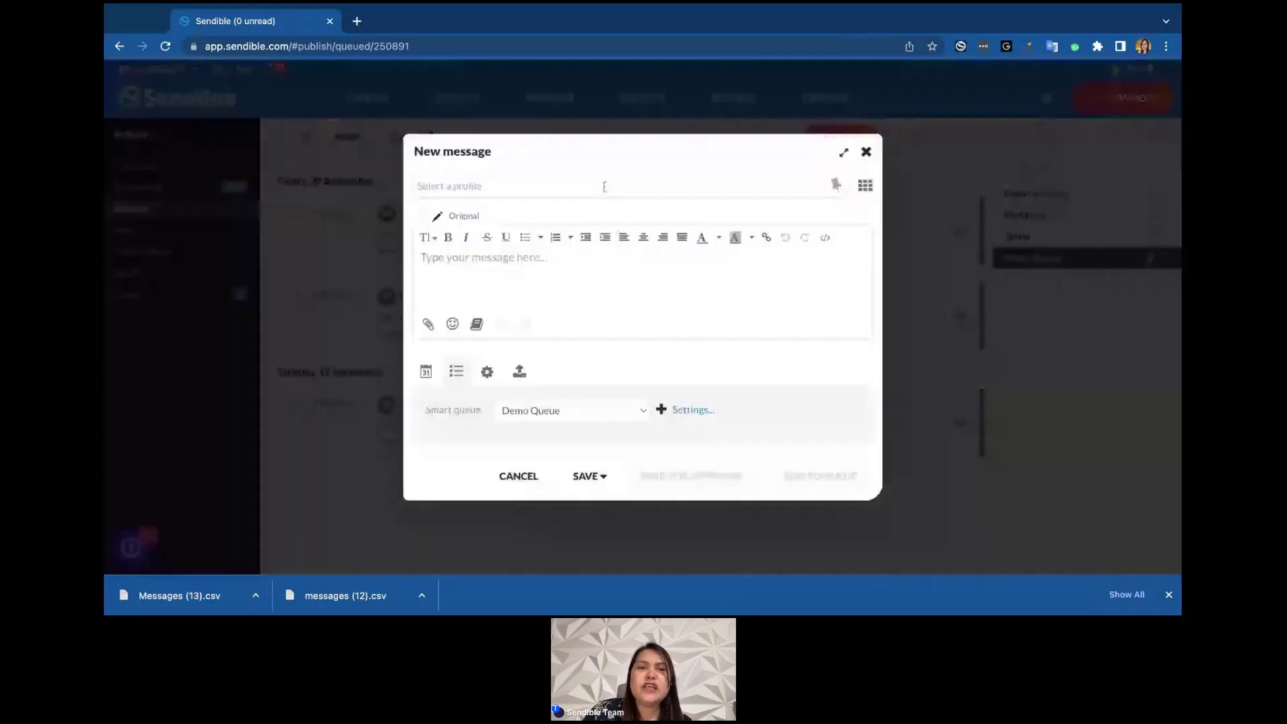
{"action": "left_click", "coordinate": [604, 187]}
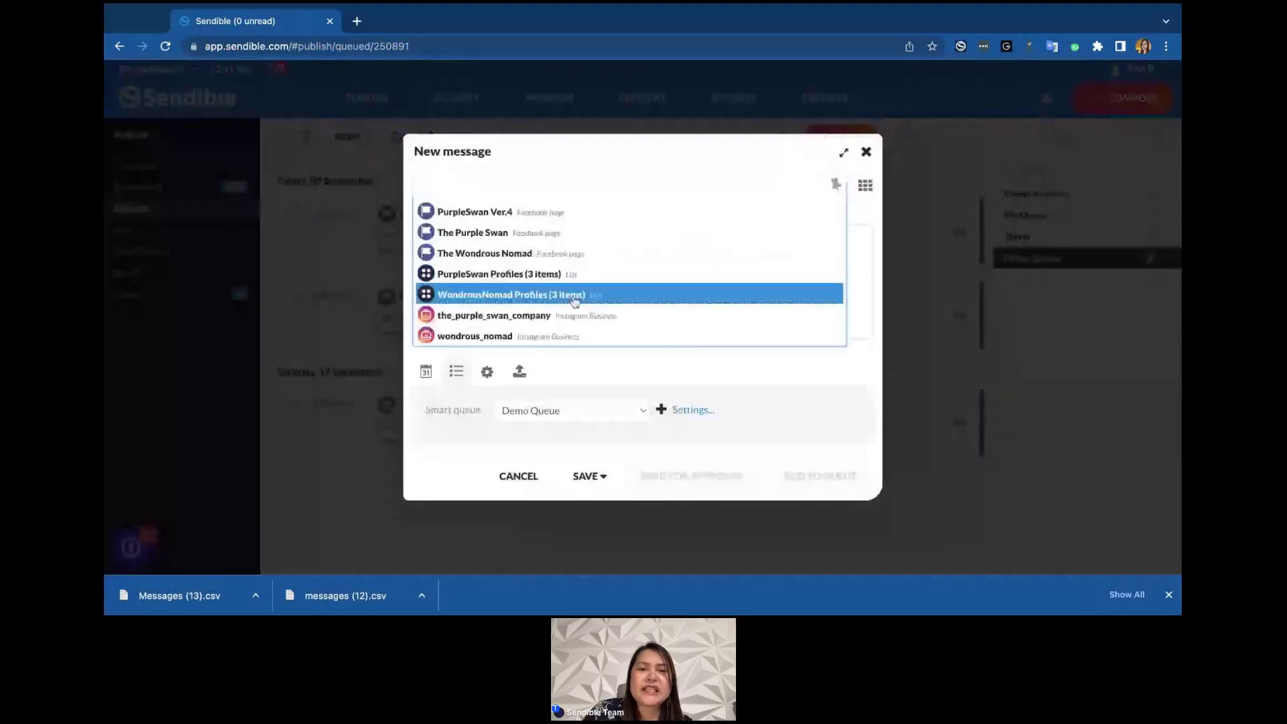
{"action": "left_click", "coordinate": [573, 295]}
Enter "Enthusiastically repurpose multifunctional process improvements after emerging communities. Seamlessly incentivize cost effective niches vis-a-vis bricks-and-clicks web-readiness." and add the message to Demo Queue.
{"action": "left_click", "coordinate": [502, 228]}
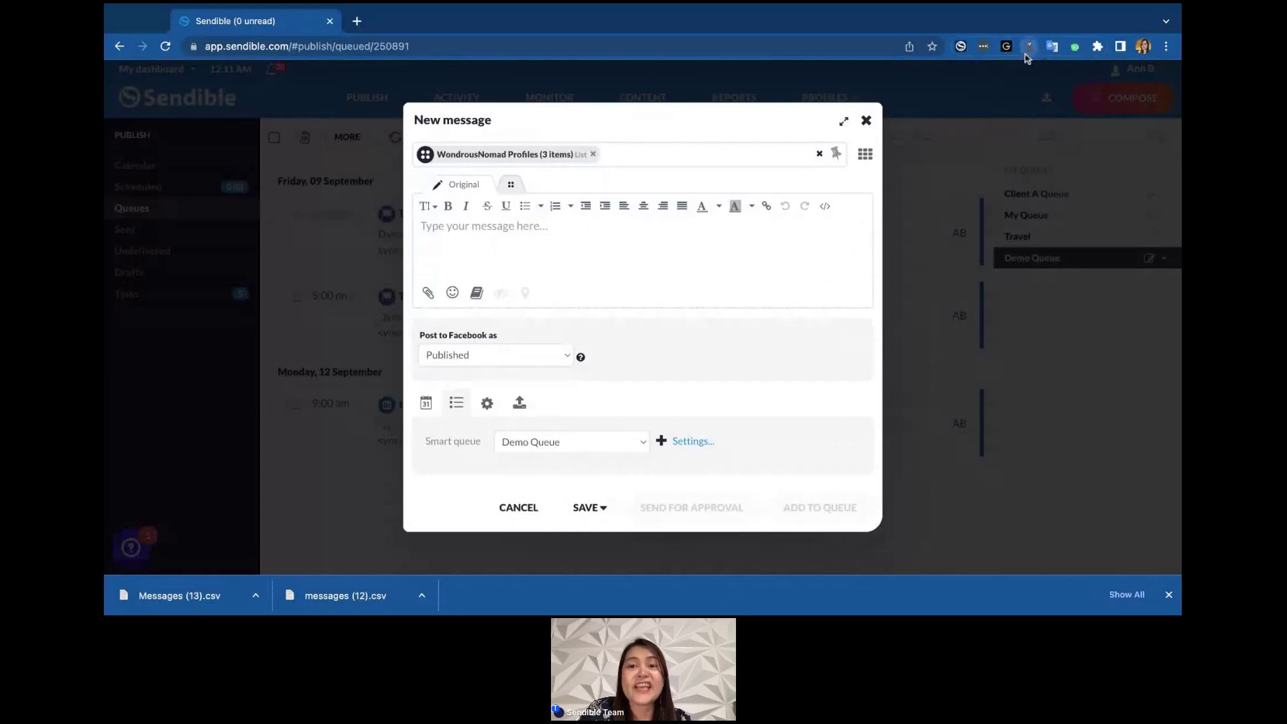
{"action": "left_click", "coordinate": [638, 236]}
{"action": "type", "text": "Enthusiastically repurpose multifunctional process improvements after emerging communities. Seamlessly incentivize cost effective niches vis-a-vis bricks-and-clicks web-readiness."}
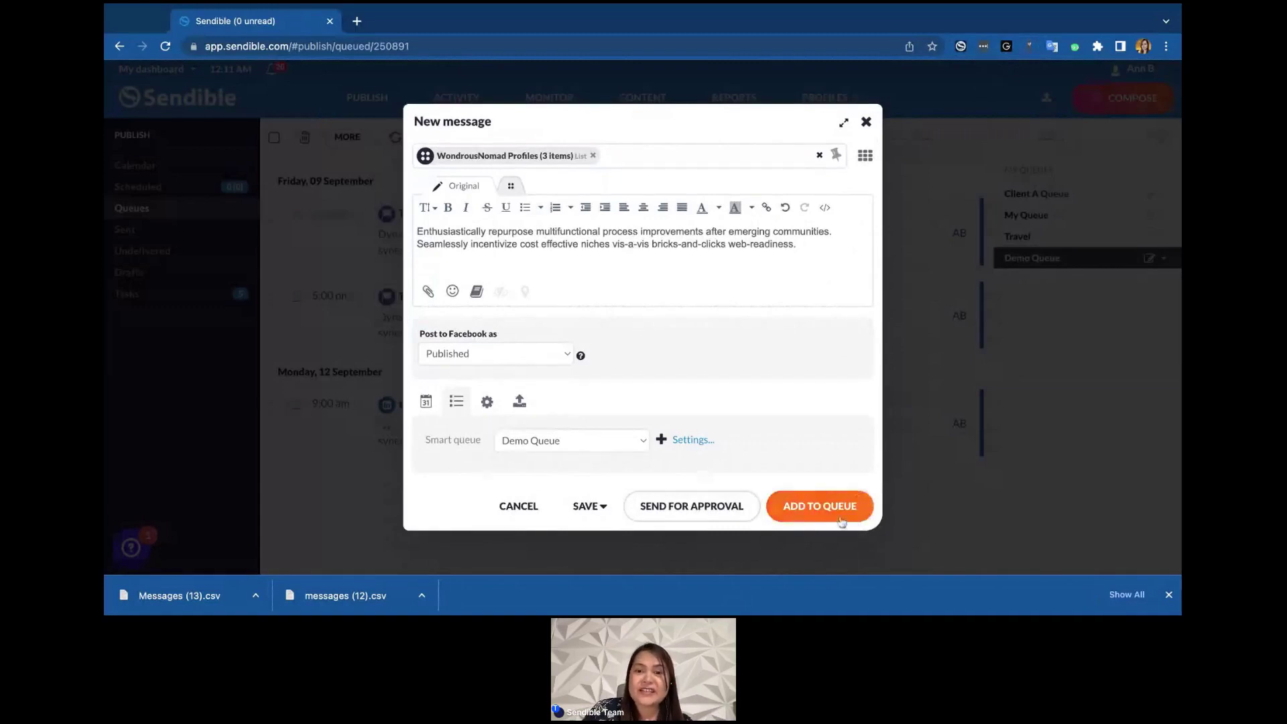
{"action": "left_click", "coordinate": [819, 511]}
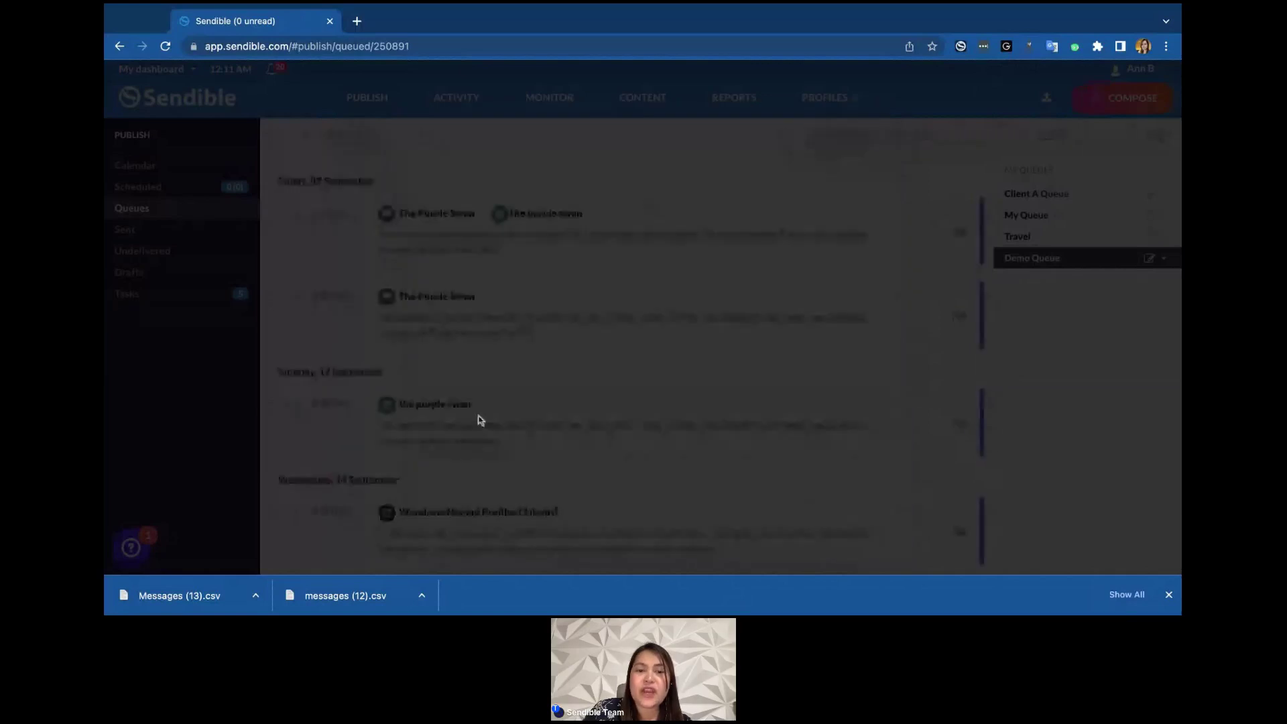
{"action": "scroll", "coordinate": [469, 496], "scroll_direction": "down", "scroll_amount": 1}
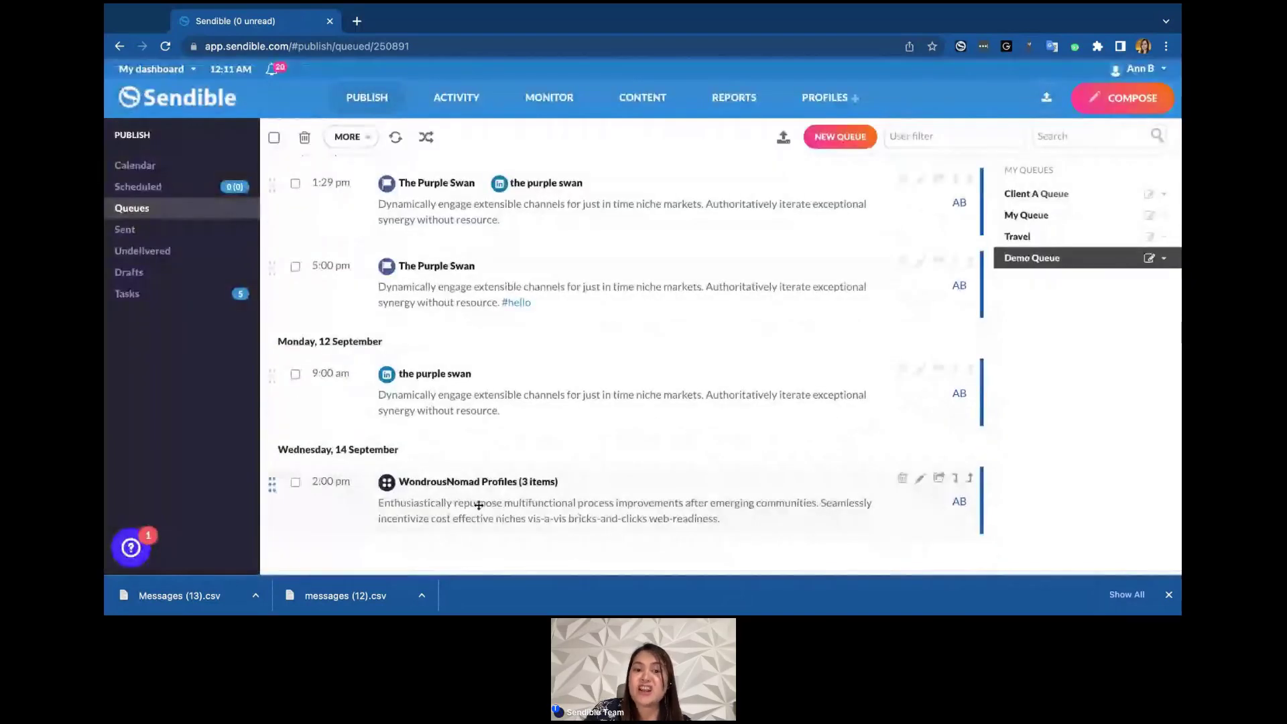
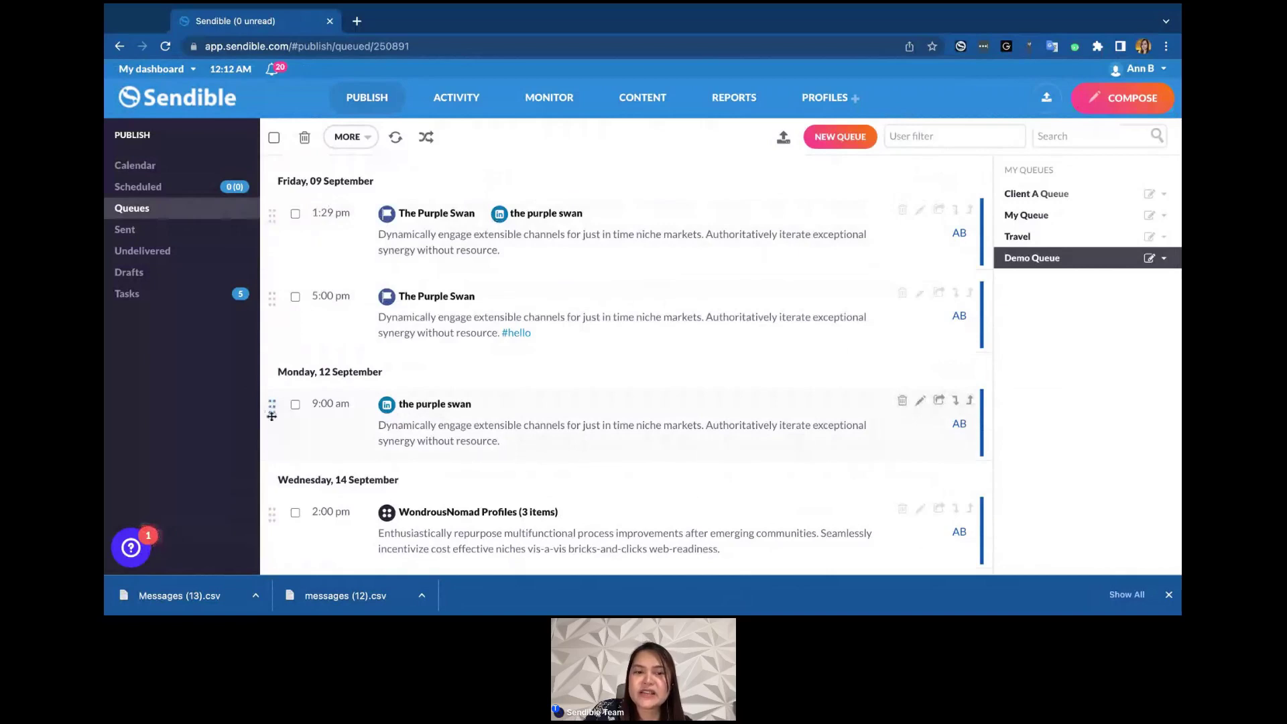
Move the LinkedIn-only message to the first queue slot and the #hello message to the last, and randomly shuffle the queue twice.
{"action": "left_click_drag", "start_coordinate": [272, 407], "coordinate": [272, 207]}
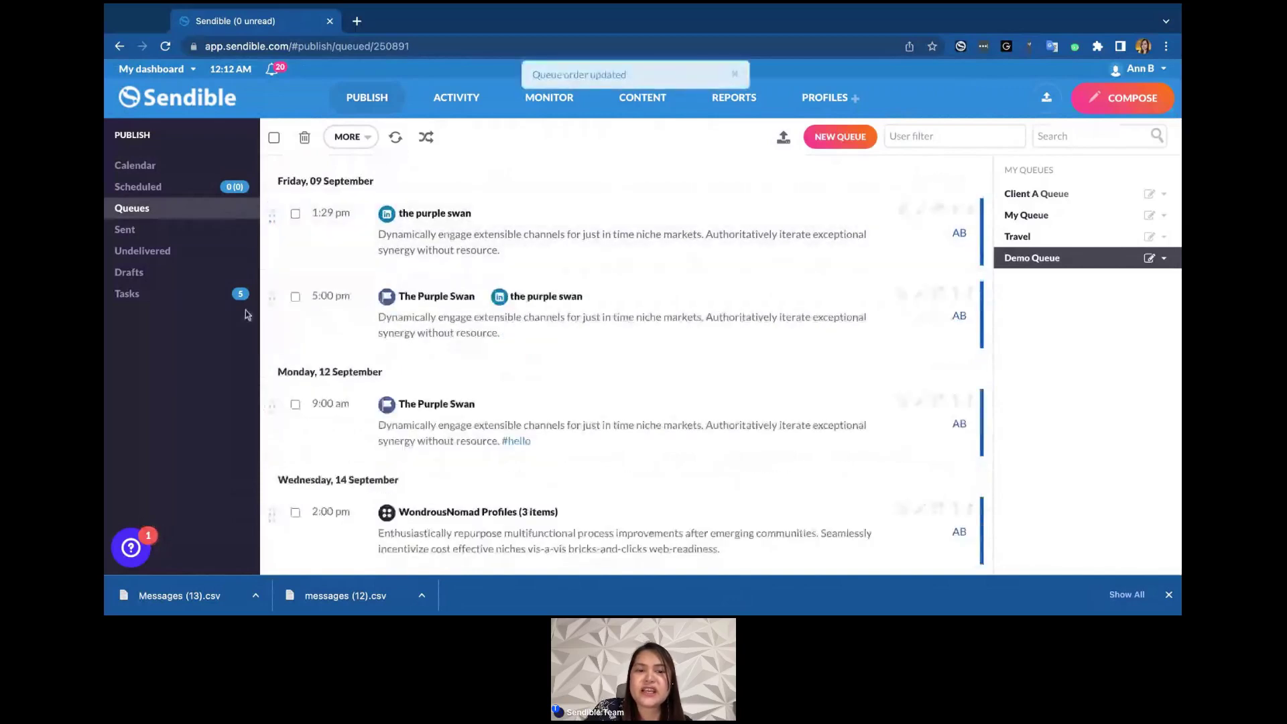
{"action": "left_click_drag", "start_coordinate": [272, 296], "coordinate": [271, 424]}
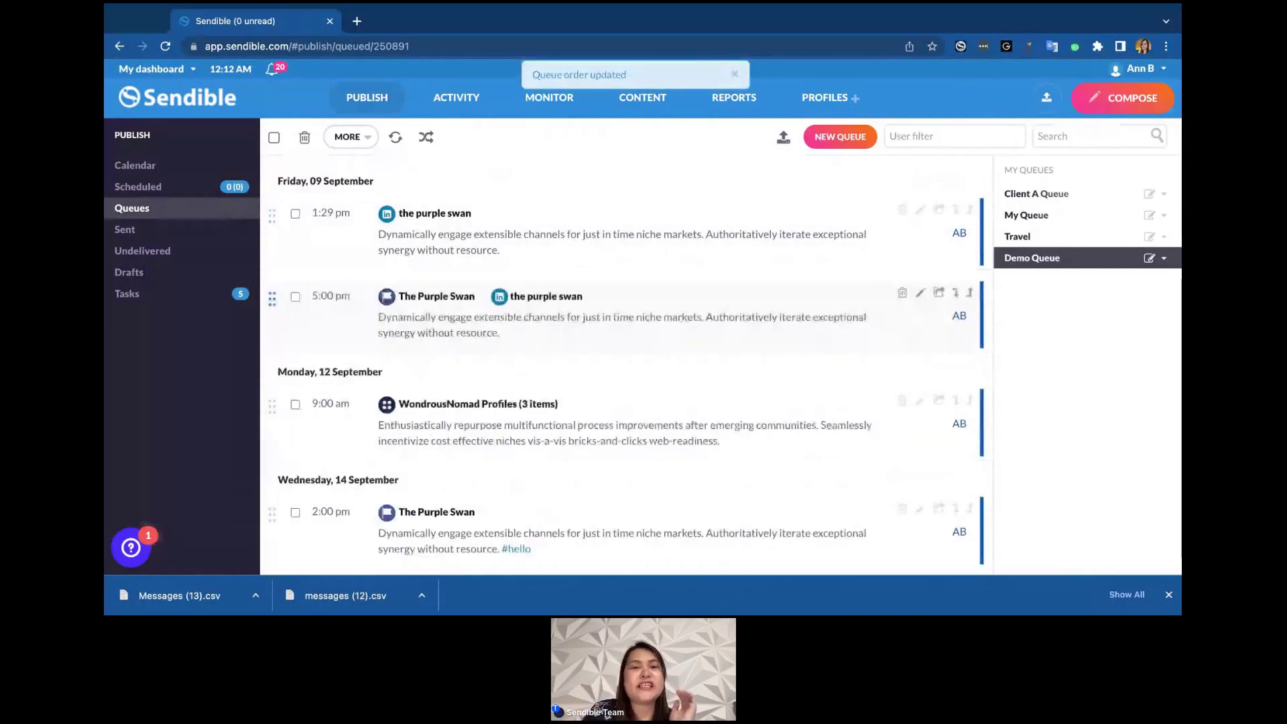
{"action": "left_click", "coordinate": [426, 137]}
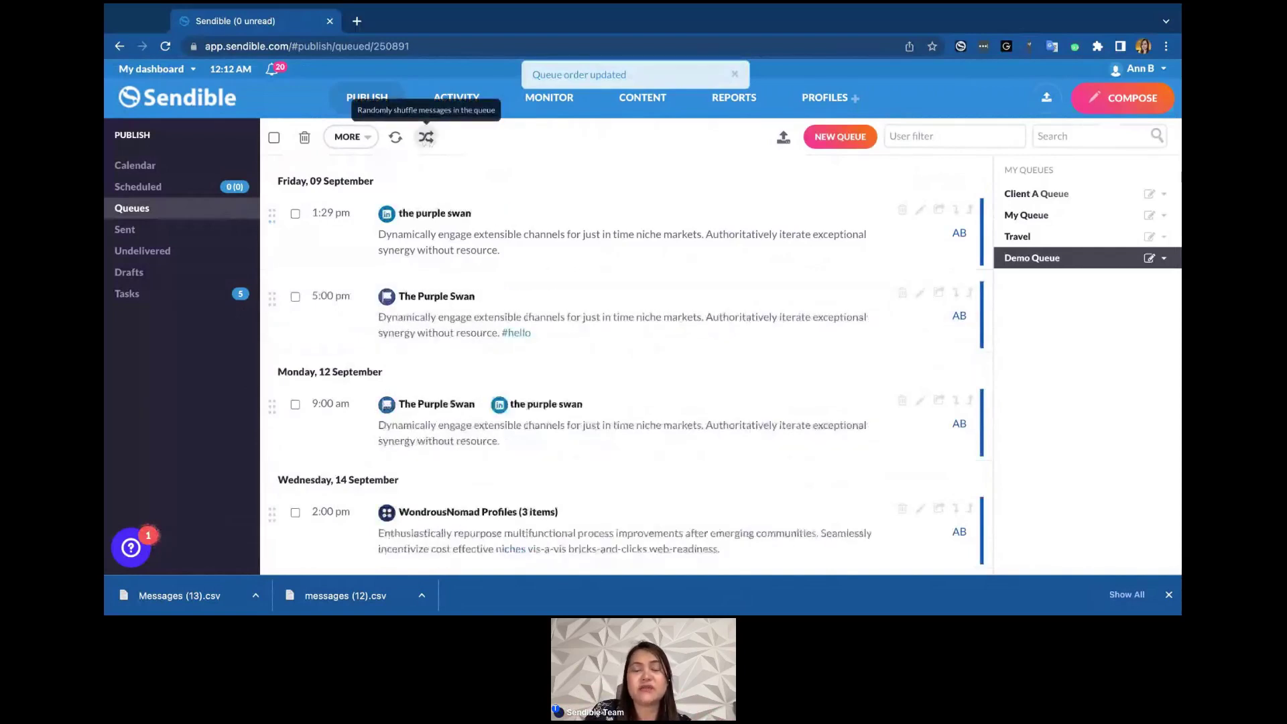
{"action": "left_click", "coordinate": [426, 137]}
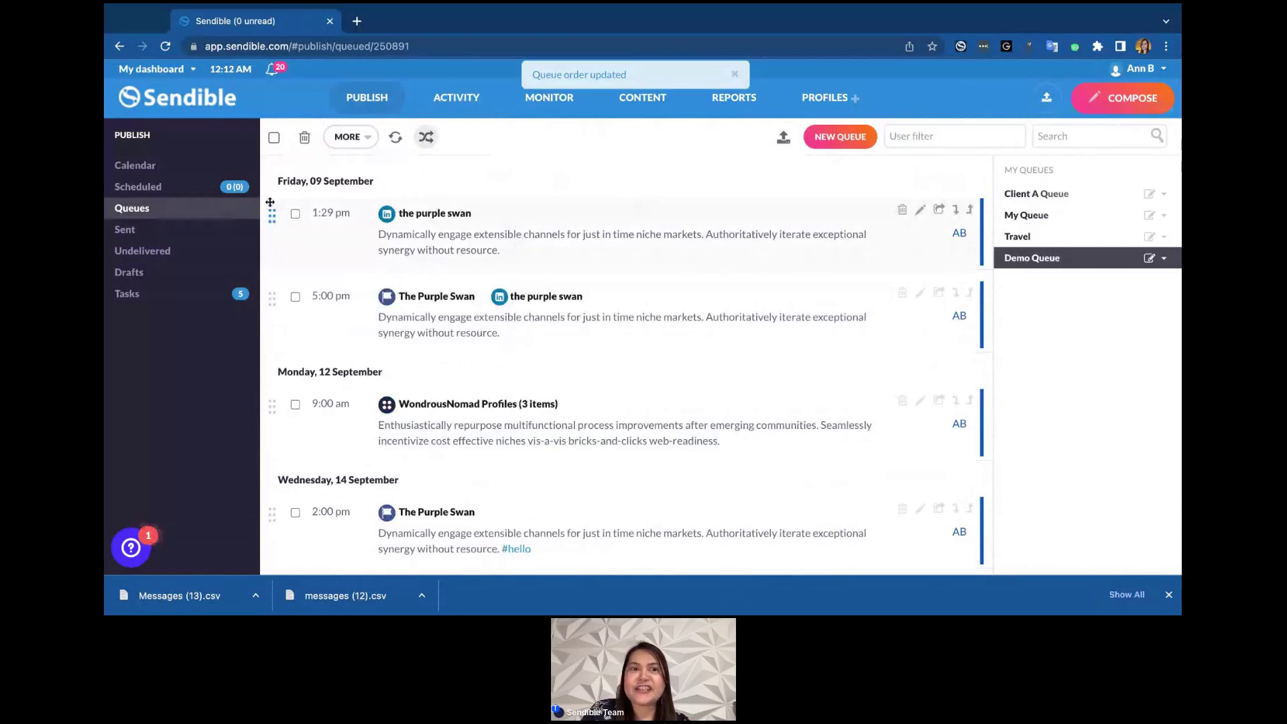
Open the publishing calendar in month view and reload the page to check its messages.
{"action": "left_click", "coordinate": [171, 168]}
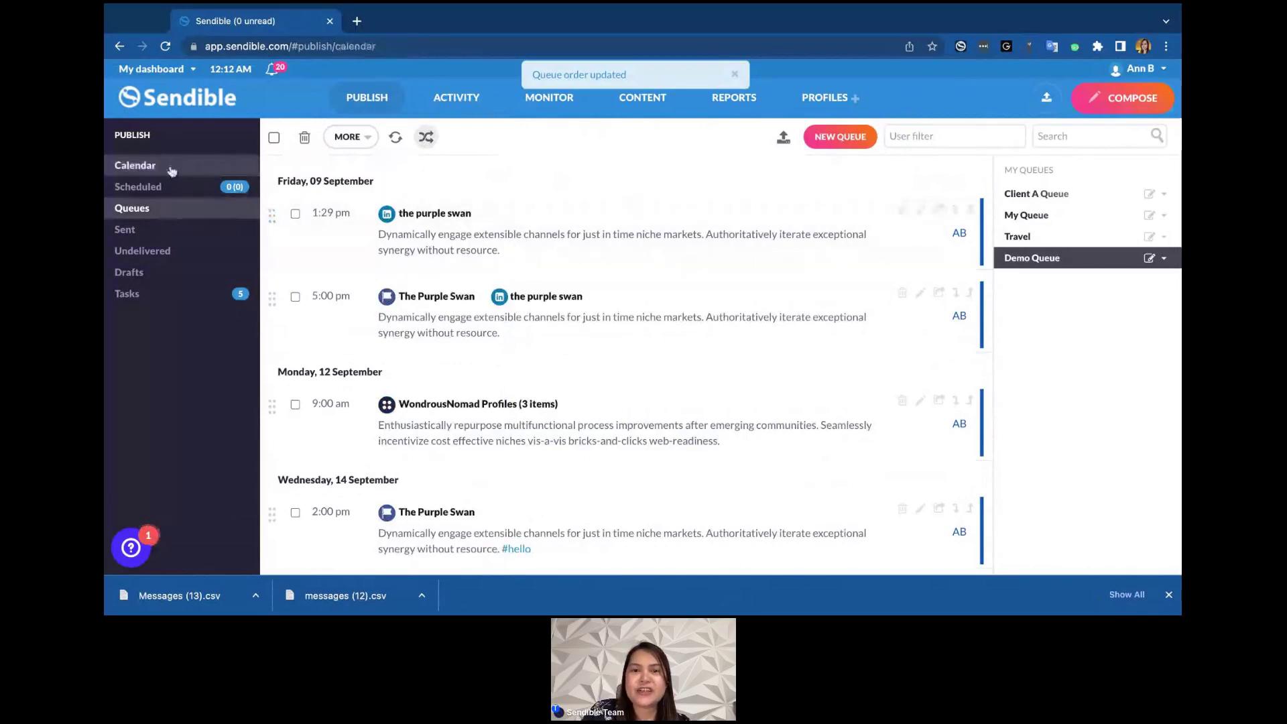
{"action": "left_click", "coordinate": [701, 136]}
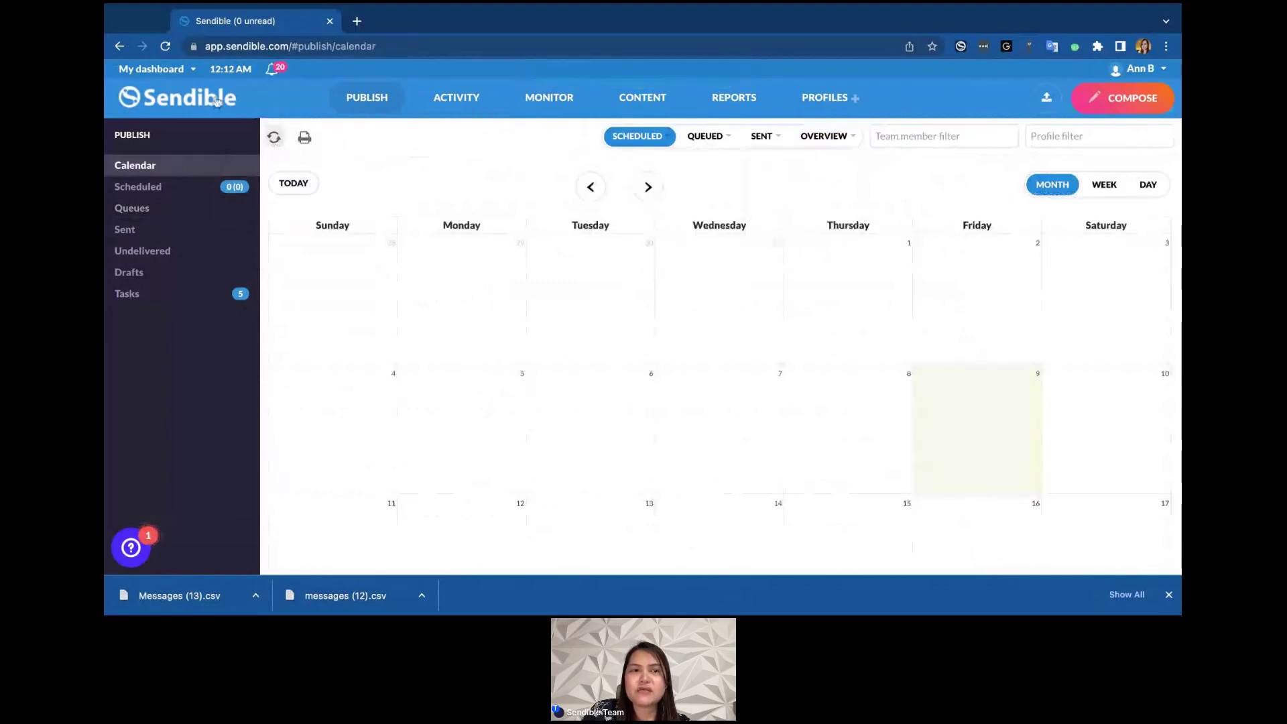
{"action": "left_click", "coordinate": [165, 46]}
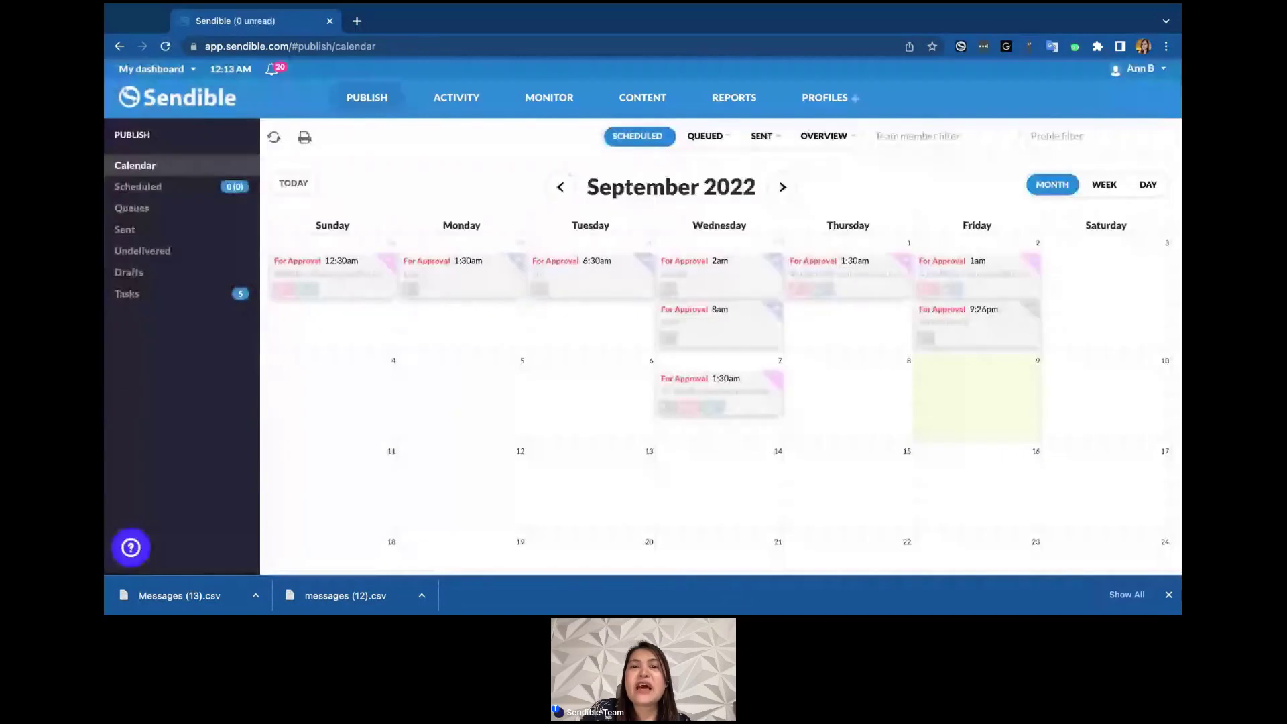
Filter the publishing calendar to show the messages queued in Demo Queue.
{"action": "left_click", "coordinate": [724, 137]}
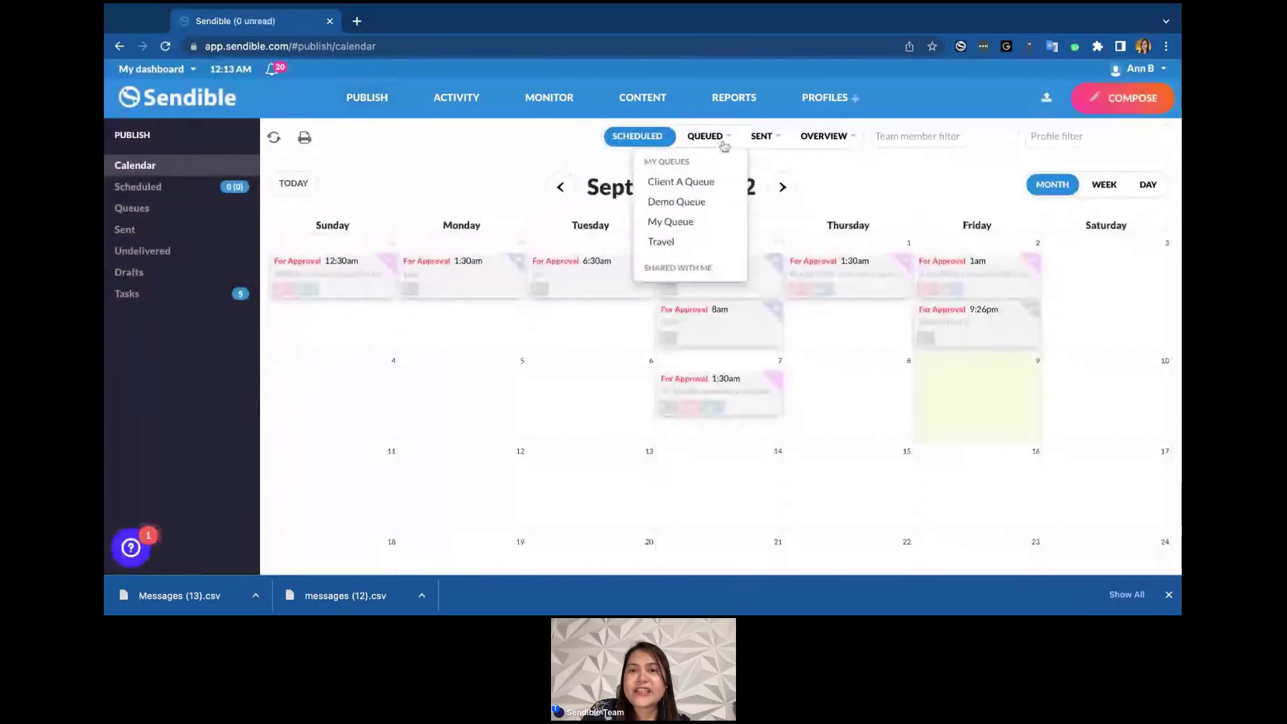
{"action": "left_click", "coordinate": [689, 209]}
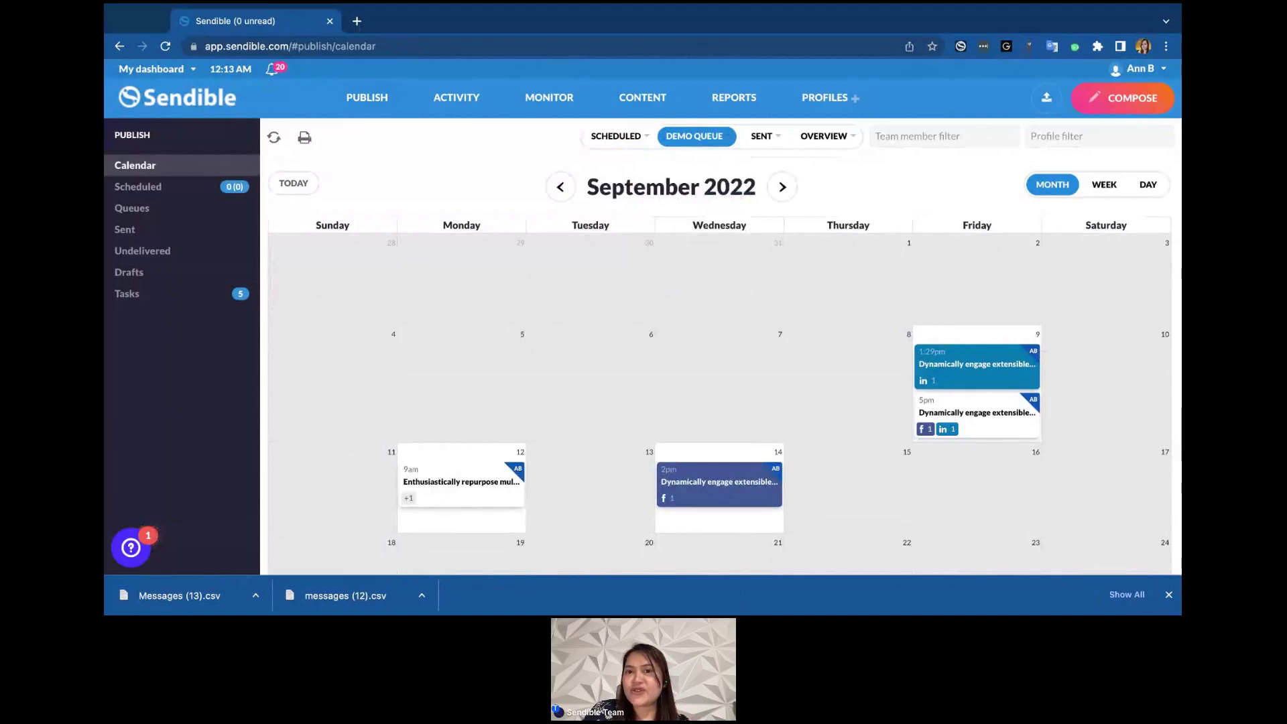
Browse the suggested Travel articles and start a queue message from the Riviera "Forever Curious" marketing push article.
{"action": "mouse_move", "coordinate": [645, 101]}
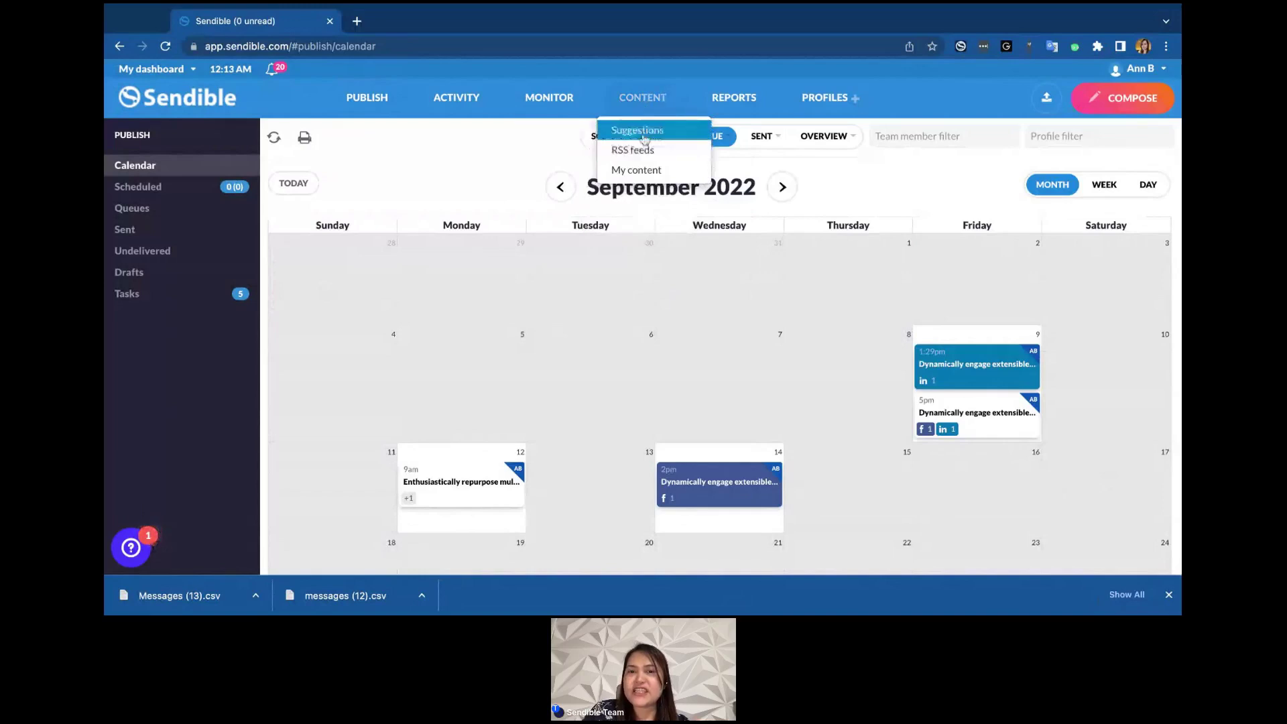
{"action": "left_click", "coordinate": [643, 137]}
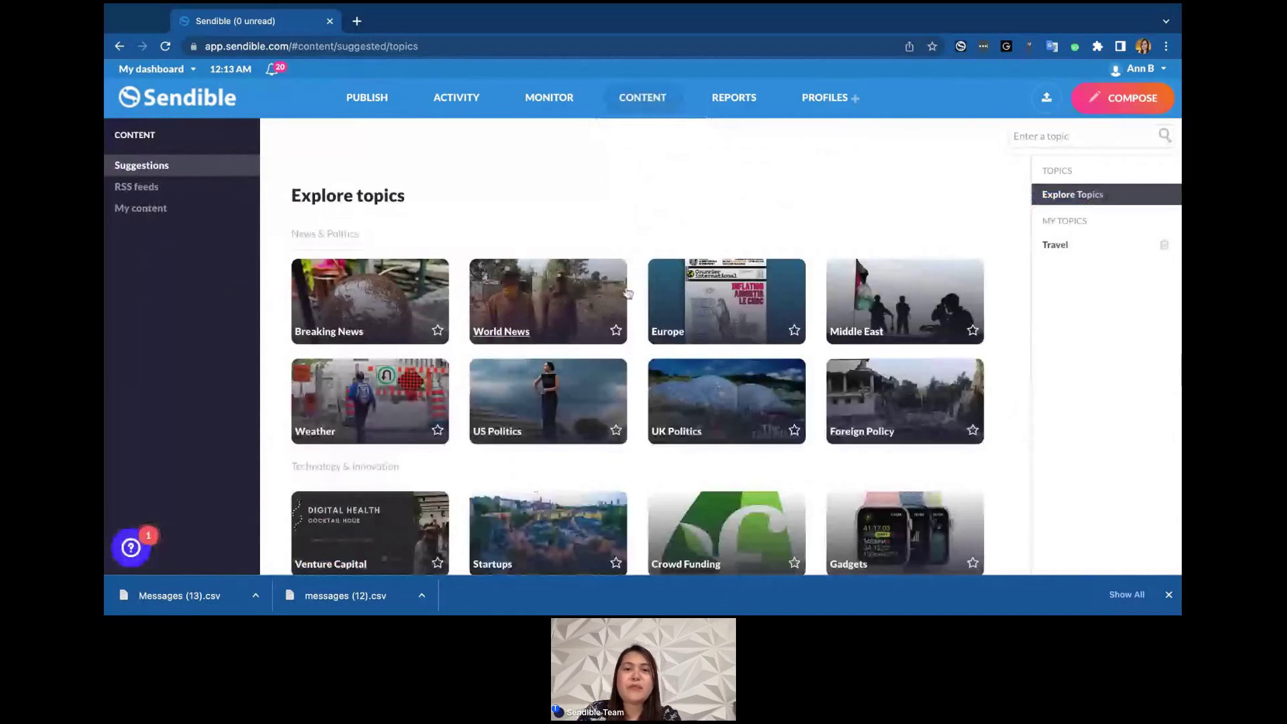
{"action": "left_click", "coordinate": [1057, 246]}
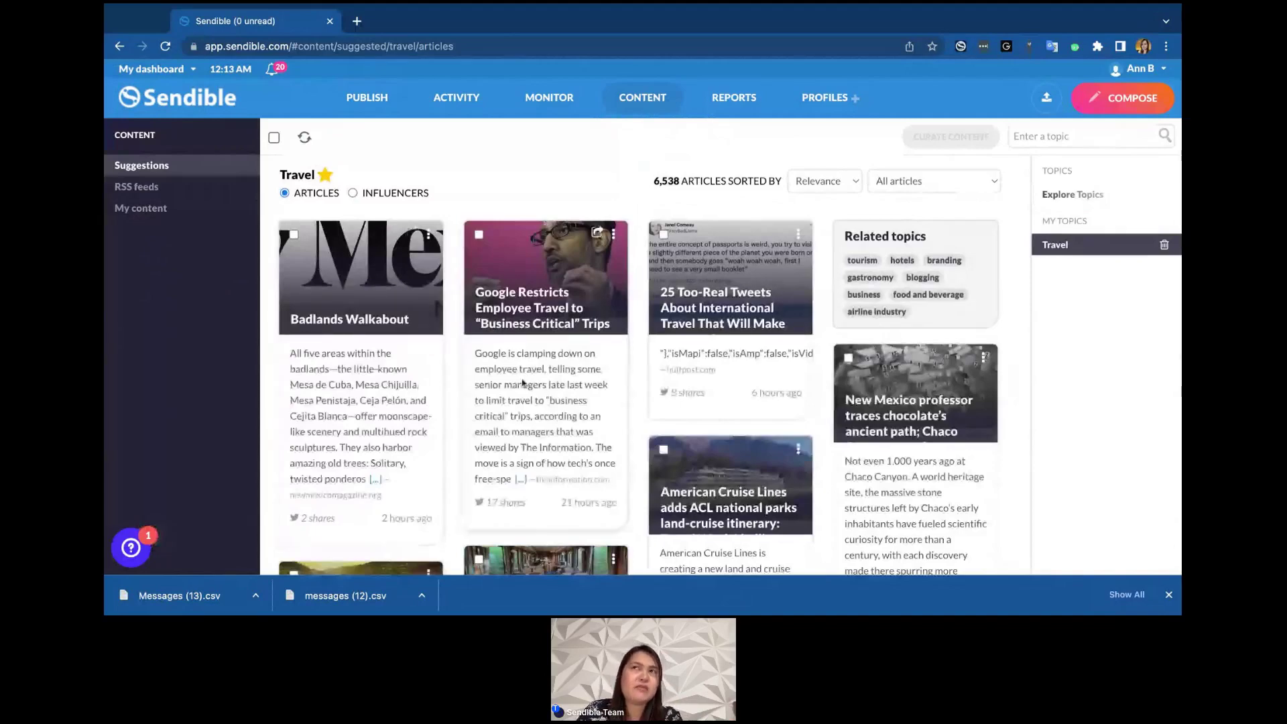
{"action": "scroll", "coordinate": [522, 383], "scroll_direction": "down", "scroll_amount": 3}
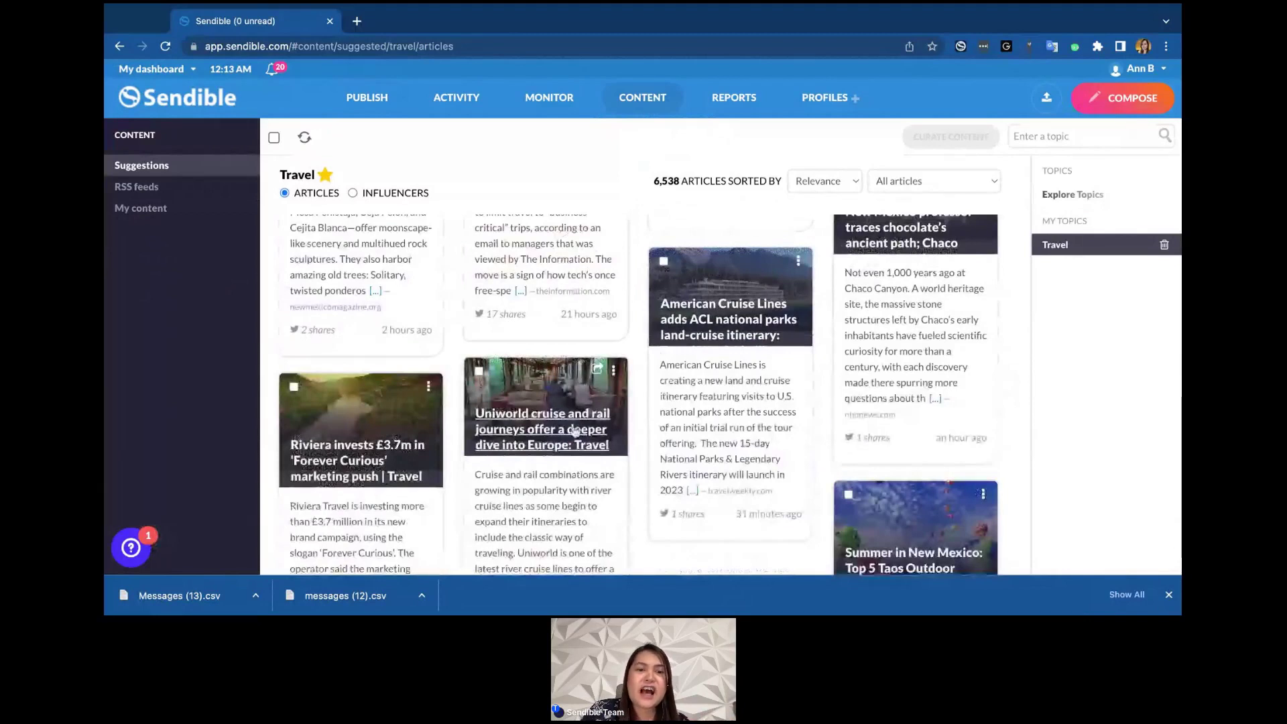
{"action": "left_click", "coordinate": [429, 389]}
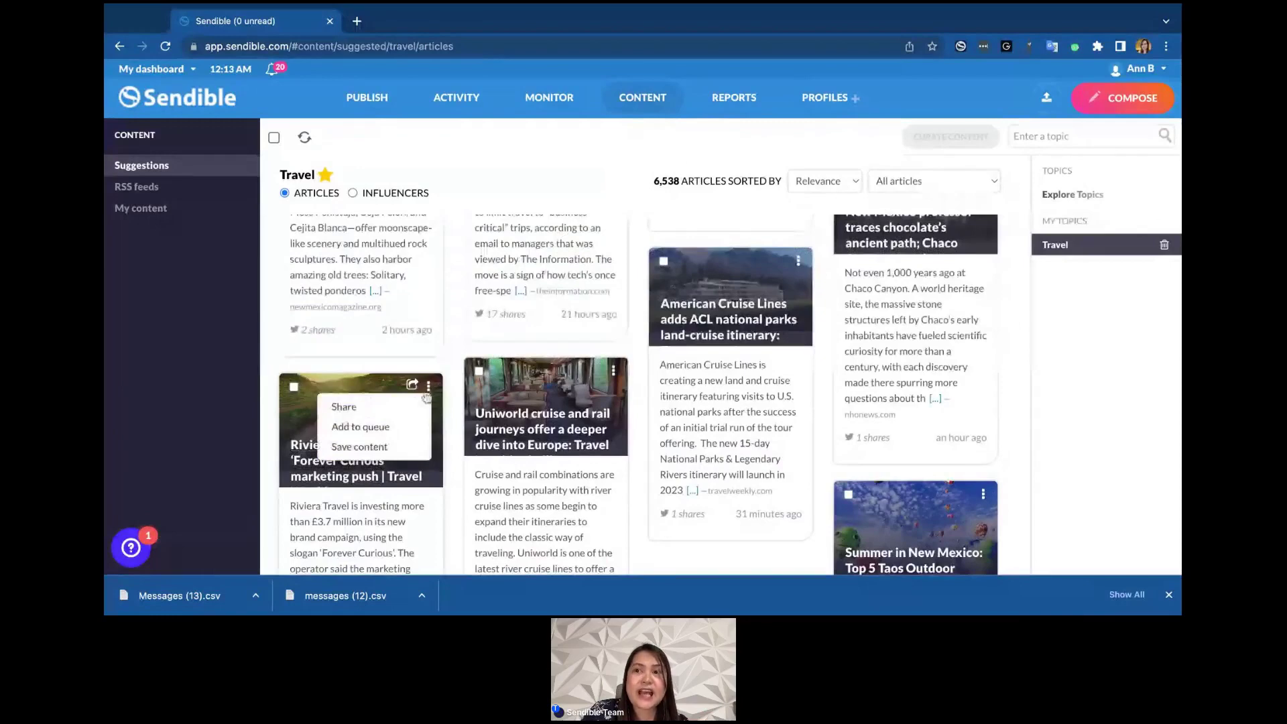
{"action": "left_click", "coordinate": [390, 431]}
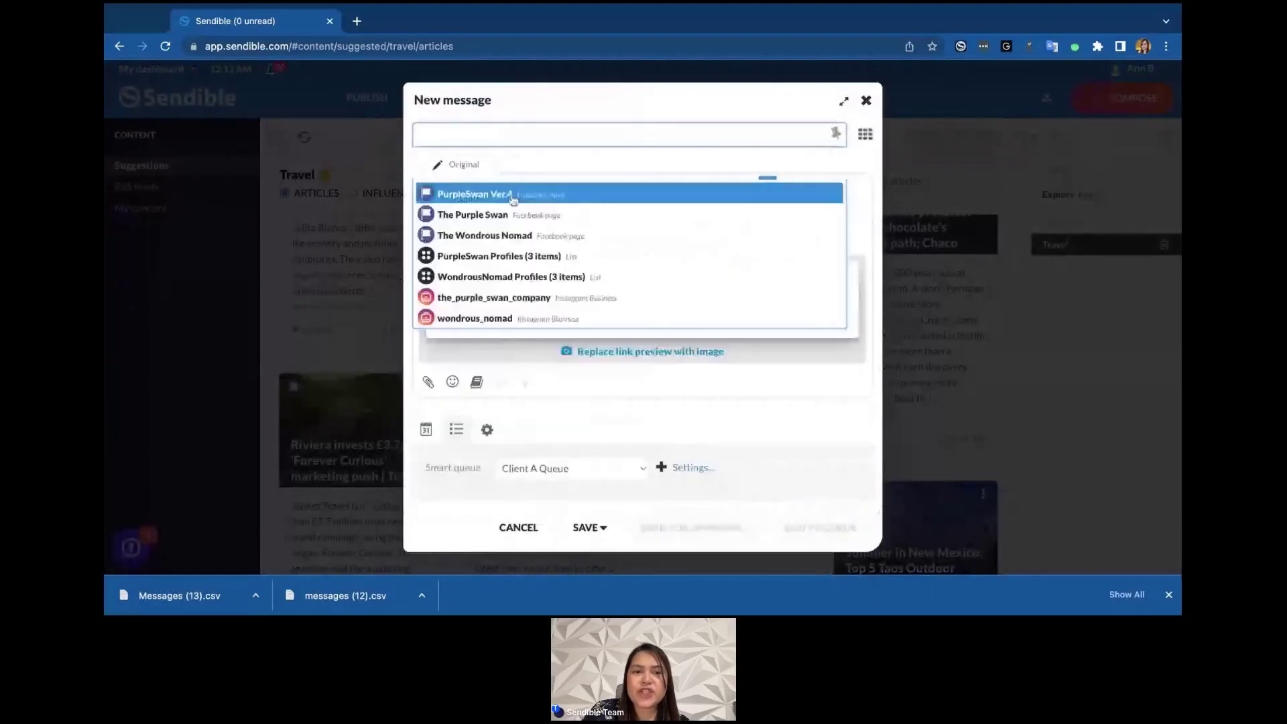
Address the article message to The Wondrous Nomad Facebook page and add it to Demo Queue.
{"action": "left_click", "coordinate": [495, 234]}
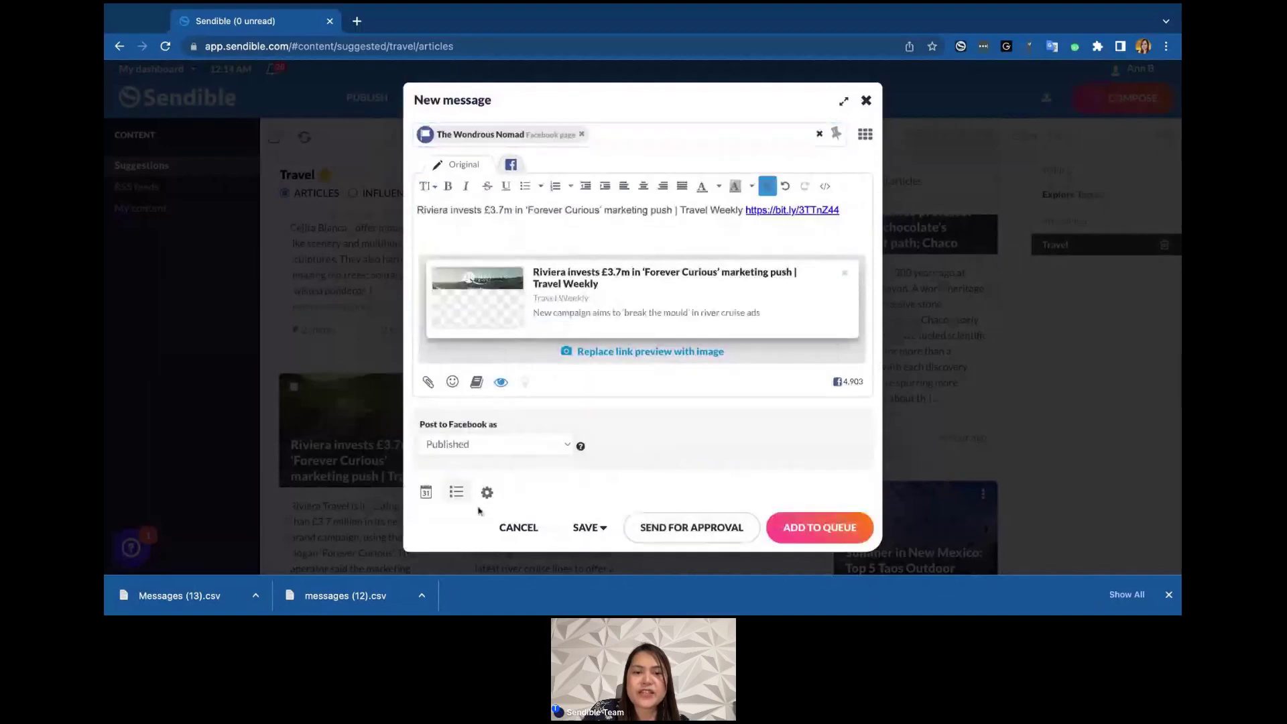
{"action": "scroll", "coordinate": [507, 410], "scroll_direction": "down", "scroll_amount": 1}
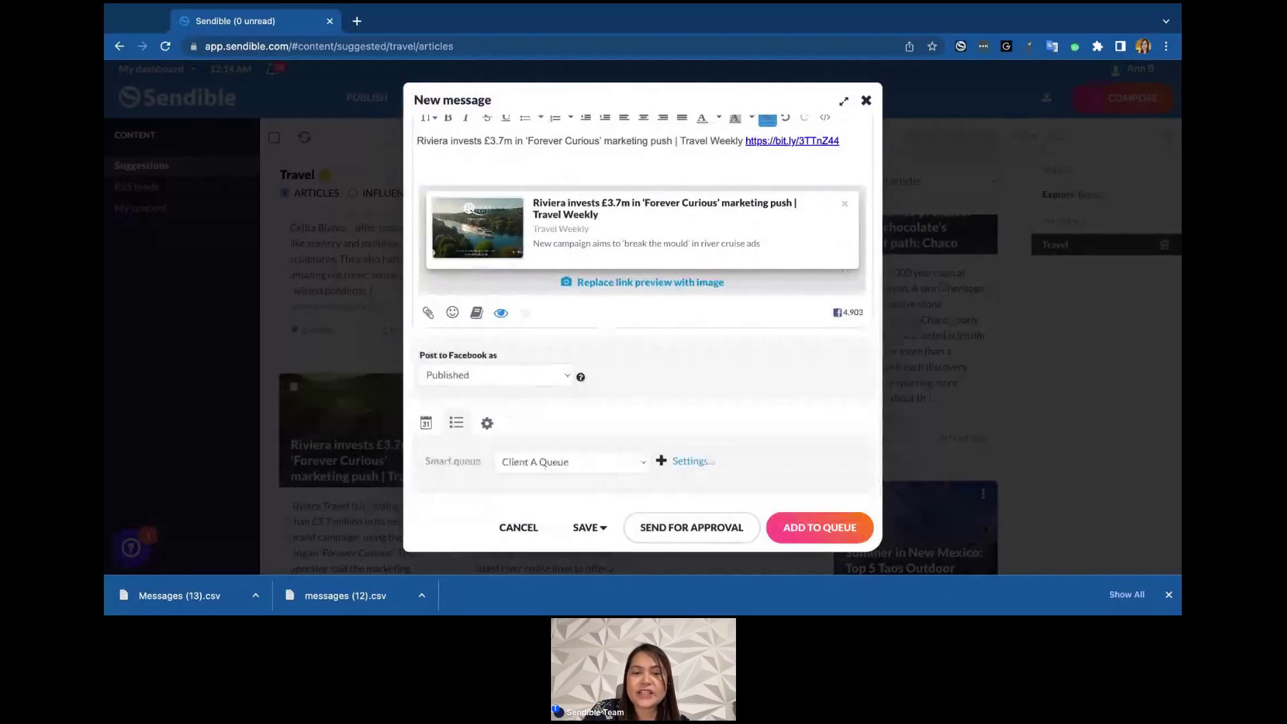
{"action": "left_click", "coordinate": [569, 461]}
{"action": "left_click", "coordinate": [554, 489]}
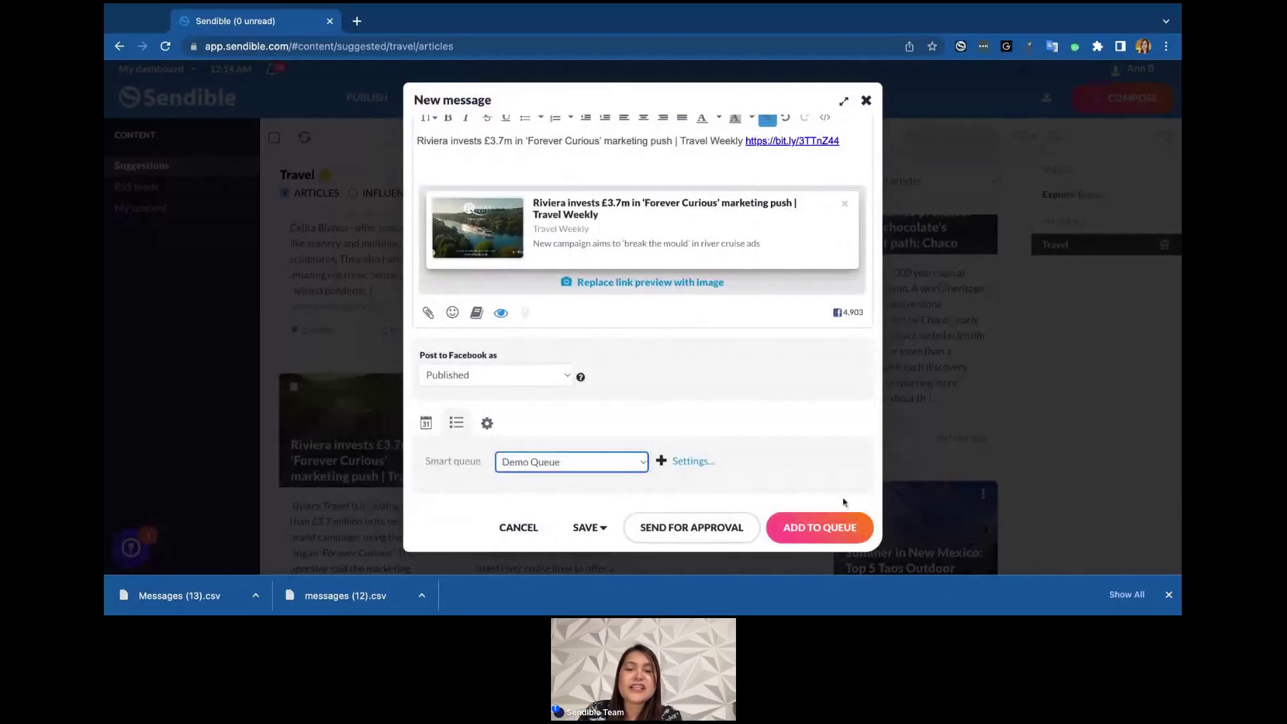
{"action": "left_click", "coordinate": [808, 529]}
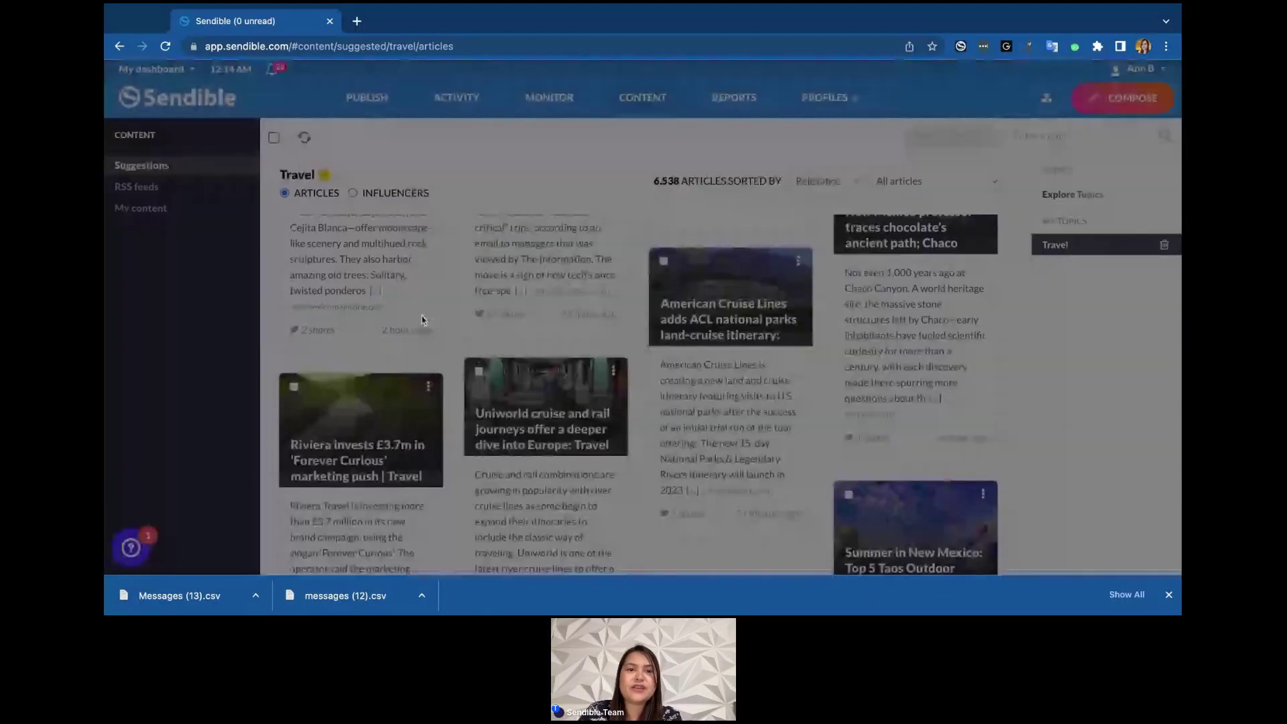
Open Demo Queue in the publishing queues and check its list of queued messages.
{"action": "mouse_move", "coordinate": [367, 97]}
{"action": "left_click", "coordinate": [362, 167]}
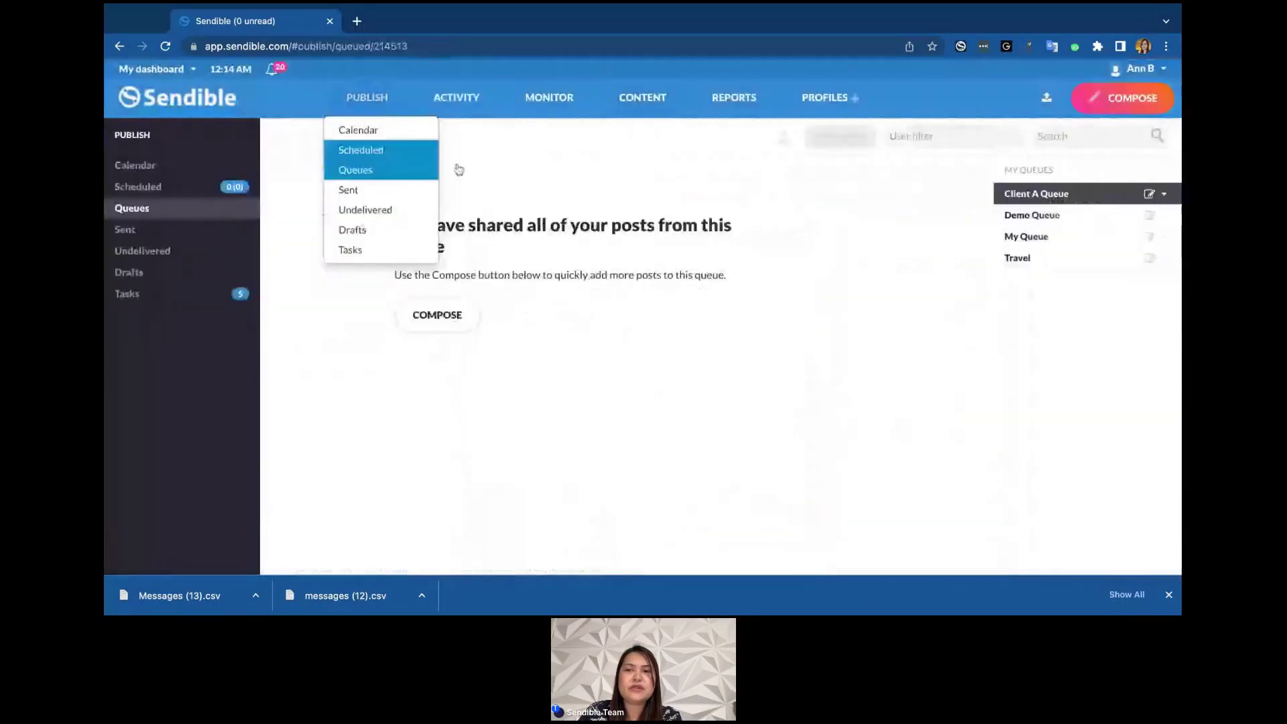
{"action": "left_click", "coordinate": [1025, 215]}
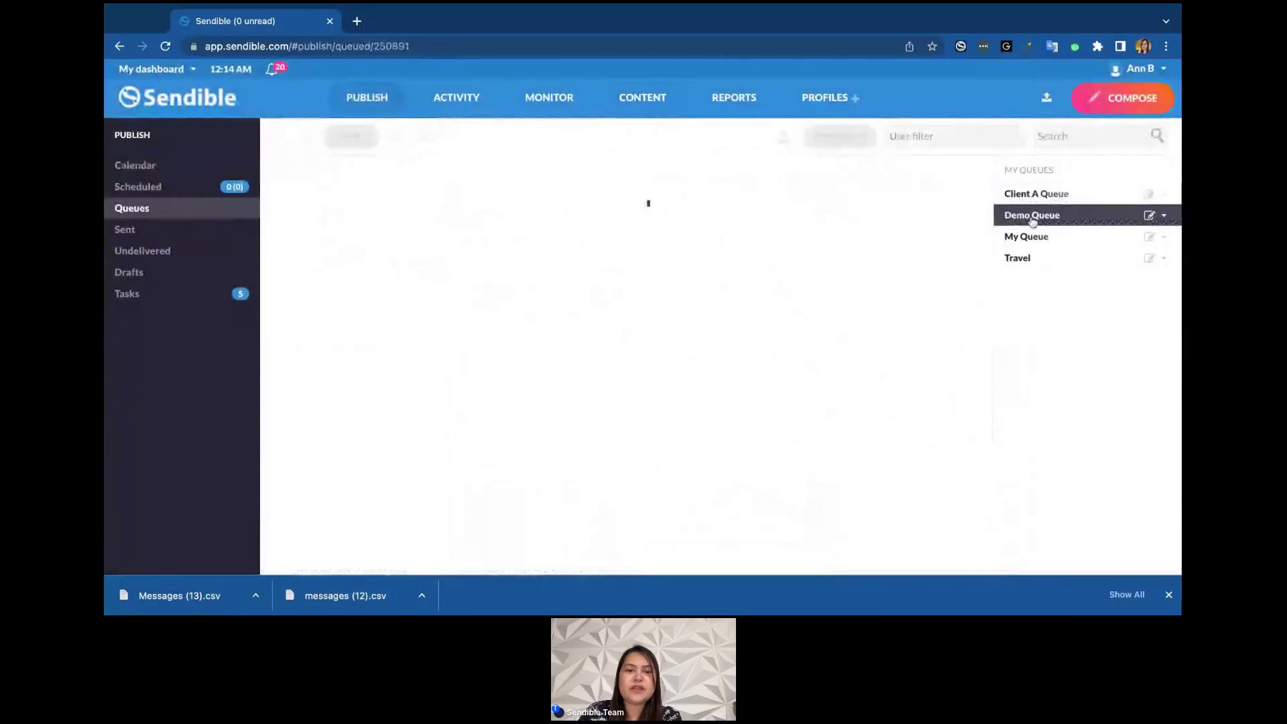
{"action": "scroll", "coordinate": [603, 368], "scroll_direction": "down", "scroll_amount": 2}
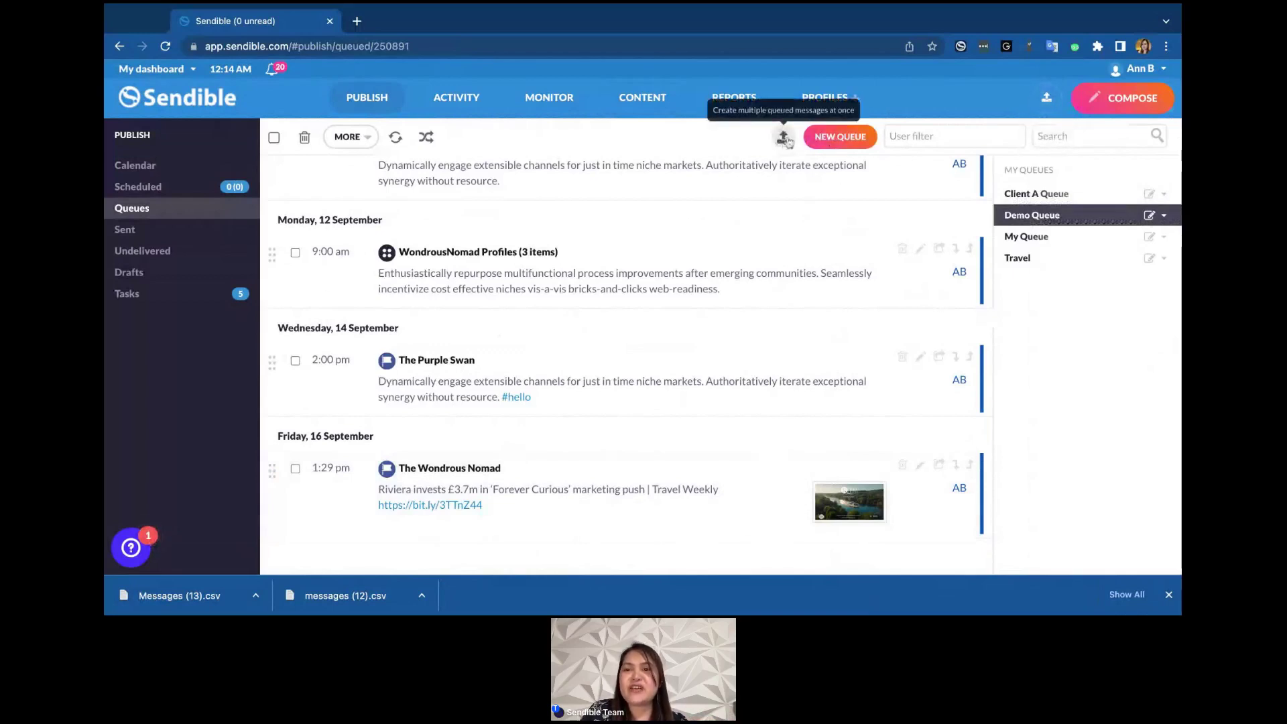
Start composing messages in bulk and set them to import as queued in Demo Queue.
{"action": "left_click", "coordinate": [1049, 101]}
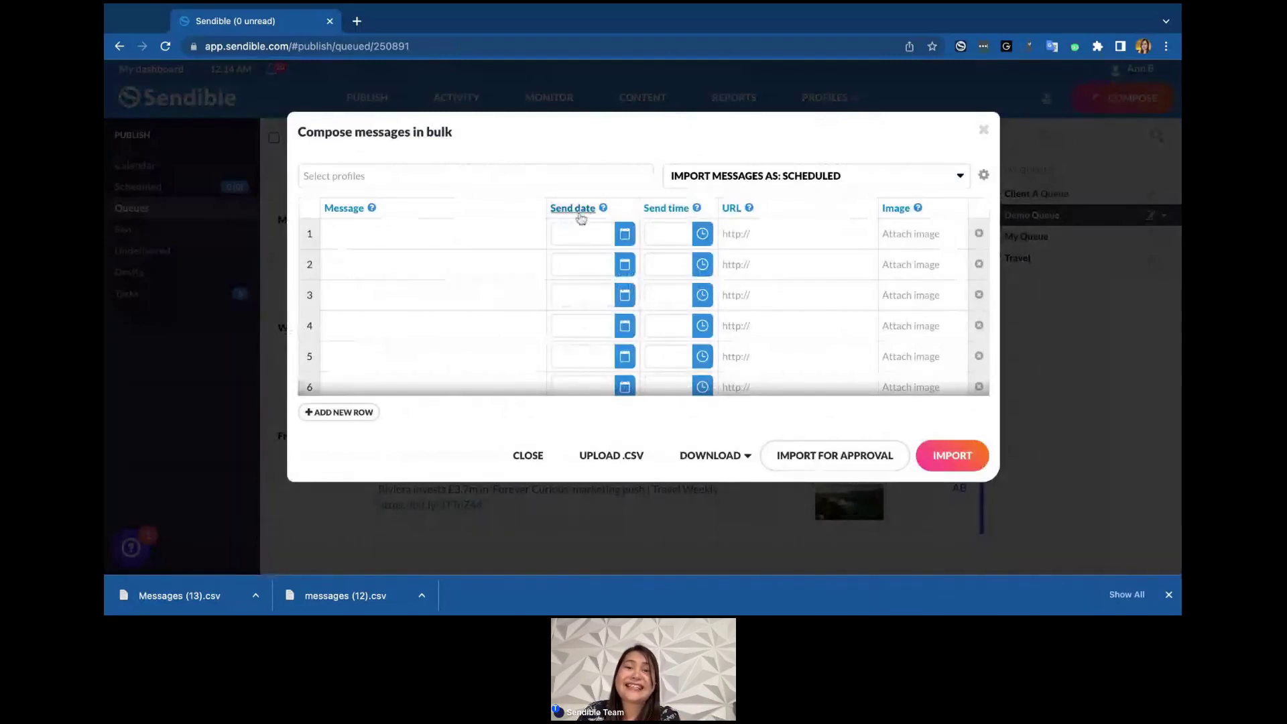
{"action": "left_click", "coordinate": [870, 182]}
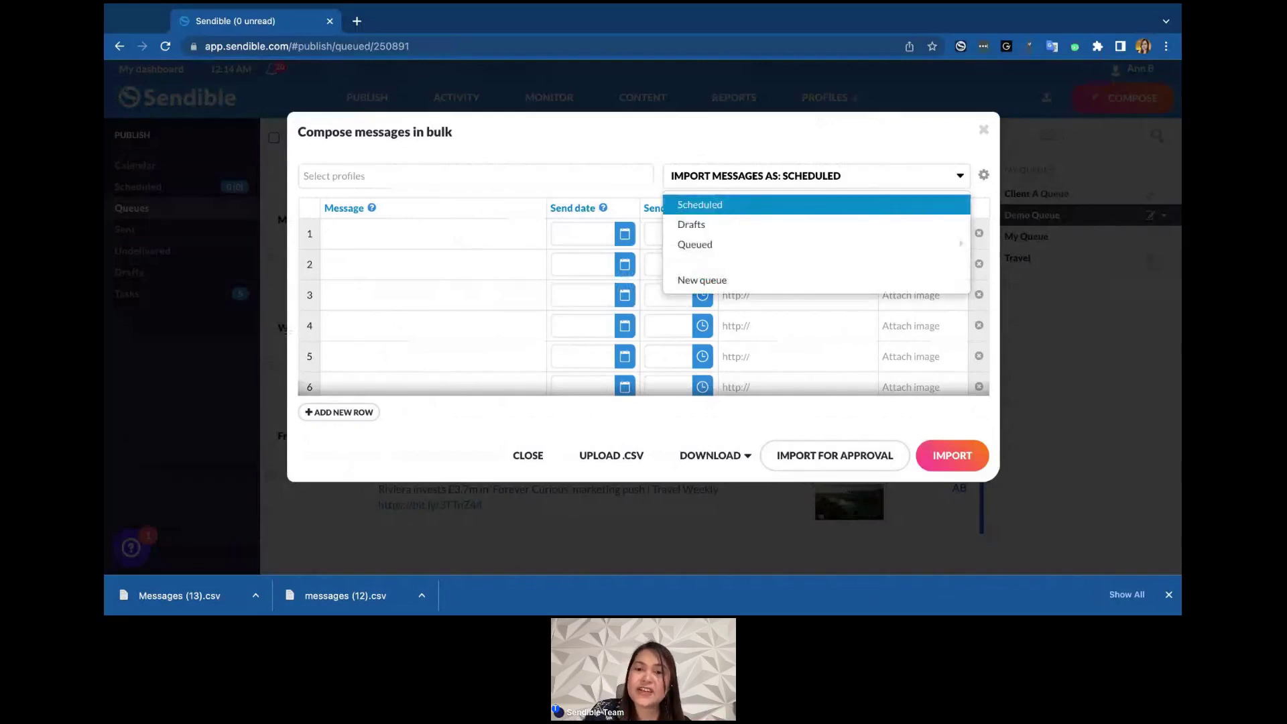
{"action": "left_click", "coordinate": [837, 176]}
{"action": "left_click", "coordinate": [838, 176]}
{"action": "mouse_move", "coordinate": [725, 248]}
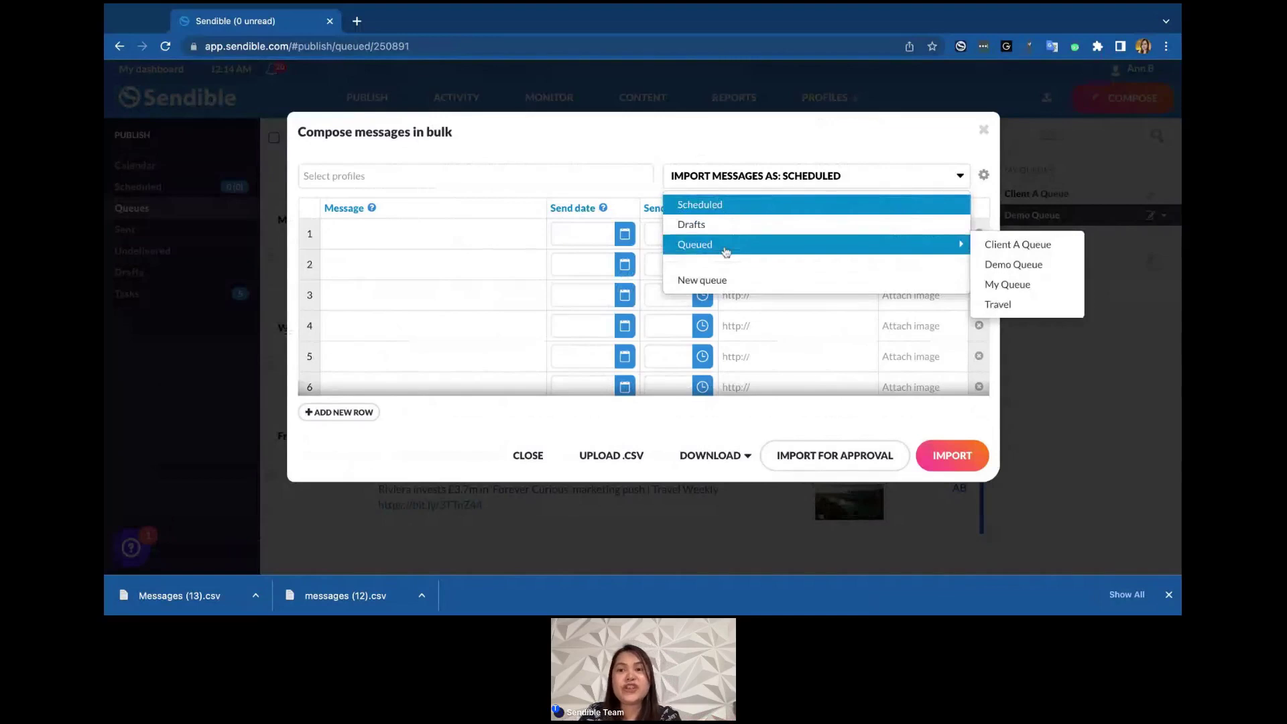
{"action": "left_click", "coordinate": [1028, 266]}
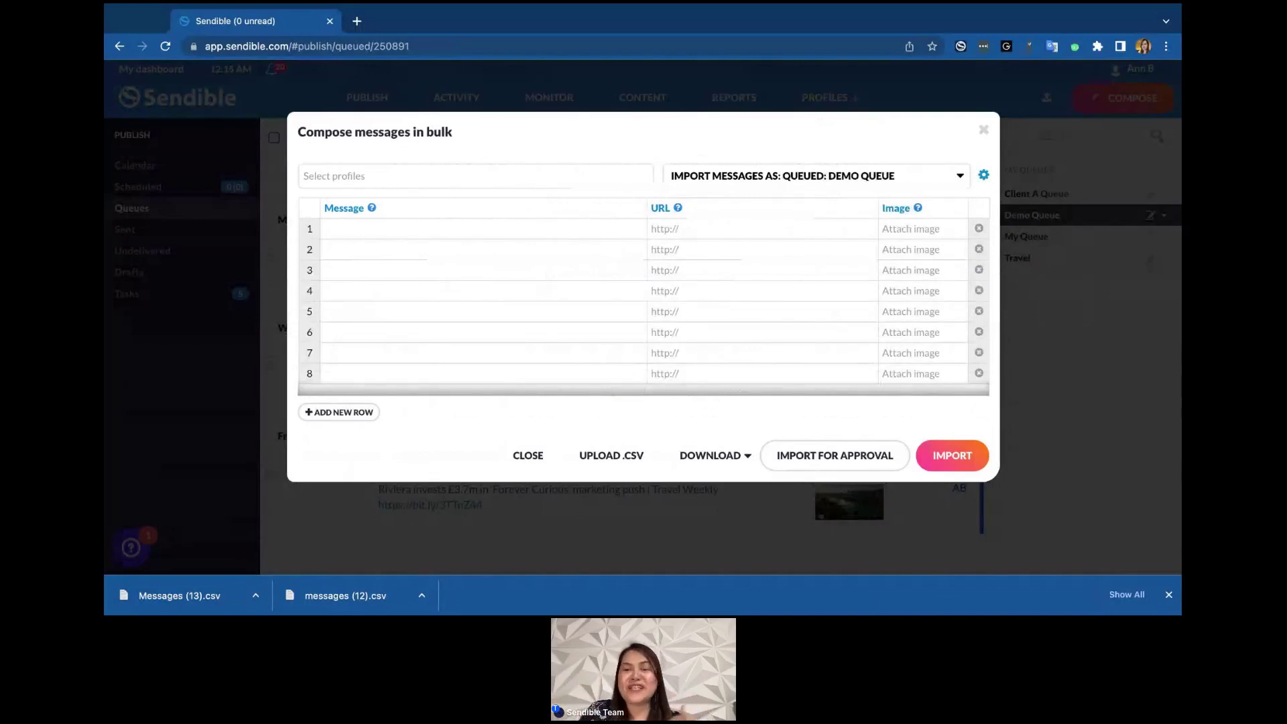
Enter "hello world", "Happy days" and "Terrific setup" as the messages in the first three rows.
{"action": "double_click", "coordinate": [490, 236]}
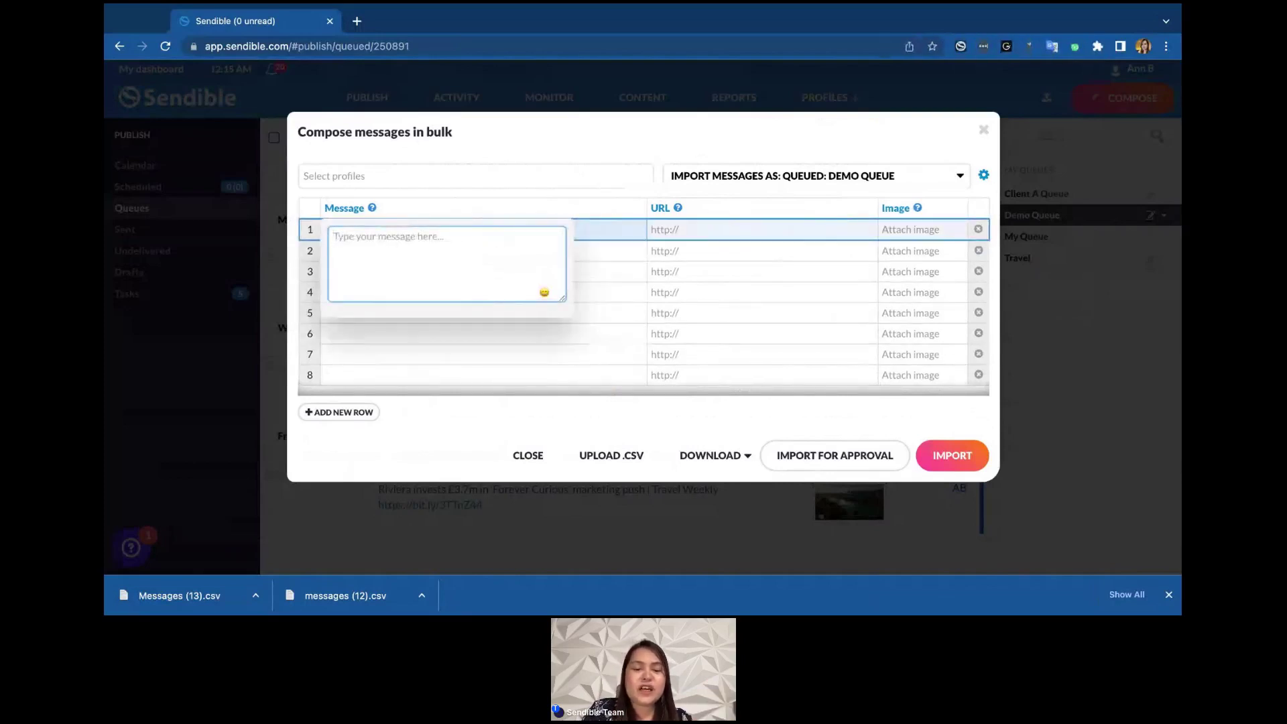
{"action": "type", "text": "hello"}
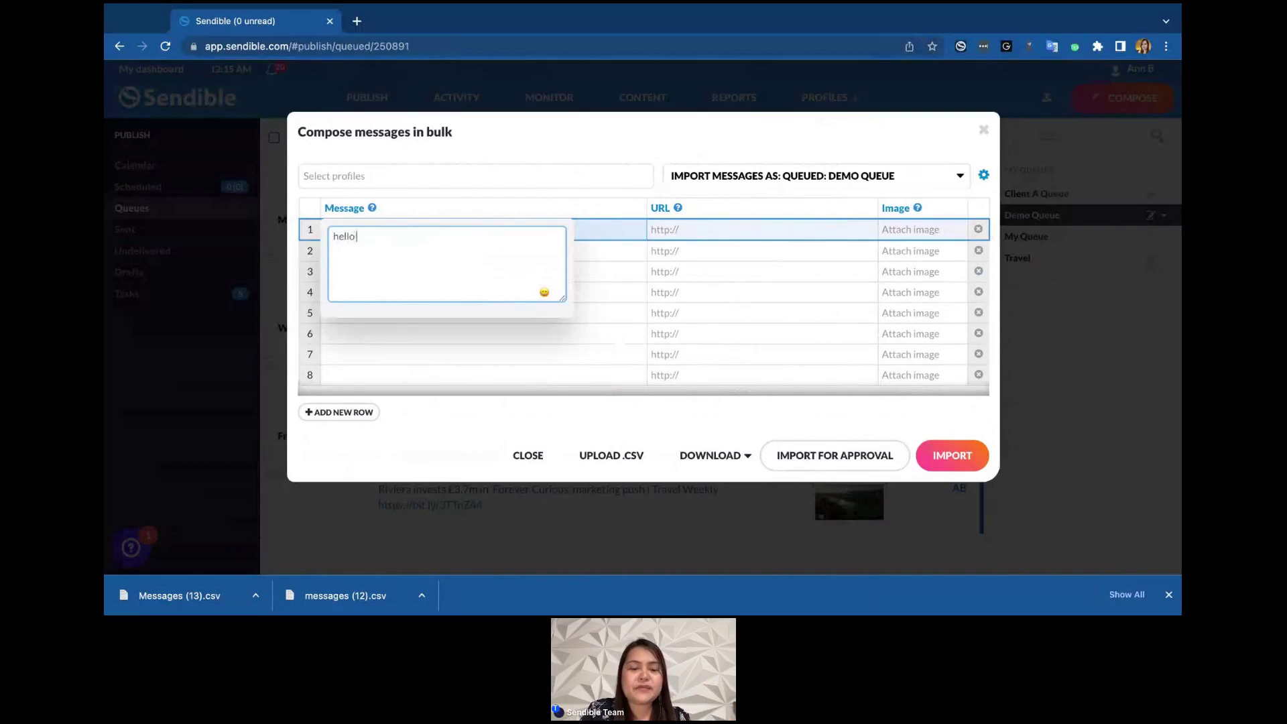
{"action": "type", "text": " world"}
{"action": "left_click", "coordinate": [530, 137]}
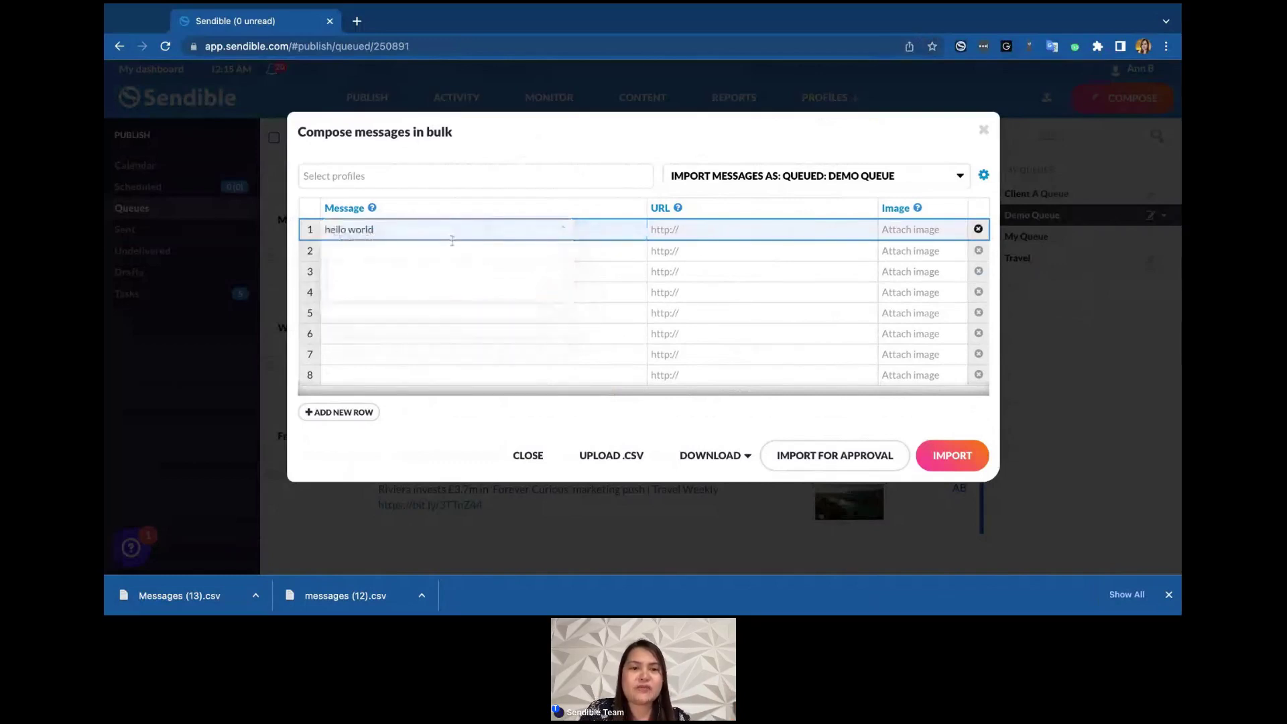
{"action": "left_click", "coordinate": [434, 251]}
{"action": "type", "text": "Happy days"}
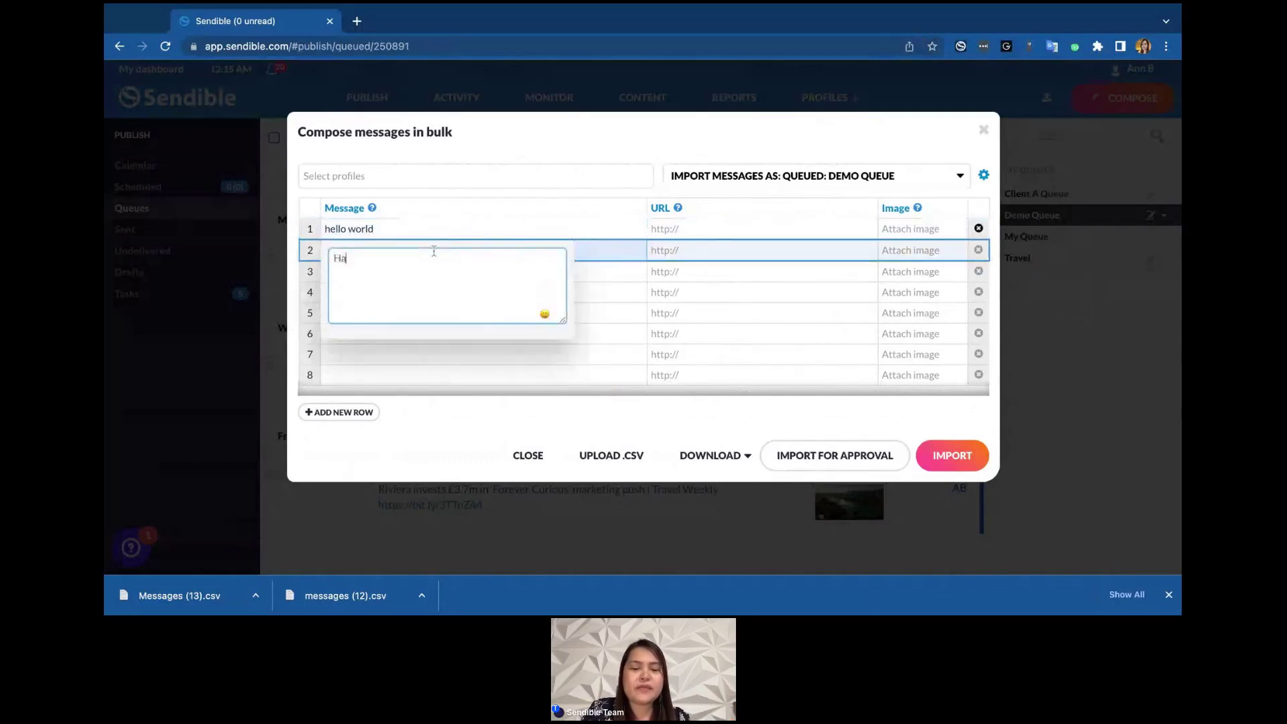
{"action": "left_click", "coordinate": [506, 164]}
{"action": "left_click", "coordinate": [661, 144]}
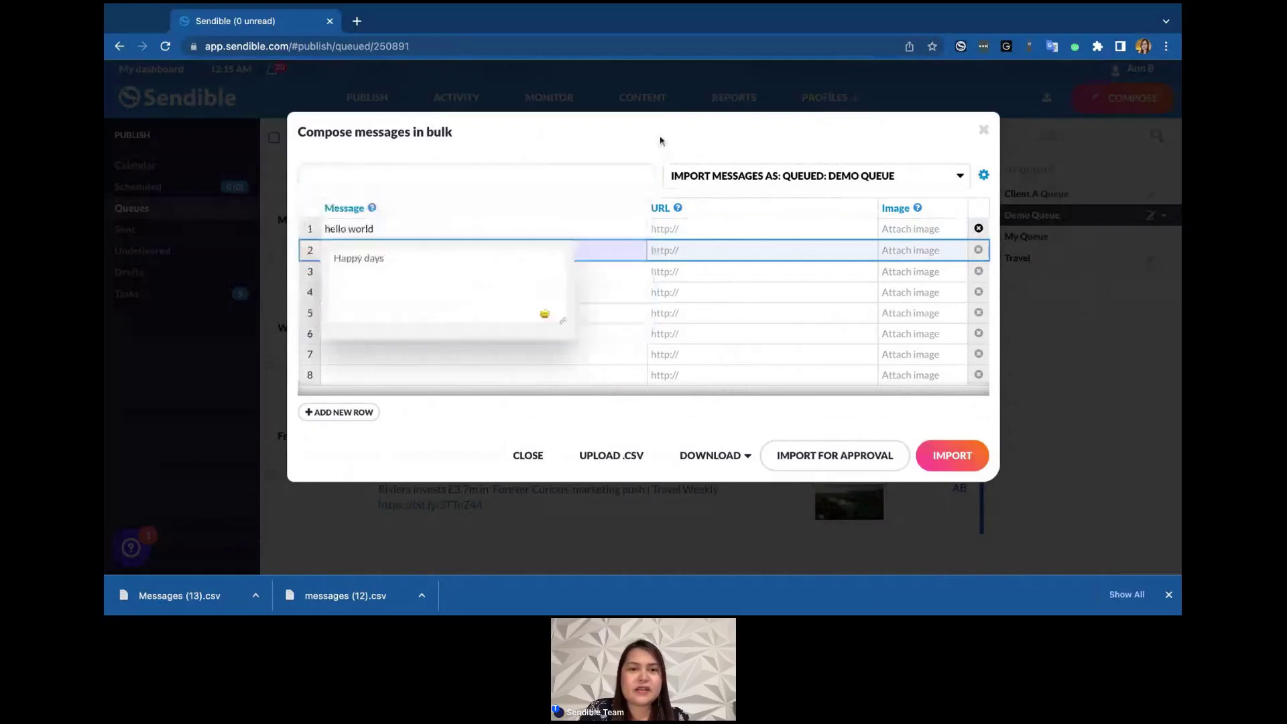
{"action": "left_click", "coordinate": [612, 277]}
{"action": "type", "text": "Terri"}
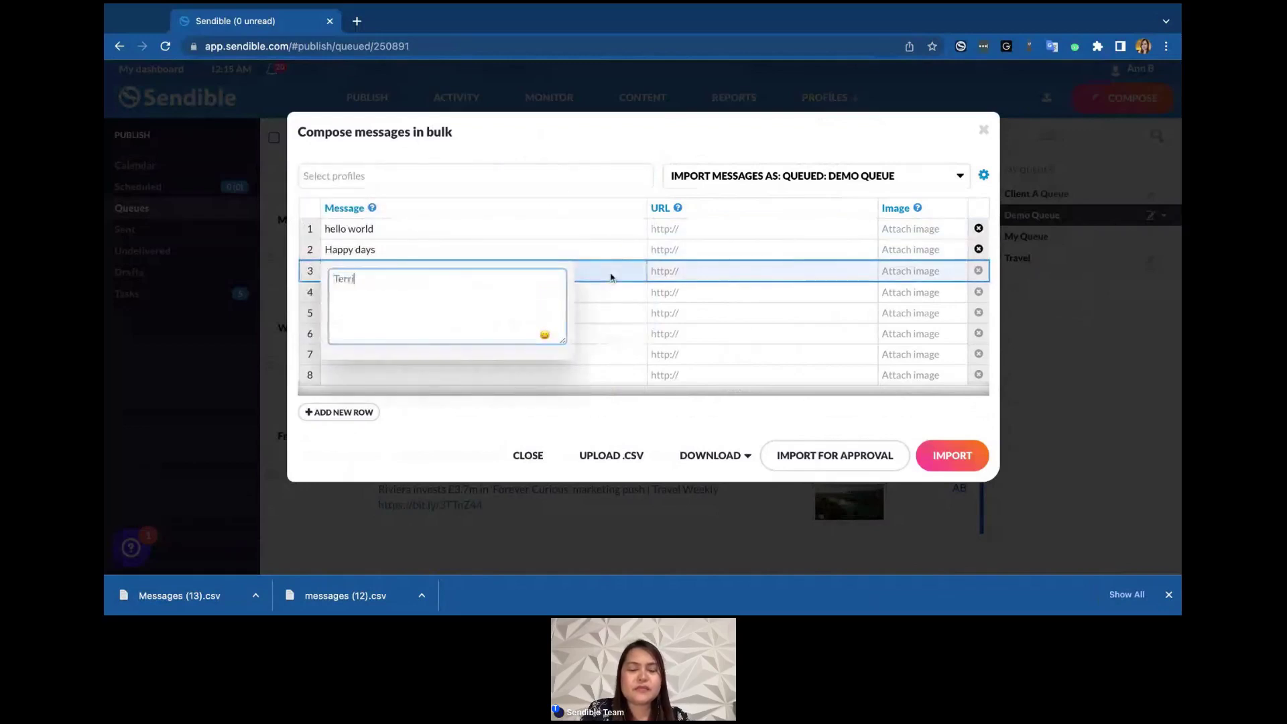
{"action": "type", "text": "fic setup"}
Import the three bulk messages for The Purple Swan Facebook page and refresh the Demo Queue list.
{"action": "left_click", "coordinate": [525, 177]}
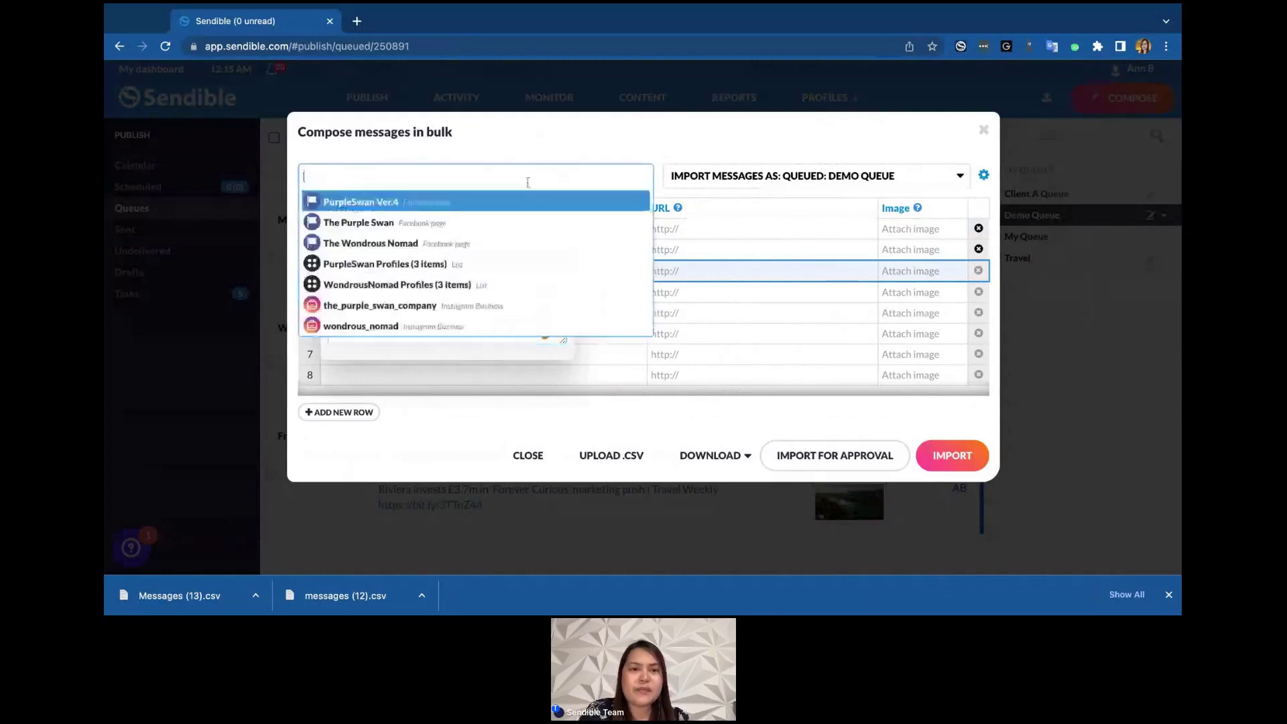
{"action": "left_click", "coordinate": [509, 226]}
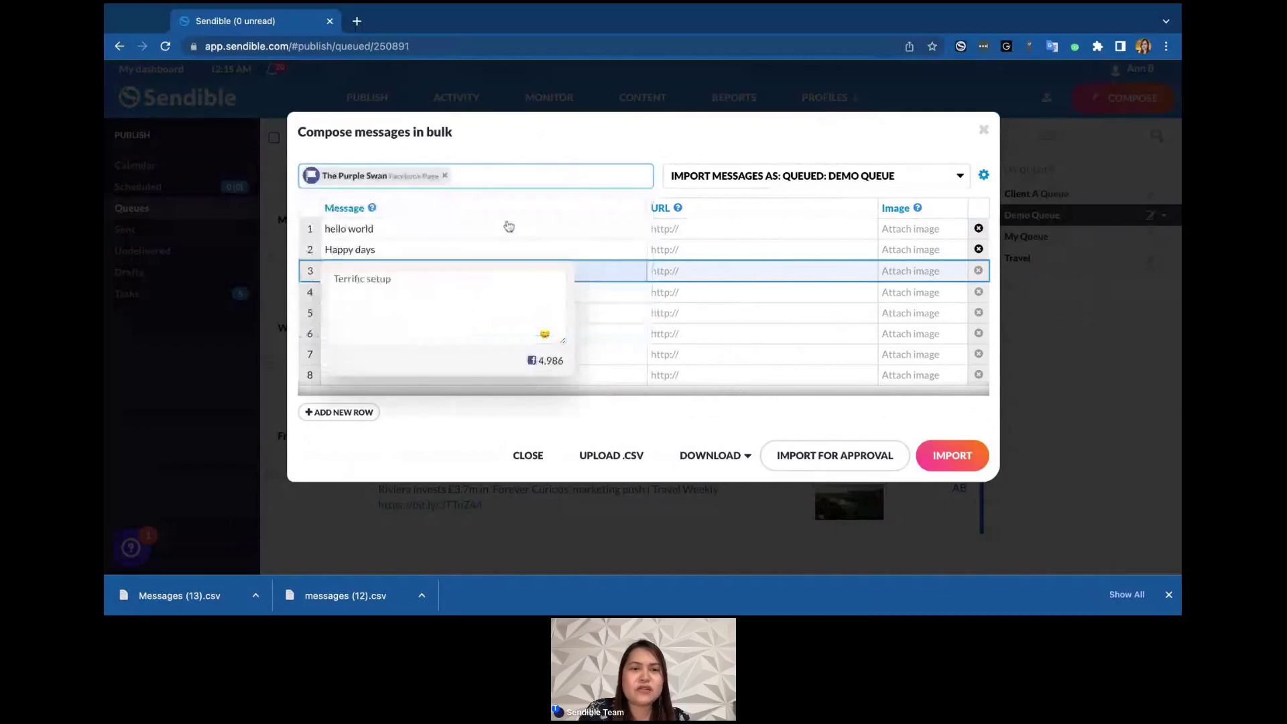
{"action": "left_click", "coordinate": [526, 131]}
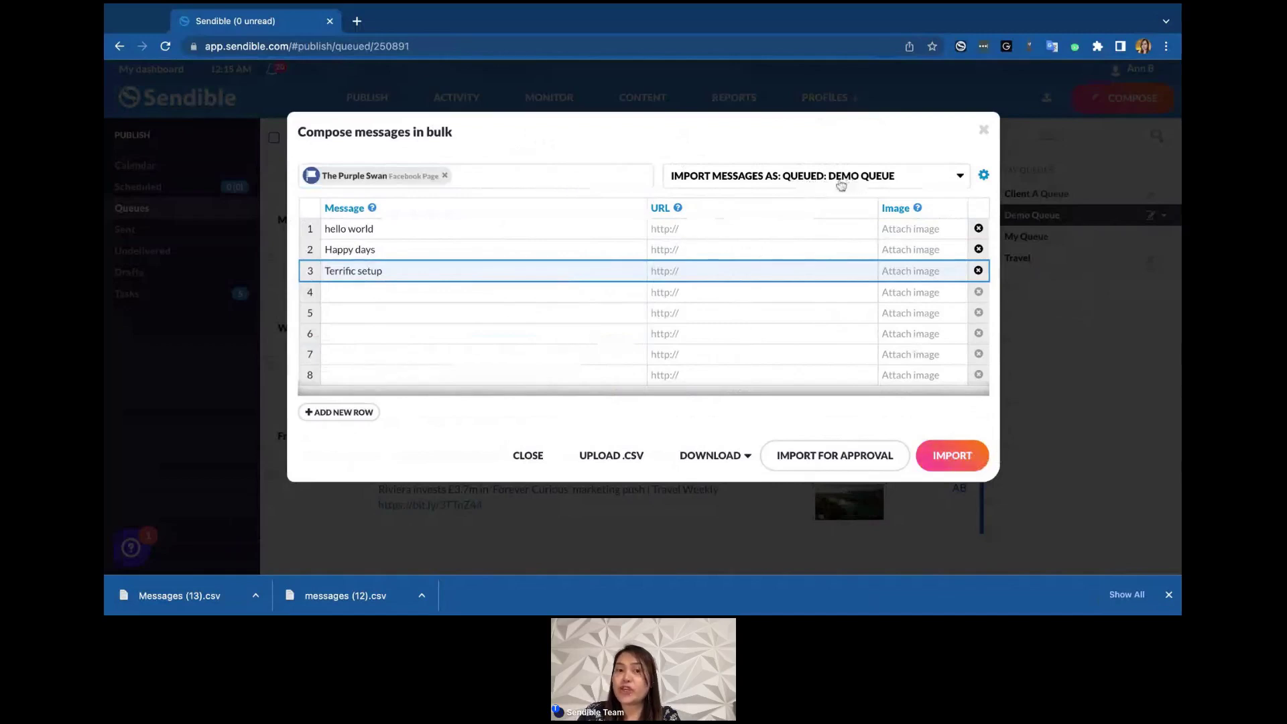
{"action": "left_click", "coordinate": [959, 463]}
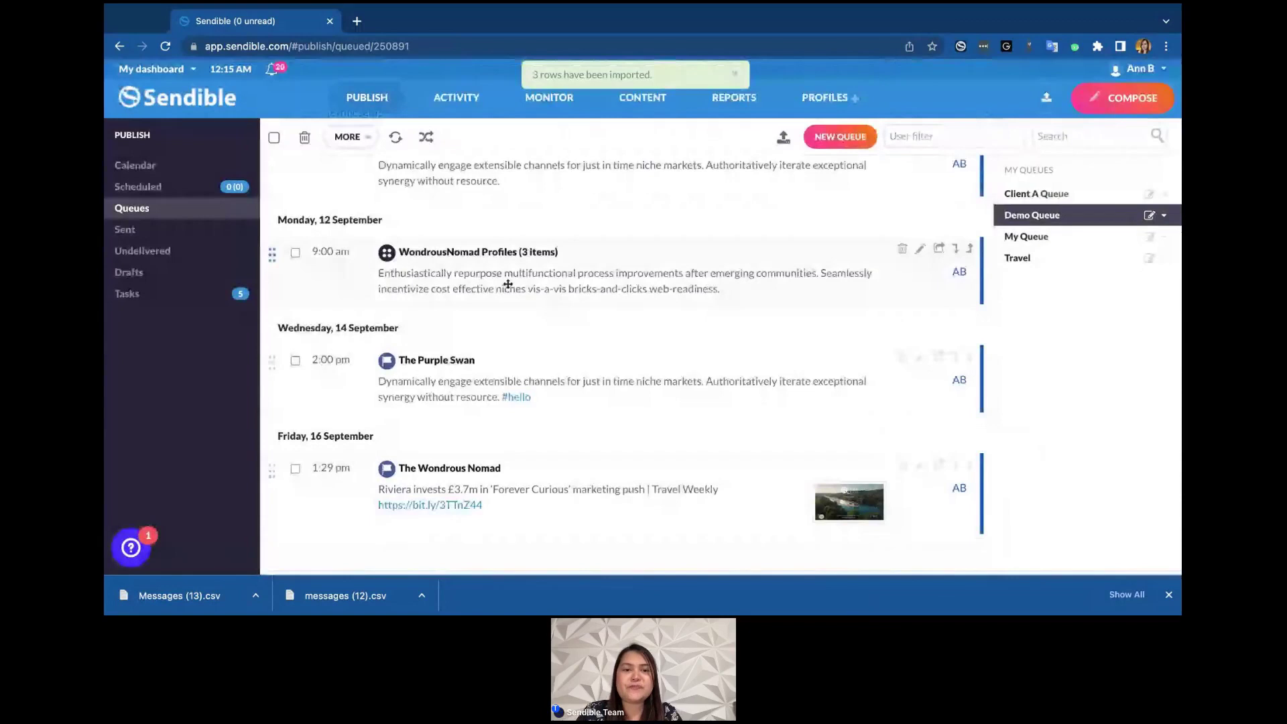
{"action": "left_click", "coordinate": [396, 138]}
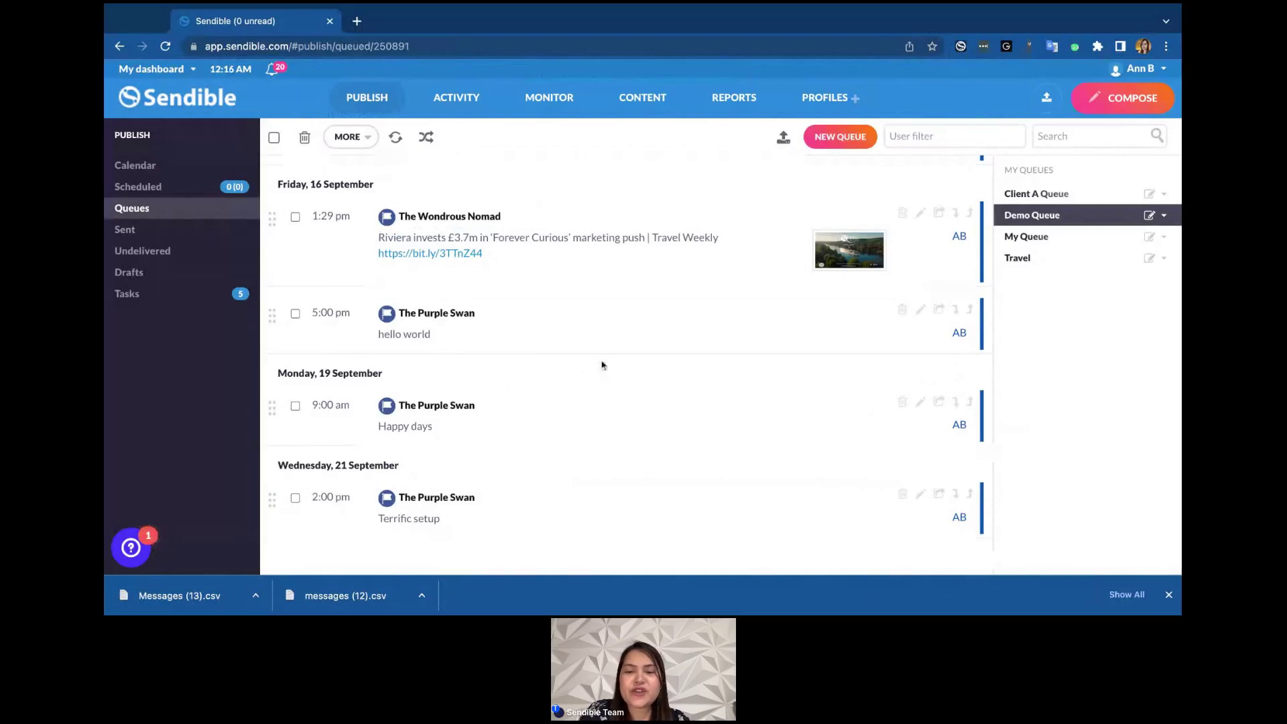
Open the keyword alerts and examine the mentions for the "wow" keyword.
{"action": "mouse_move", "coordinate": [613, 98]}
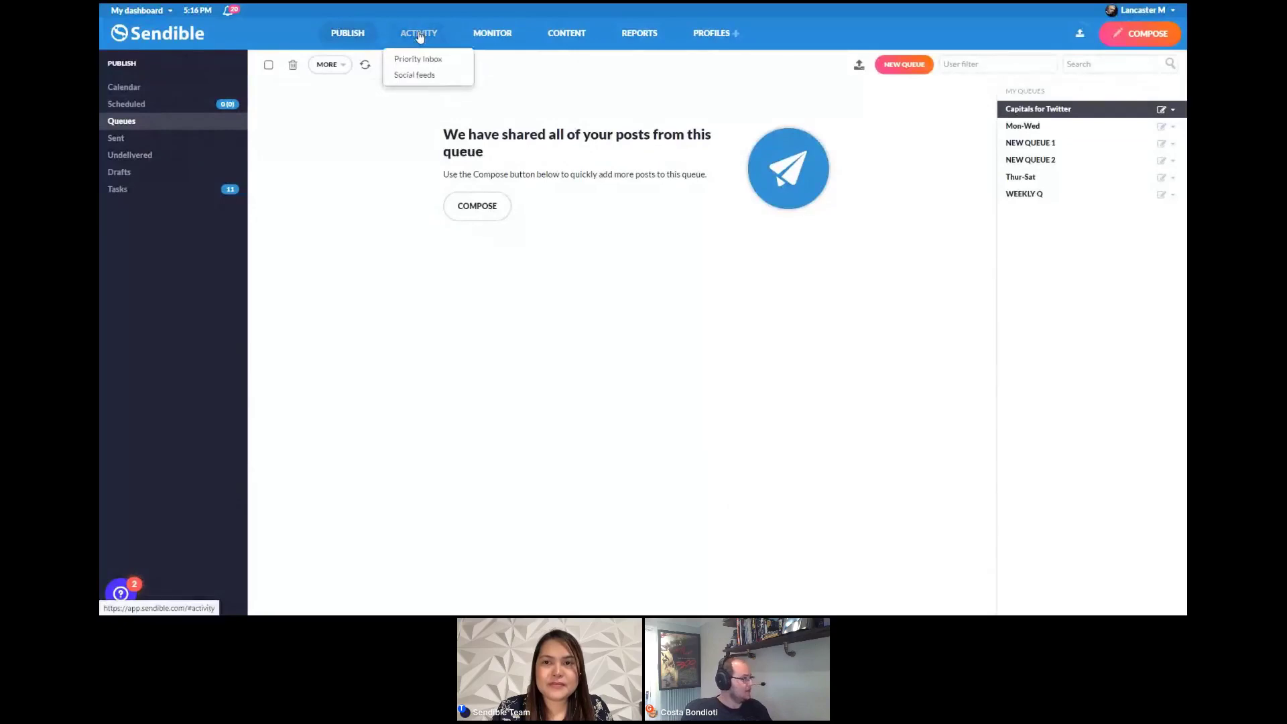
{"action": "left_click", "coordinate": [486, 61]}
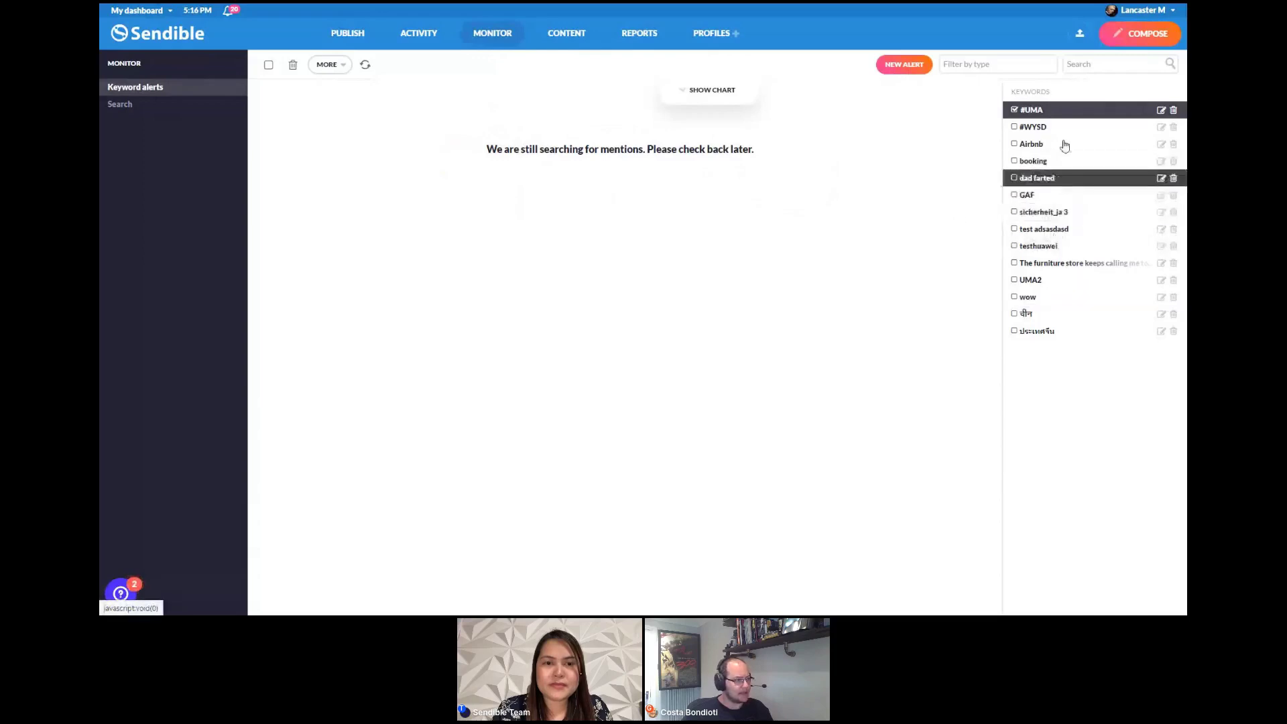
{"action": "left_click", "coordinate": [1046, 300]}
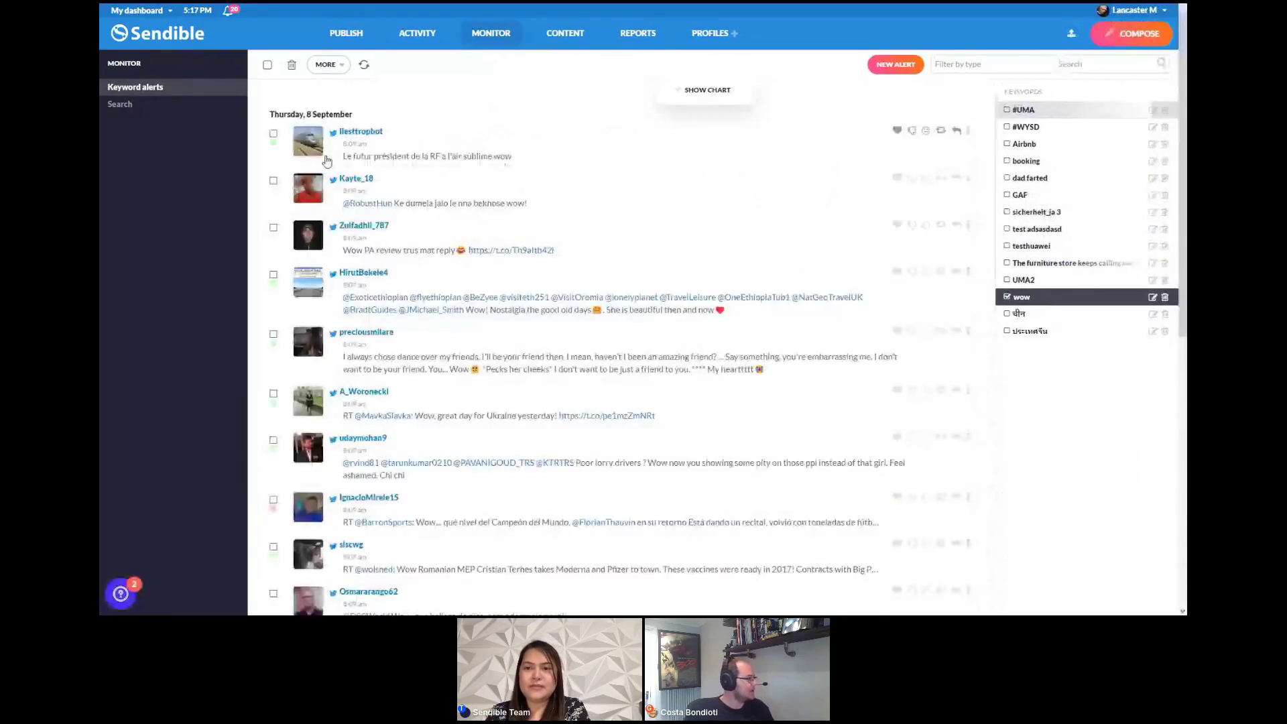
{"action": "double_click", "coordinate": [361, 157]}
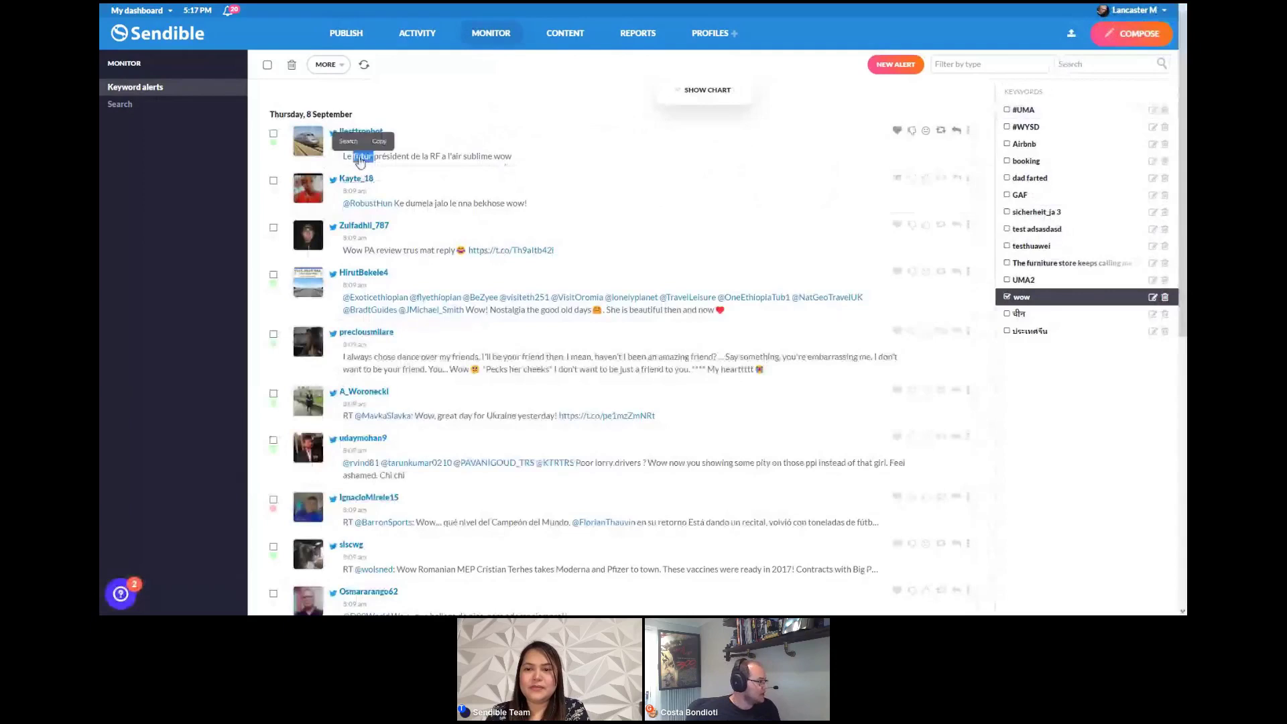
{"action": "left_click", "coordinate": [529, 188]}
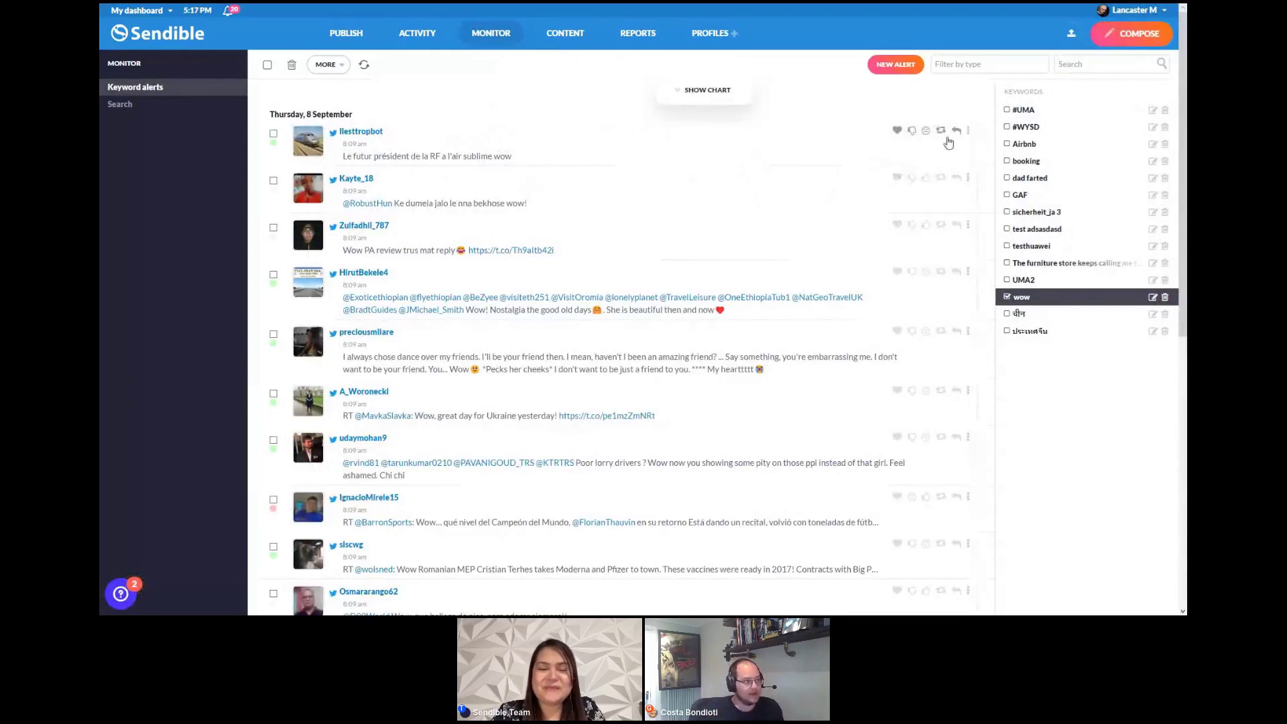
Start a repost of the first "wow" keyword mention and choose the genuinely_you Twitter profile for it.
{"action": "left_click", "coordinate": [942, 135]}
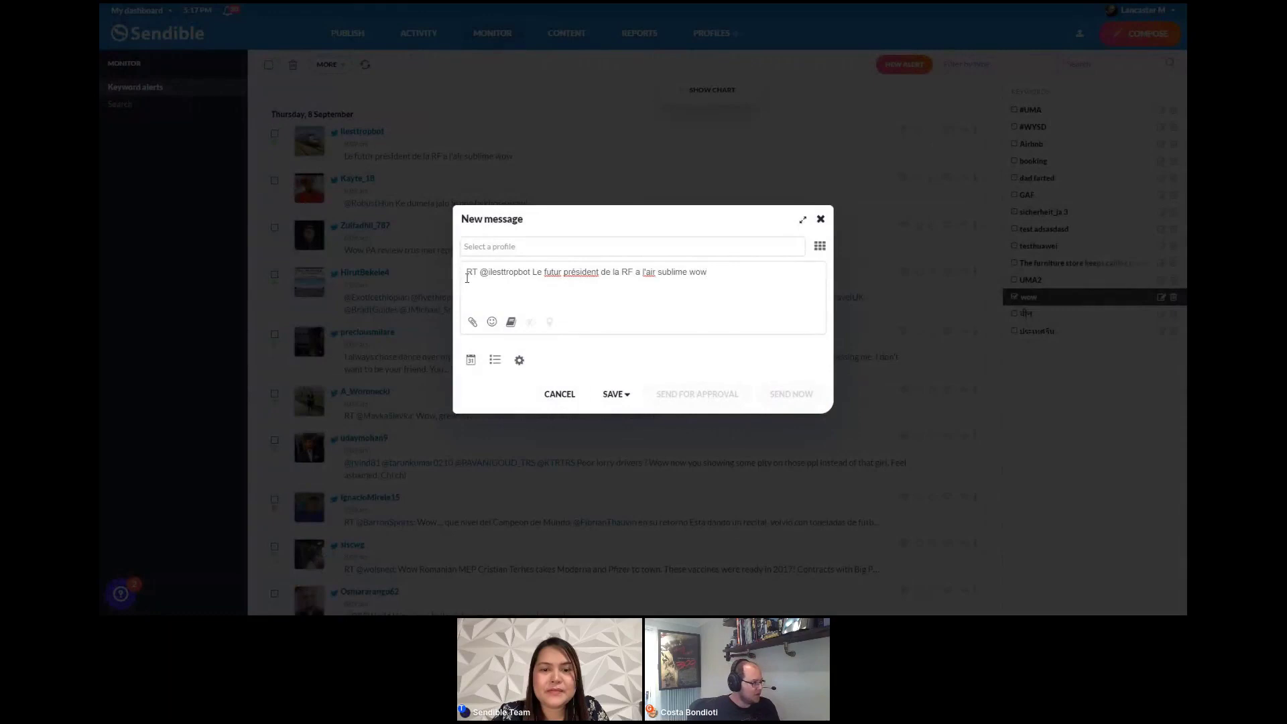
{"action": "left_click", "coordinate": [520, 245]}
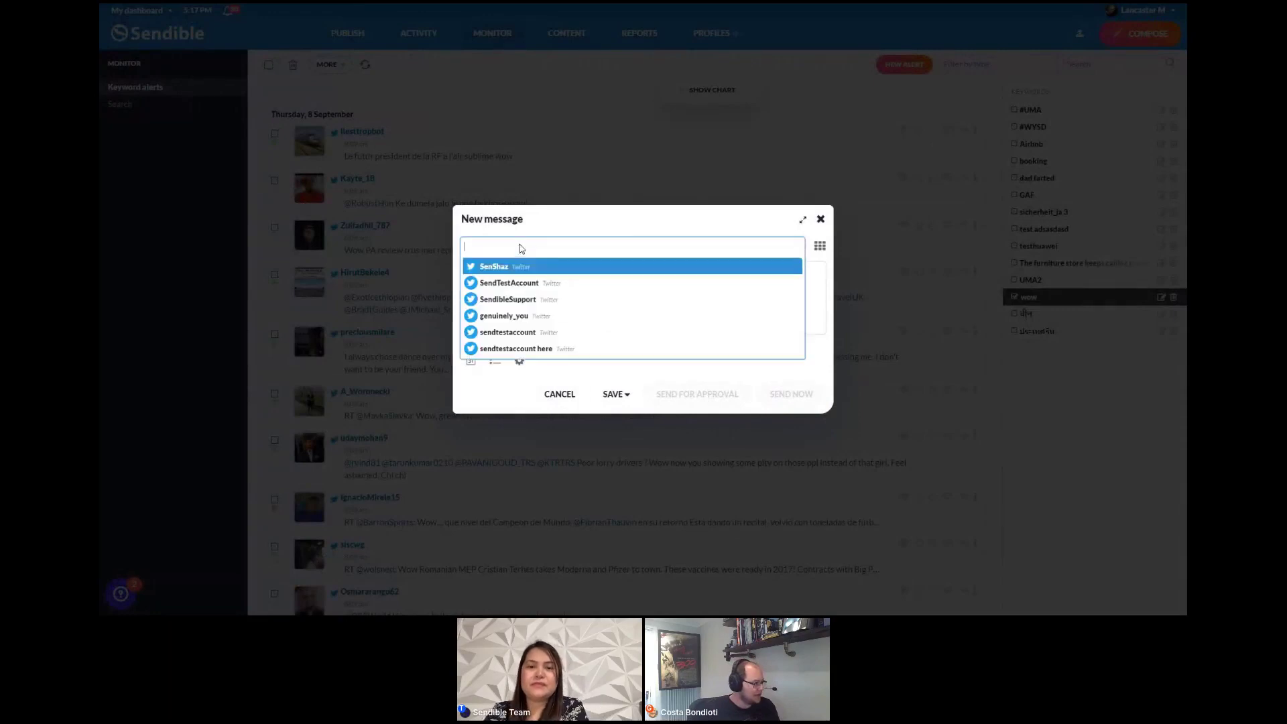
{"action": "left_click", "coordinate": [553, 322]}
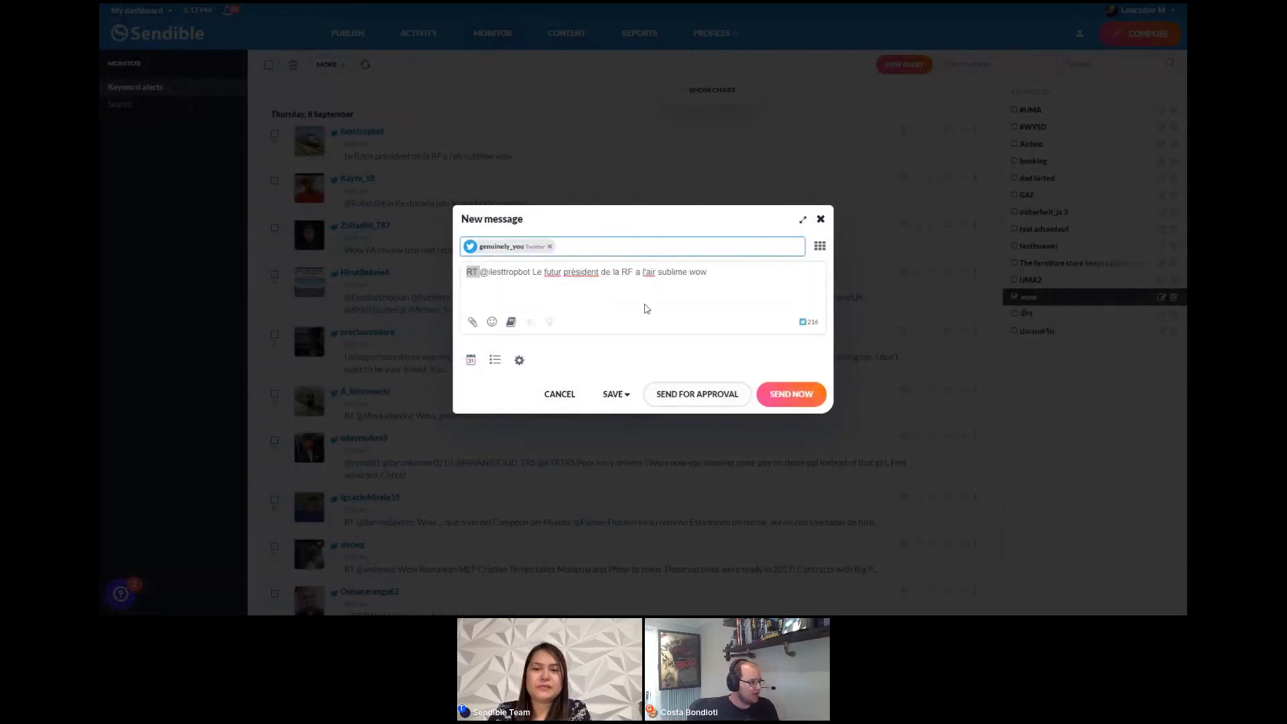
{"action": "left_click", "coordinate": [623, 329]}
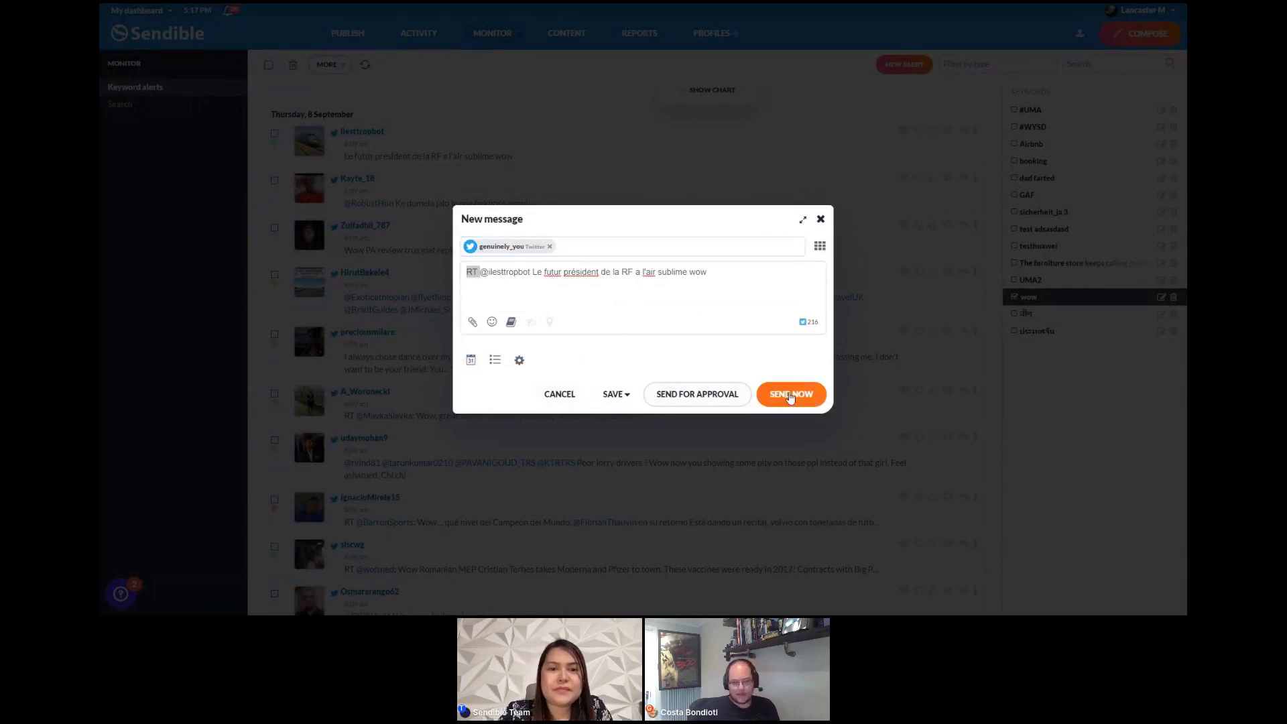
Try to add the repost to the smart queue NEW QUEUE 1 using the genuinely_you profile.
{"action": "left_click", "coordinate": [496, 363]}
{"action": "left_click", "coordinate": [584, 360]}
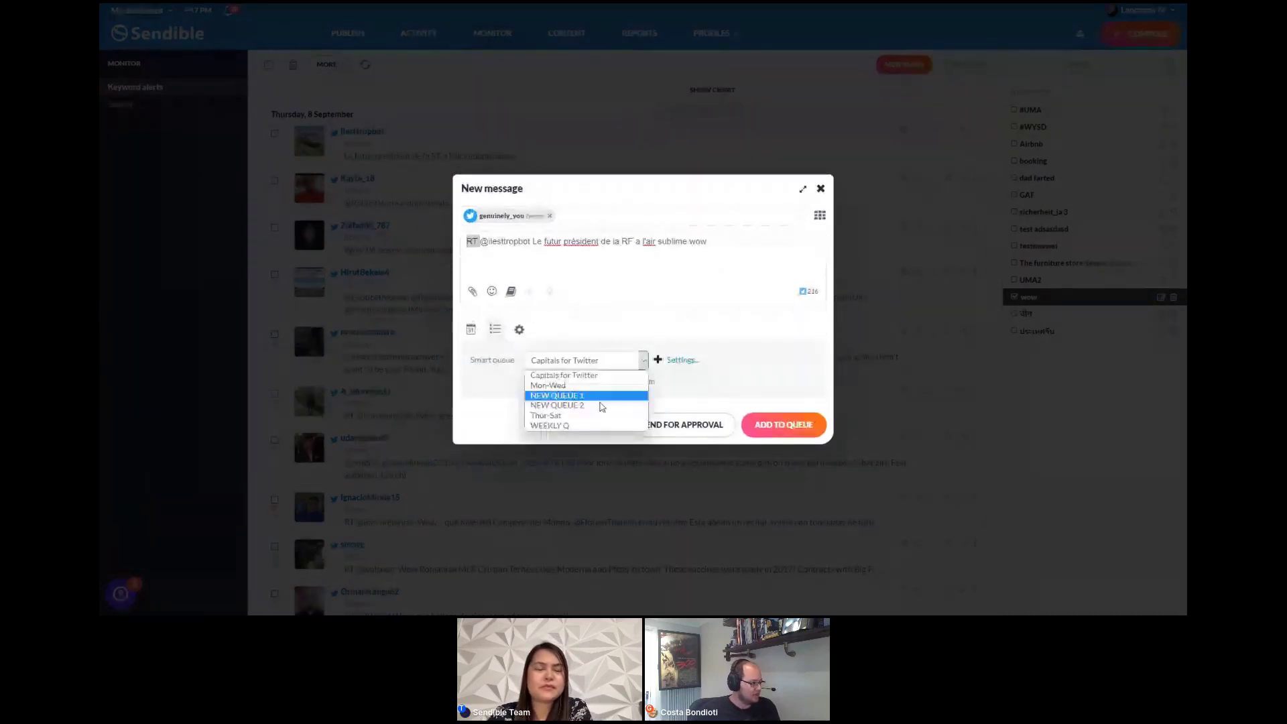
{"action": "left_click", "coordinate": [598, 403]}
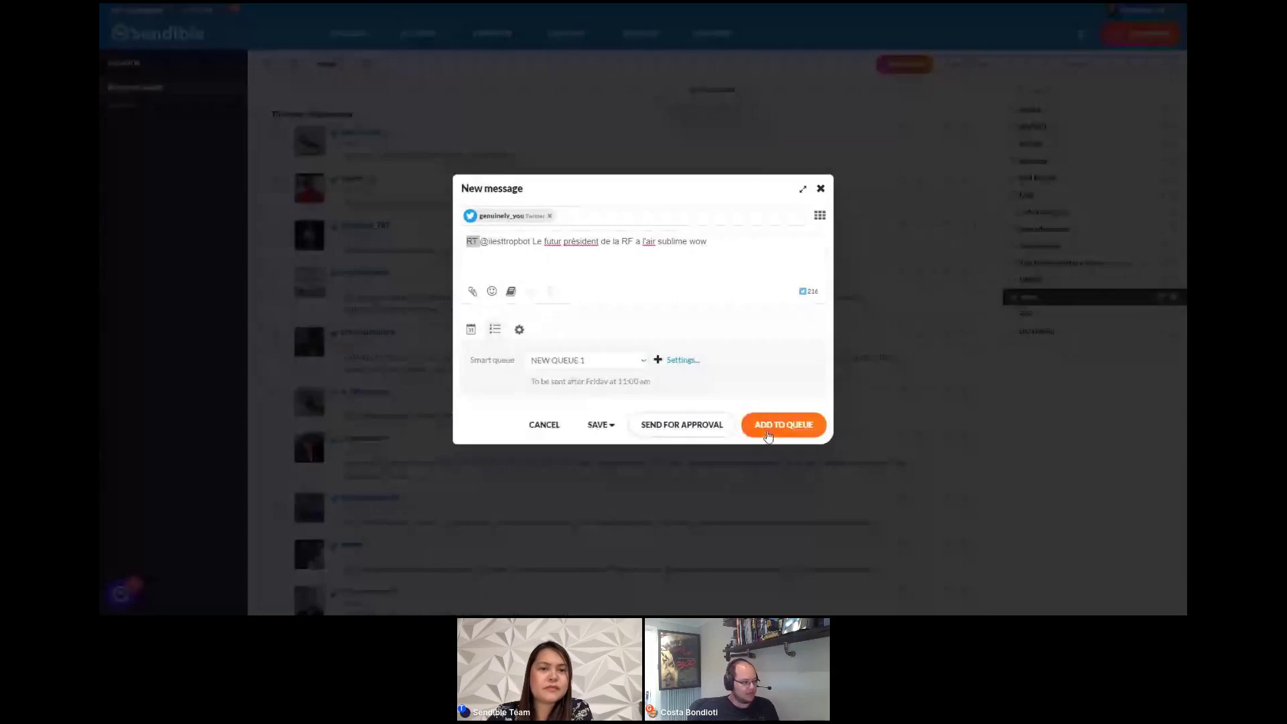
{"action": "left_click", "coordinate": [767, 434]}
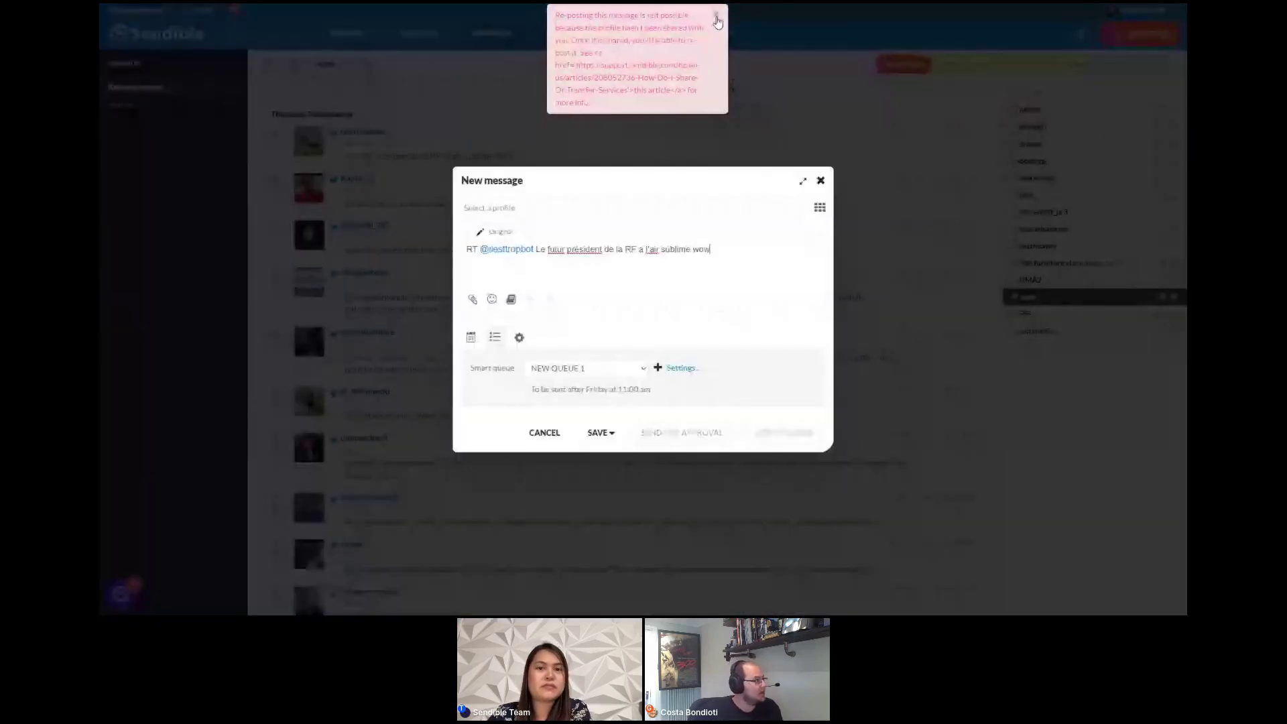
{"action": "left_click", "coordinate": [715, 16]}
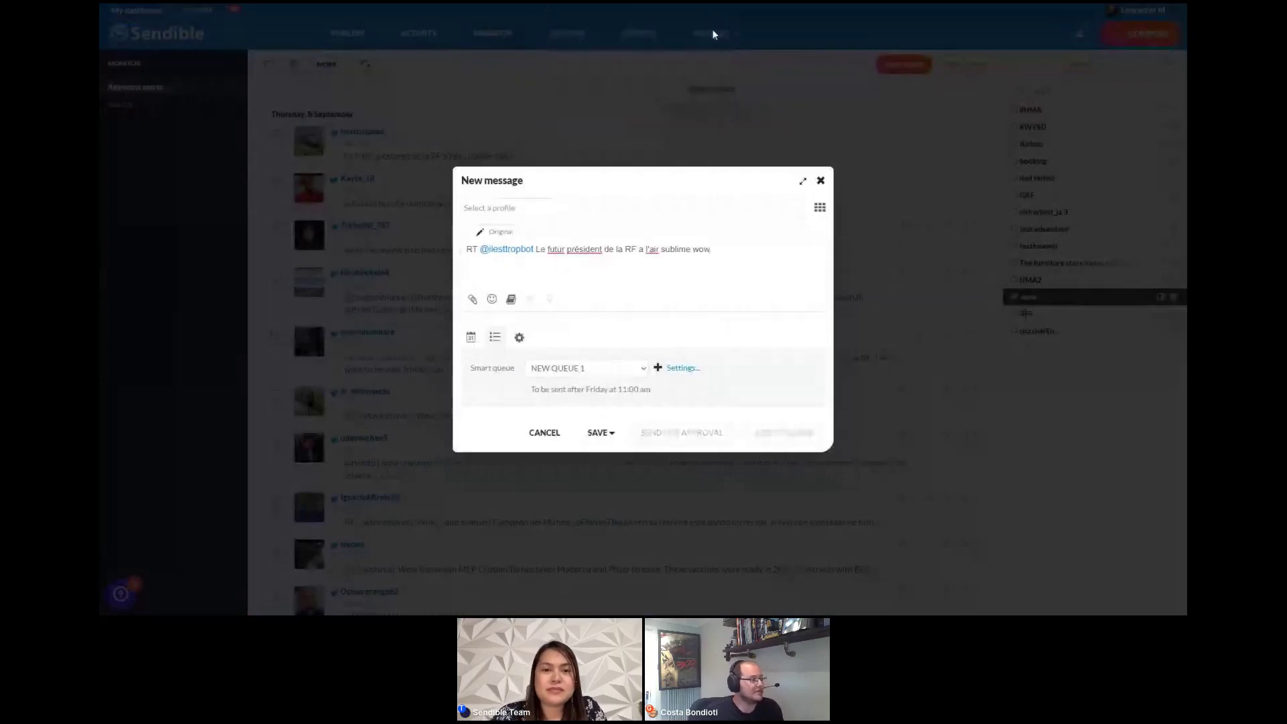
Choose the sendtestaccount Twitter profile for the repost and add the message to NEW QUEUE 1.
{"action": "left_click", "coordinate": [627, 200]}
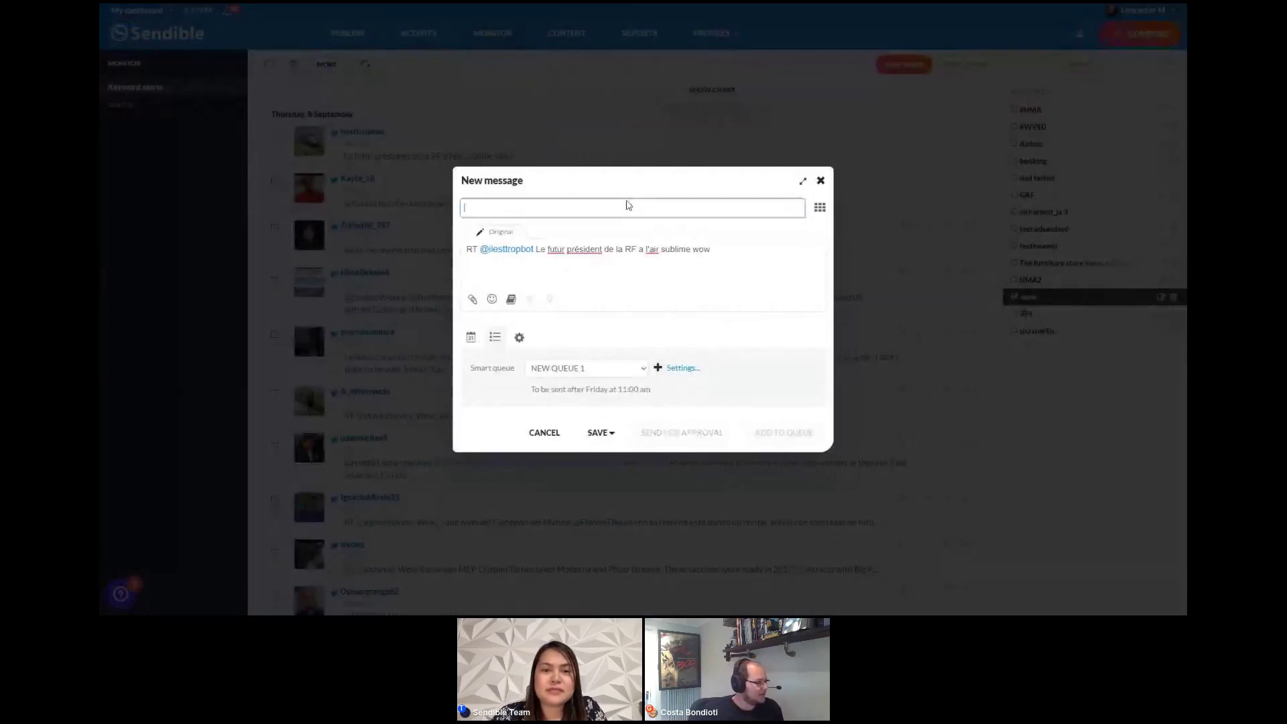
{"action": "scroll", "coordinate": [575, 292], "scroll_direction": "down", "scroll_amount": 5}
{"action": "scroll", "coordinate": [574, 287], "scroll_direction": "down", "scroll_amount": 8}
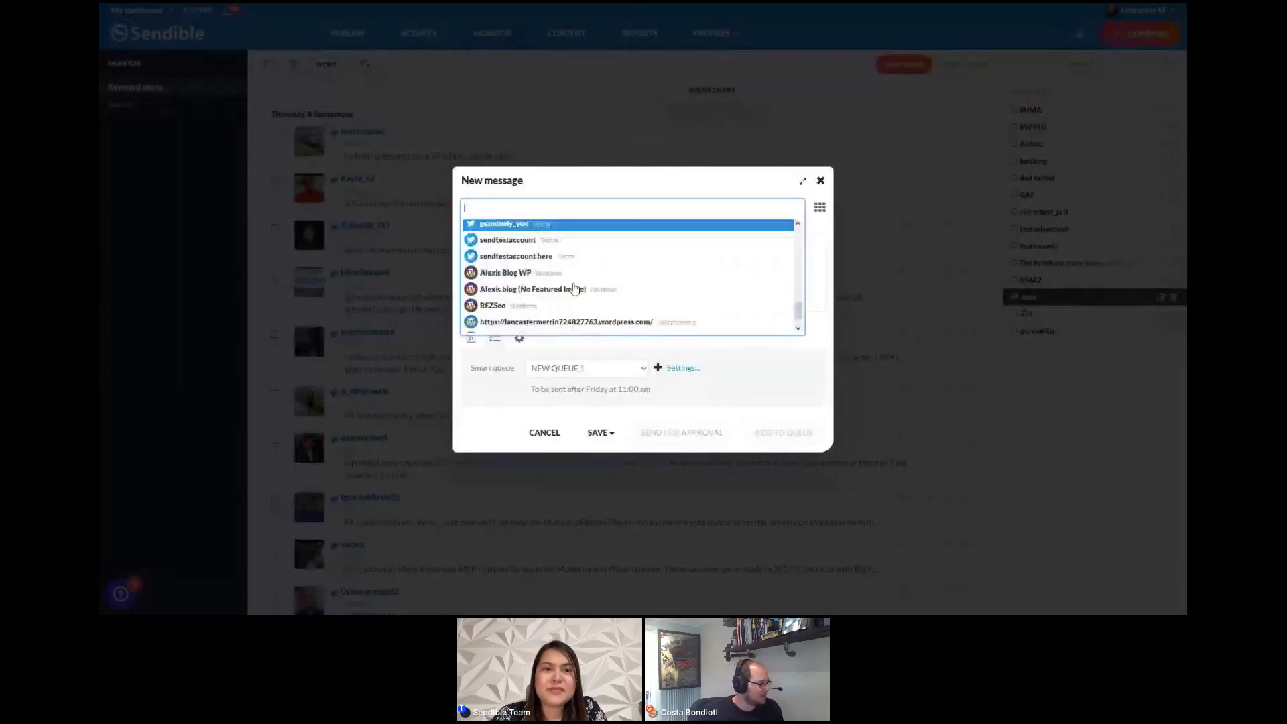
{"action": "scroll", "coordinate": [552, 290], "scroll_direction": "down", "scroll_amount": 5}
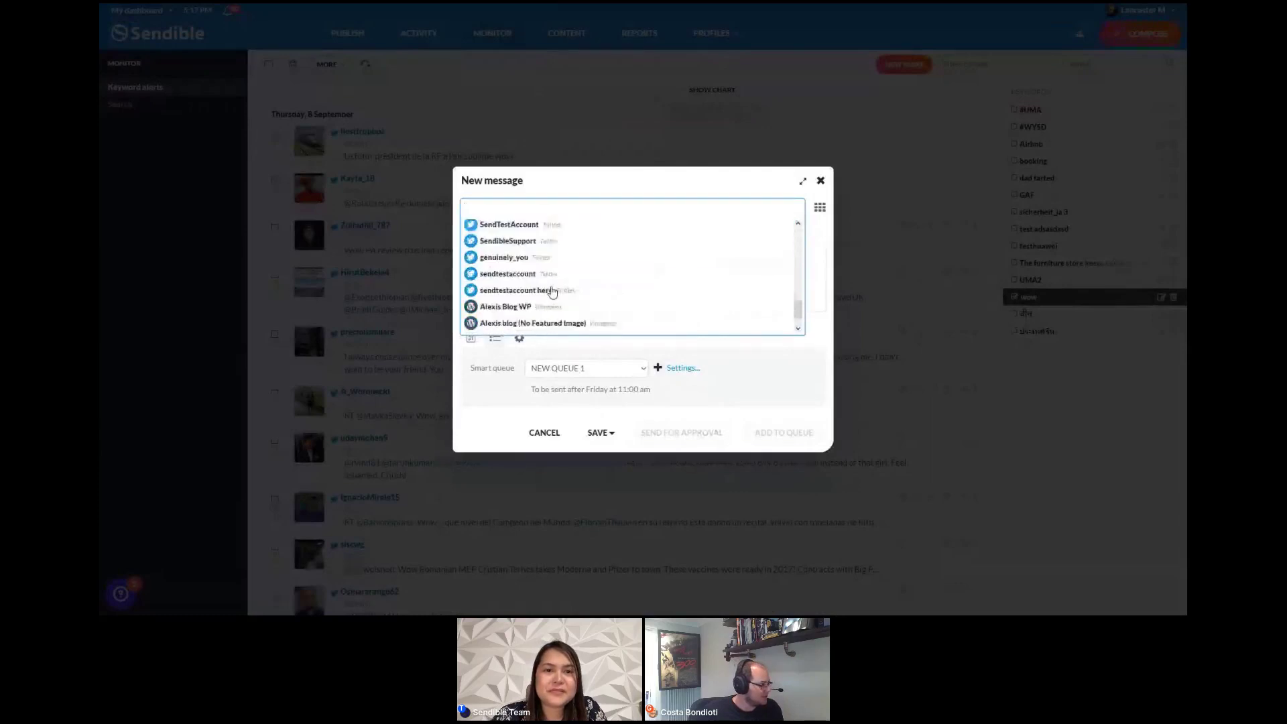
{"action": "left_click", "coordinate": [548, 290]}
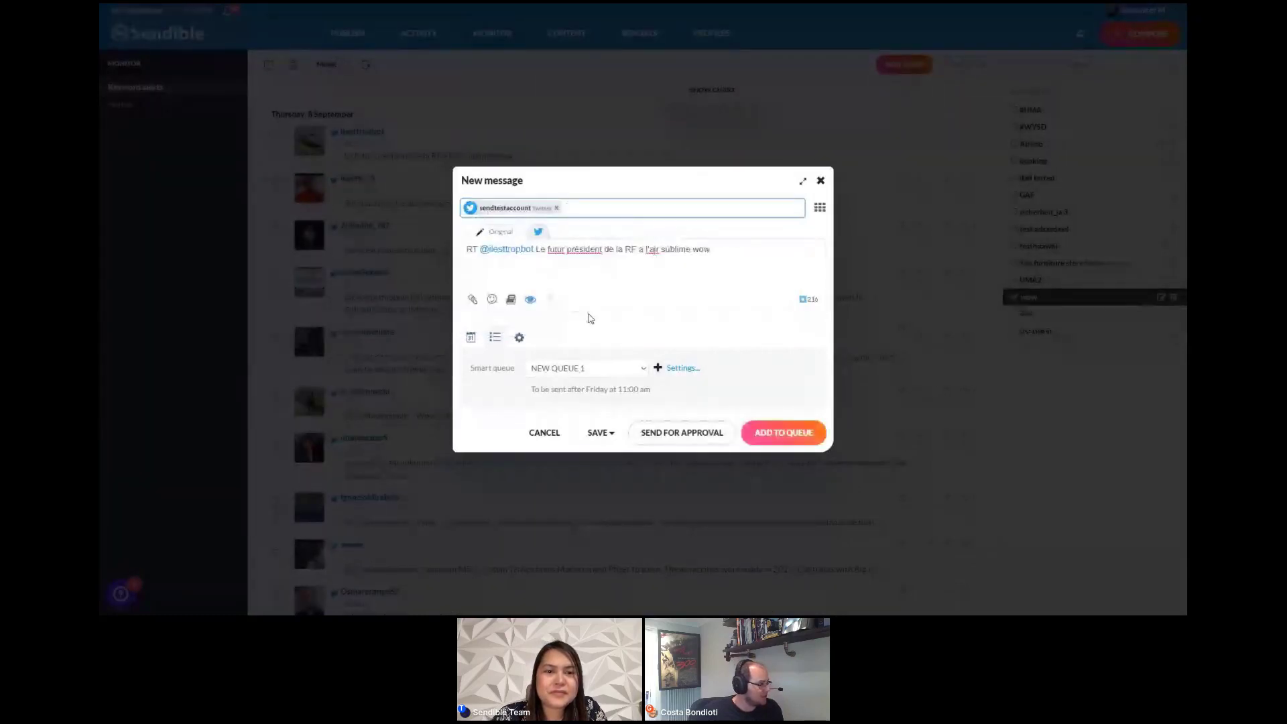
{"action": "left_click", "coordinate": [802, 440]}
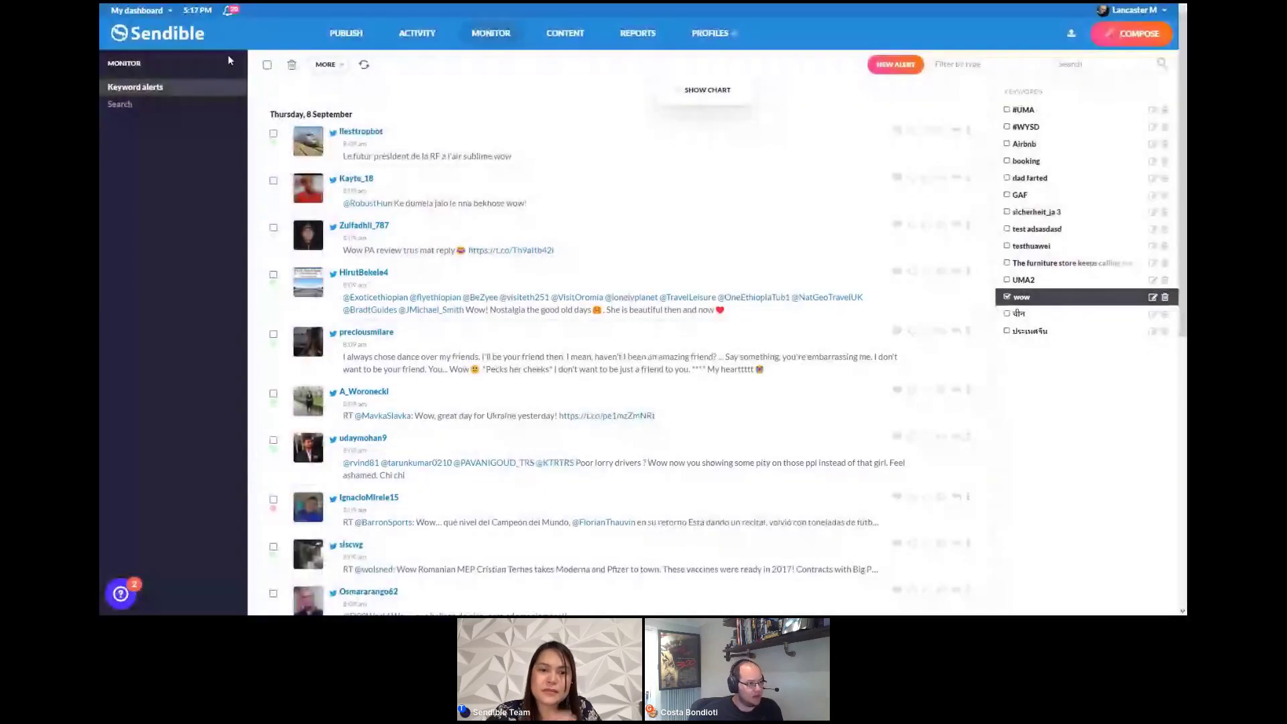
Open NEW QUEUE 1 in the publishing queues and delete the queued repost from it.
{"action": "left_click", "coordinate": [706, 88]}
{"action": "left_click", "coordinate": [1083, 142]}
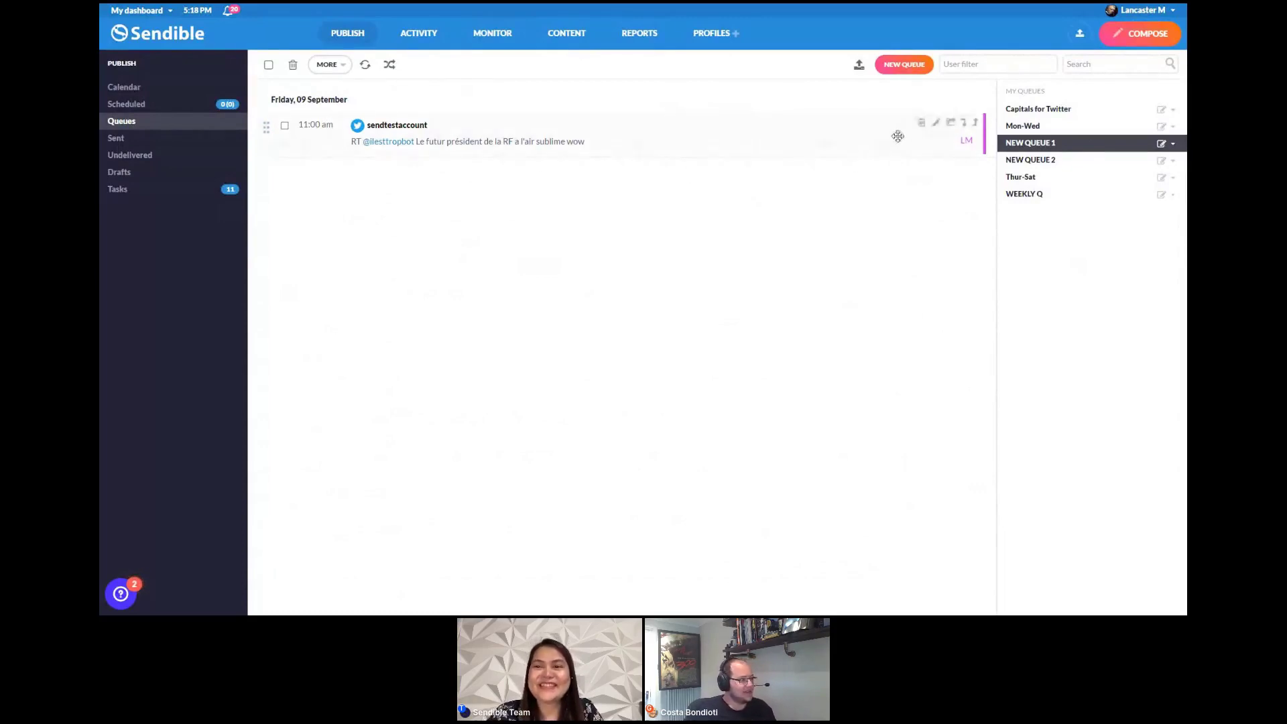
{"action": "left_click", "coordinate": [922, 122]}
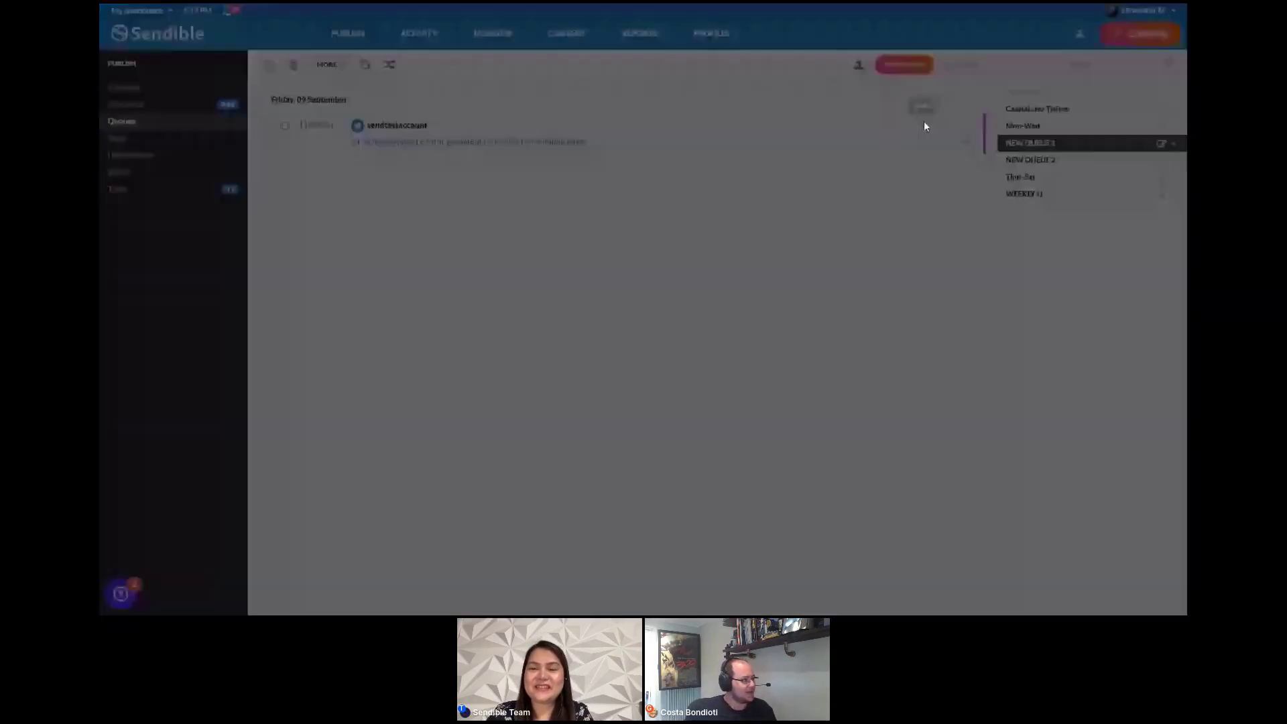
{"action": "left_click", "coordinate": [782, 150]}
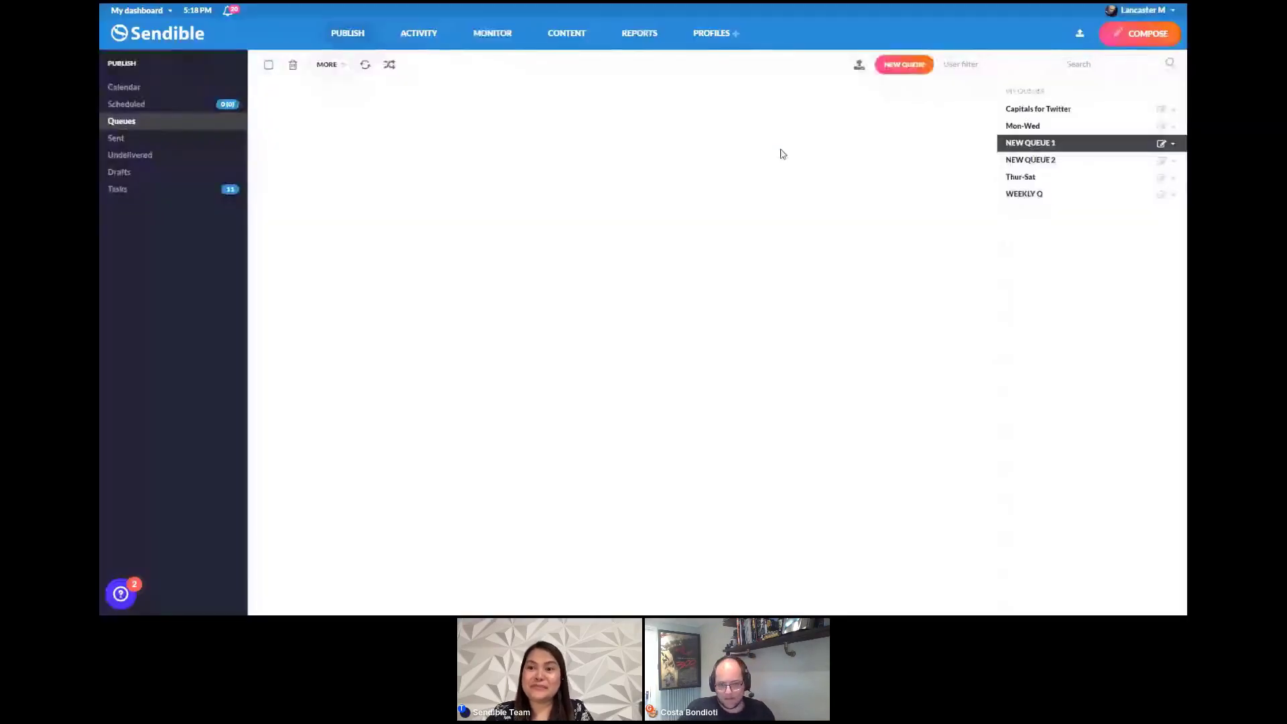
Look at the bulk message composer for NEW QUEUE 1 and close it without importing anything.
{"action": "mouse_move", "coordinate": [601, 49]}
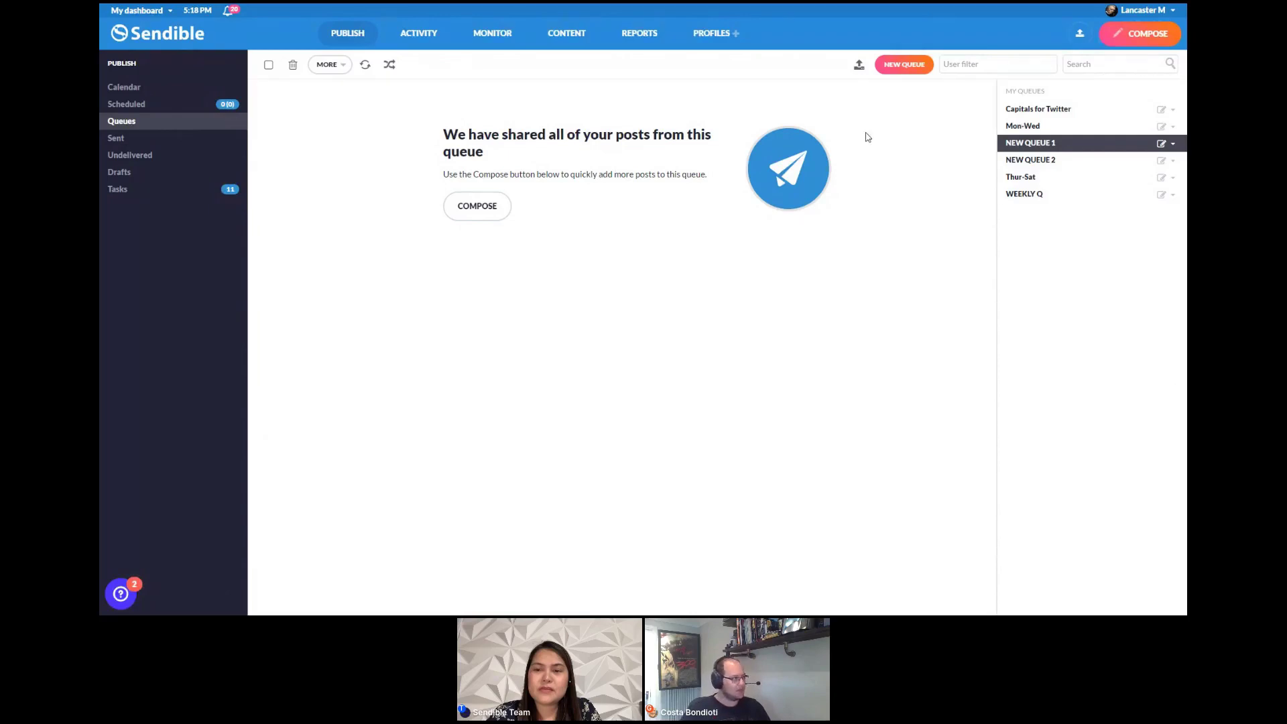
{"action": "left_click", "coordinate": [861, 64]}
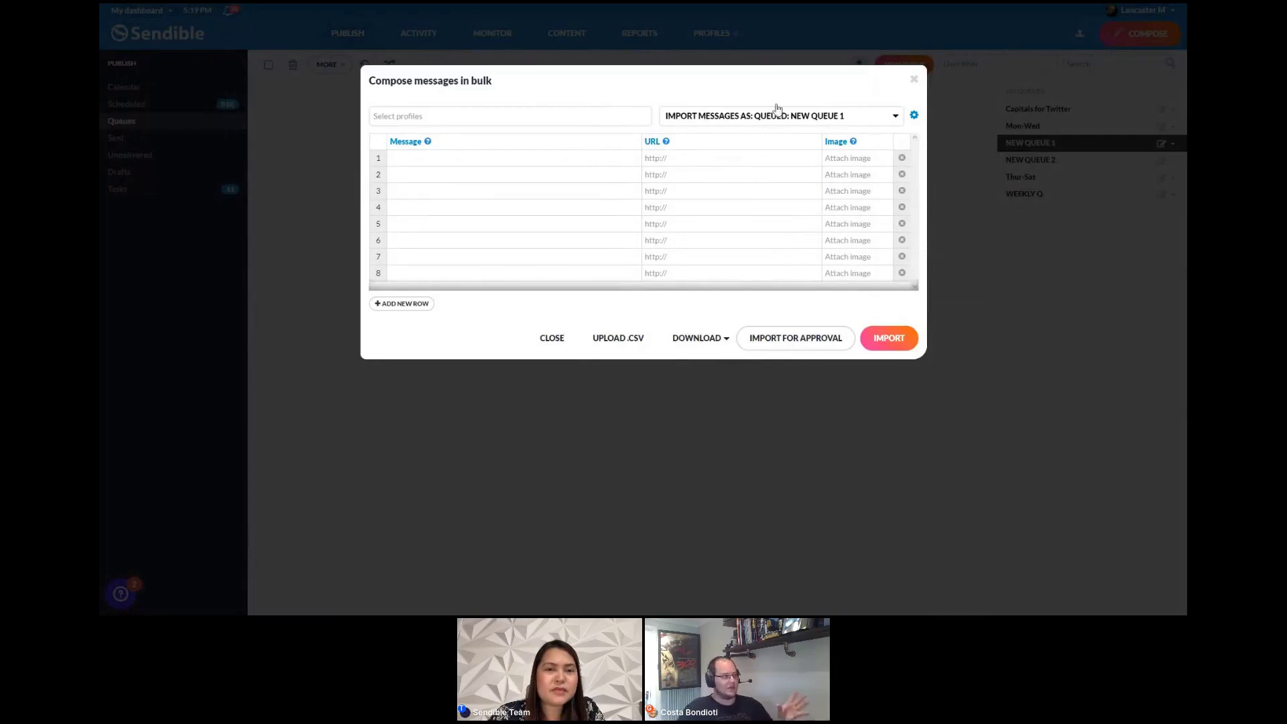
{"action": "left_click", "coordinate": [913, 79]}
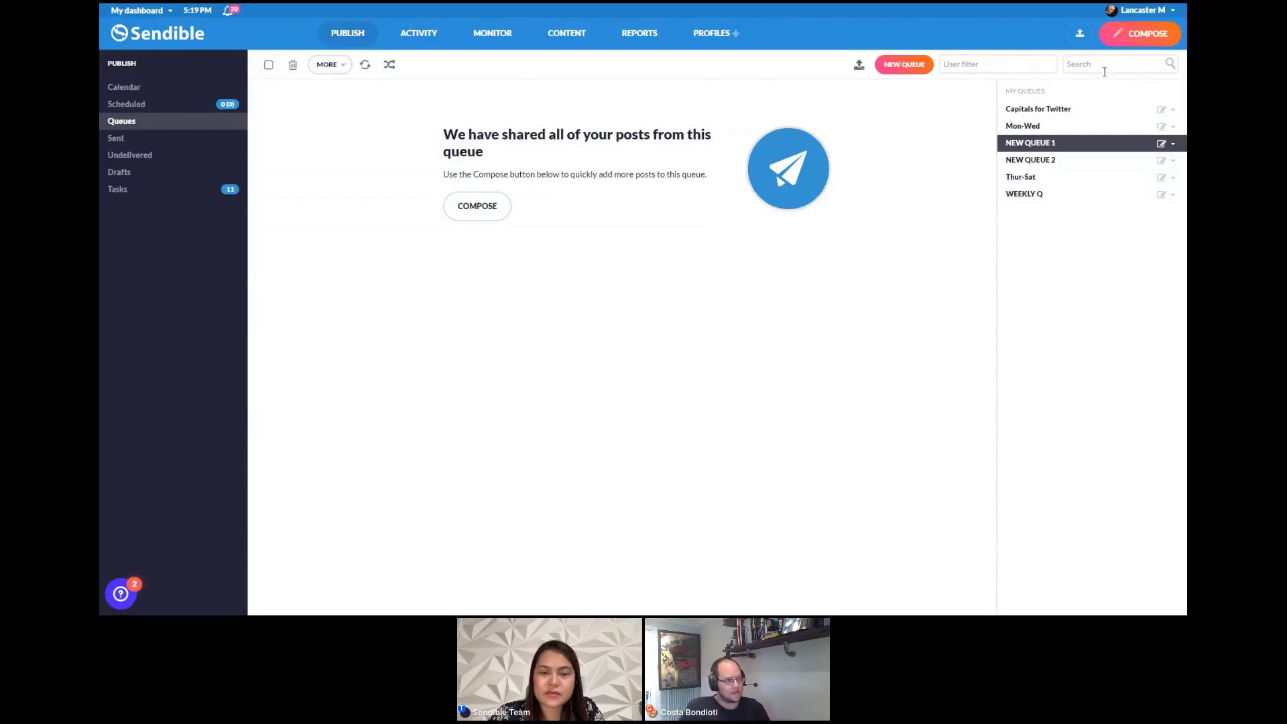
Switch on message recycling in the settings of NEW QUEUE 1 and cancel the changes.
{"action": "left_click", "coordinate": [1162, 144]}
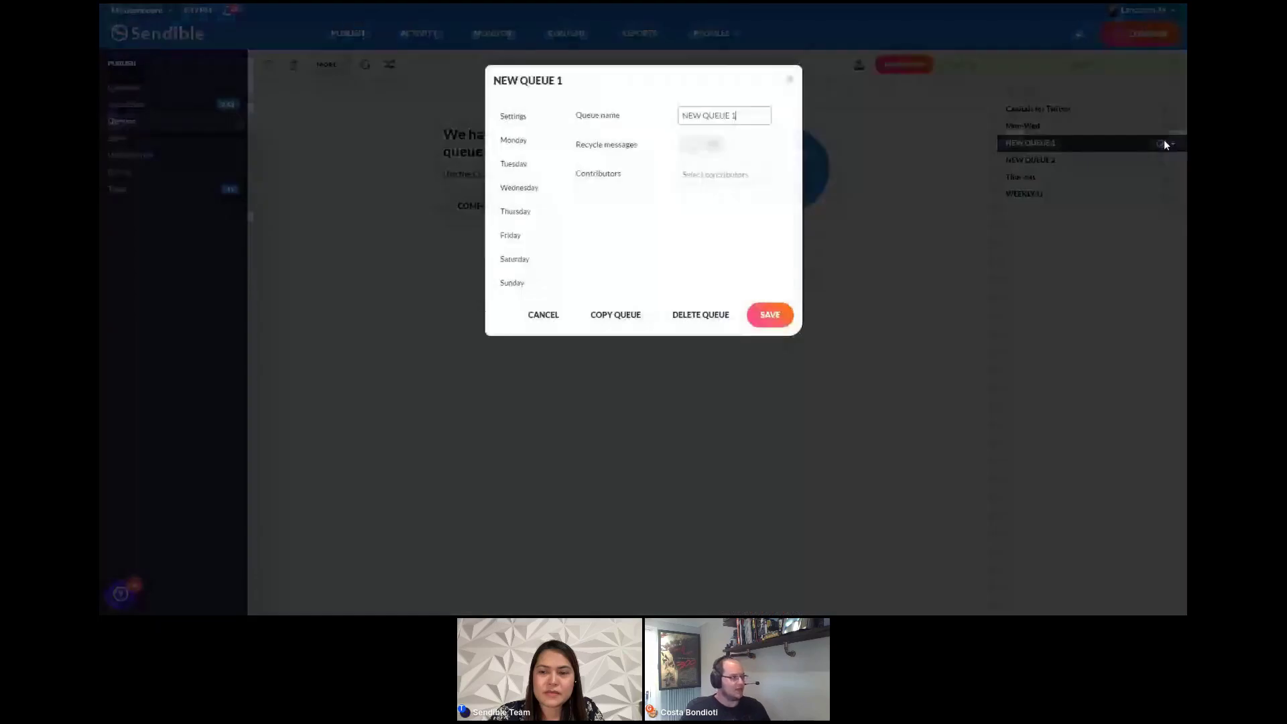
{"action": "left_click", "coordinate": [692, 146]}
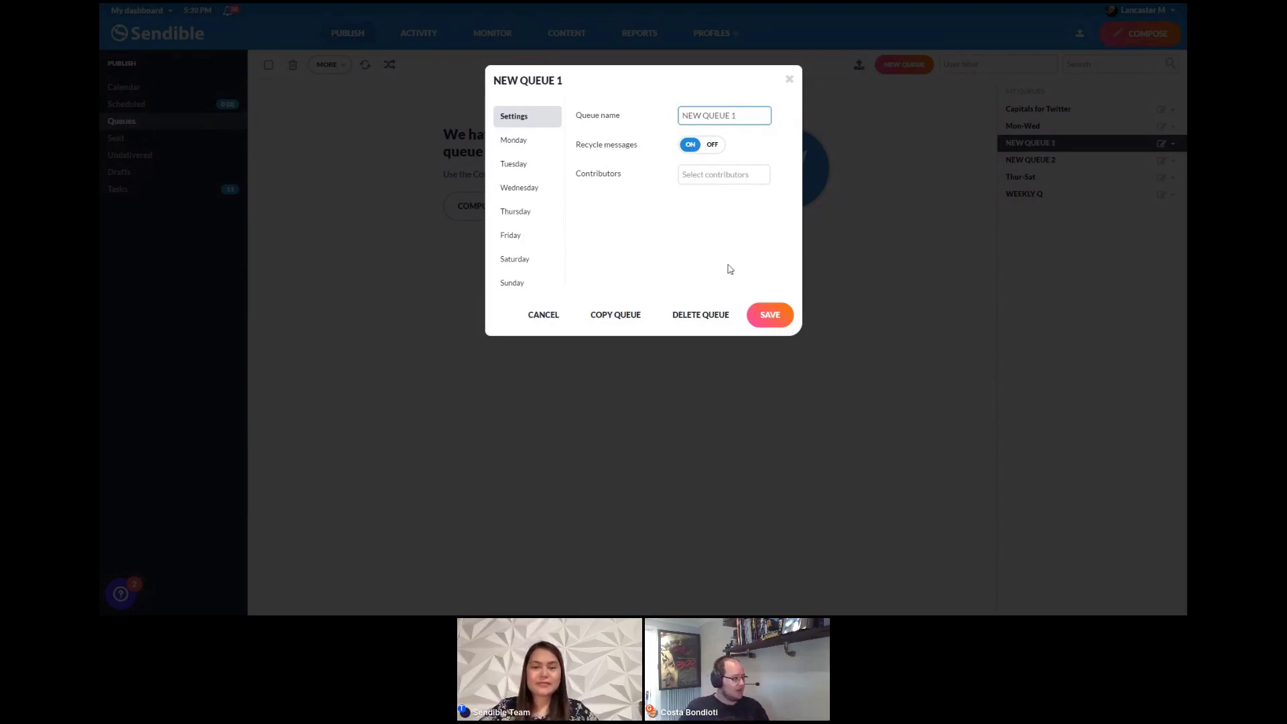
{"action": "left_click", "coordinate": [539, 317]}
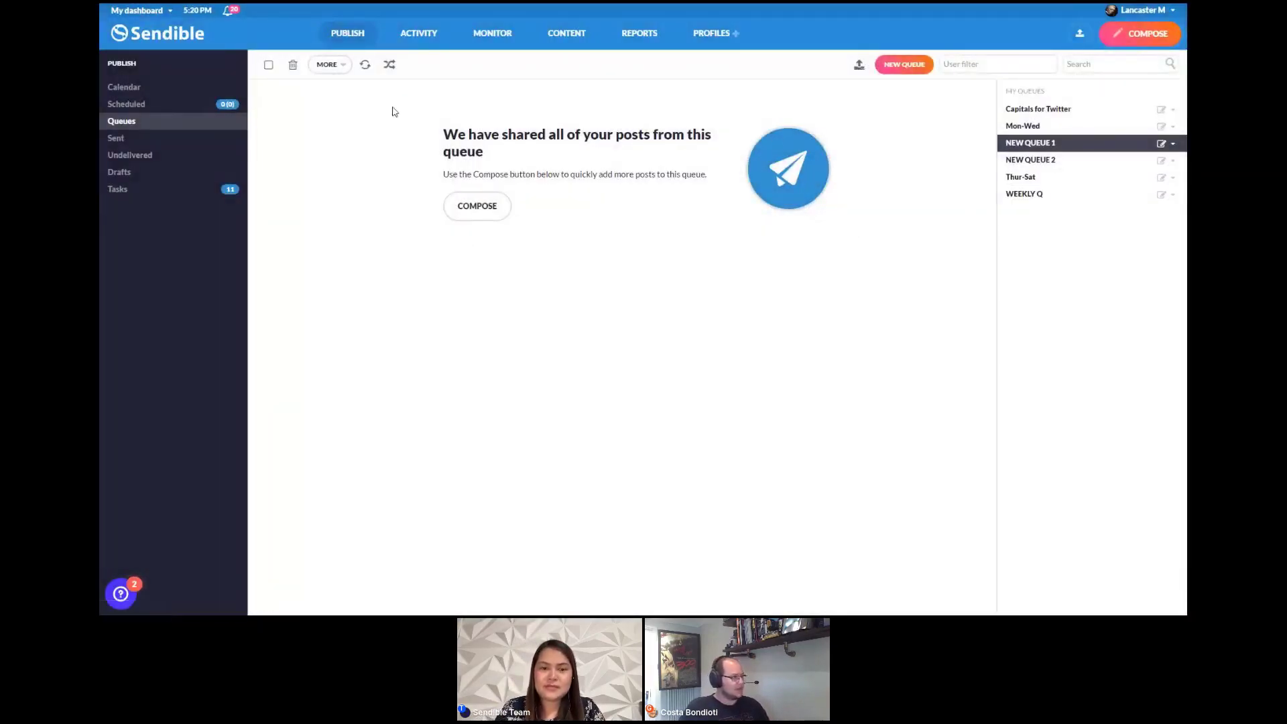
Randomly shuffle the messages in the Mon-Wed queue, select all of them and shuffle again.
{"action": "left_click", "coordinate": [1061, 112]}
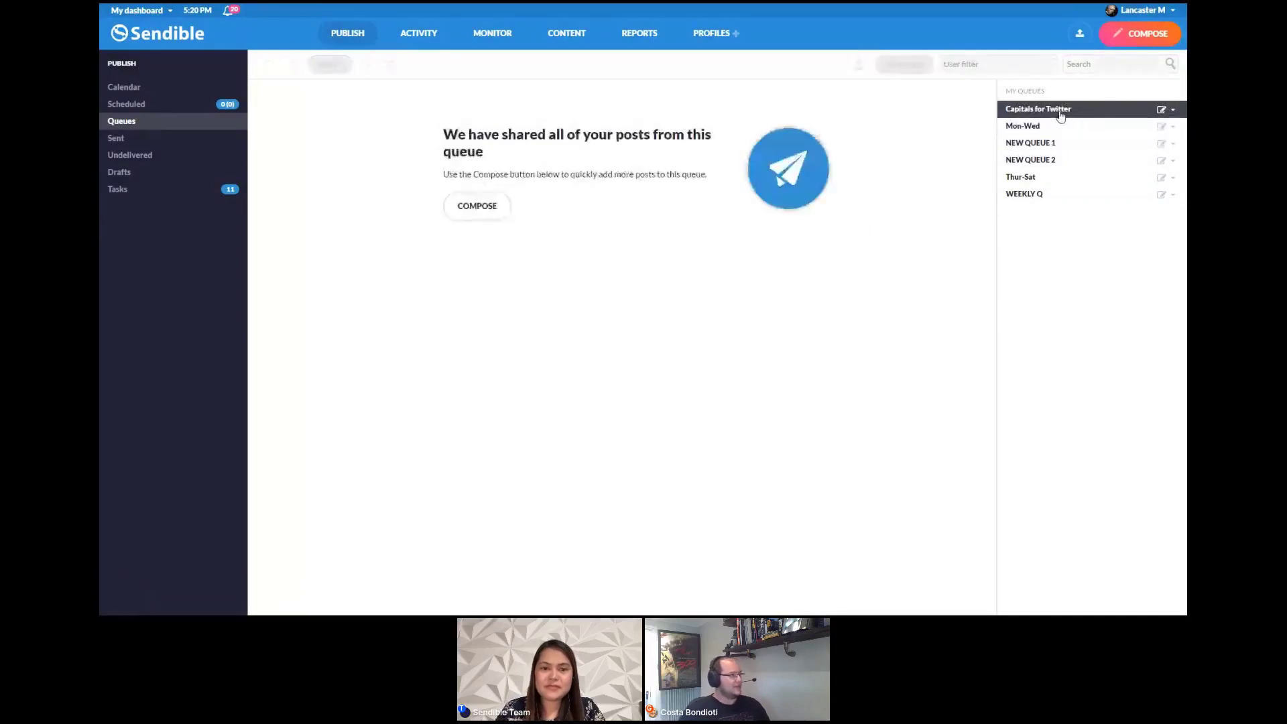
{"action": "left_click", "coordinate": [1044, 127]}
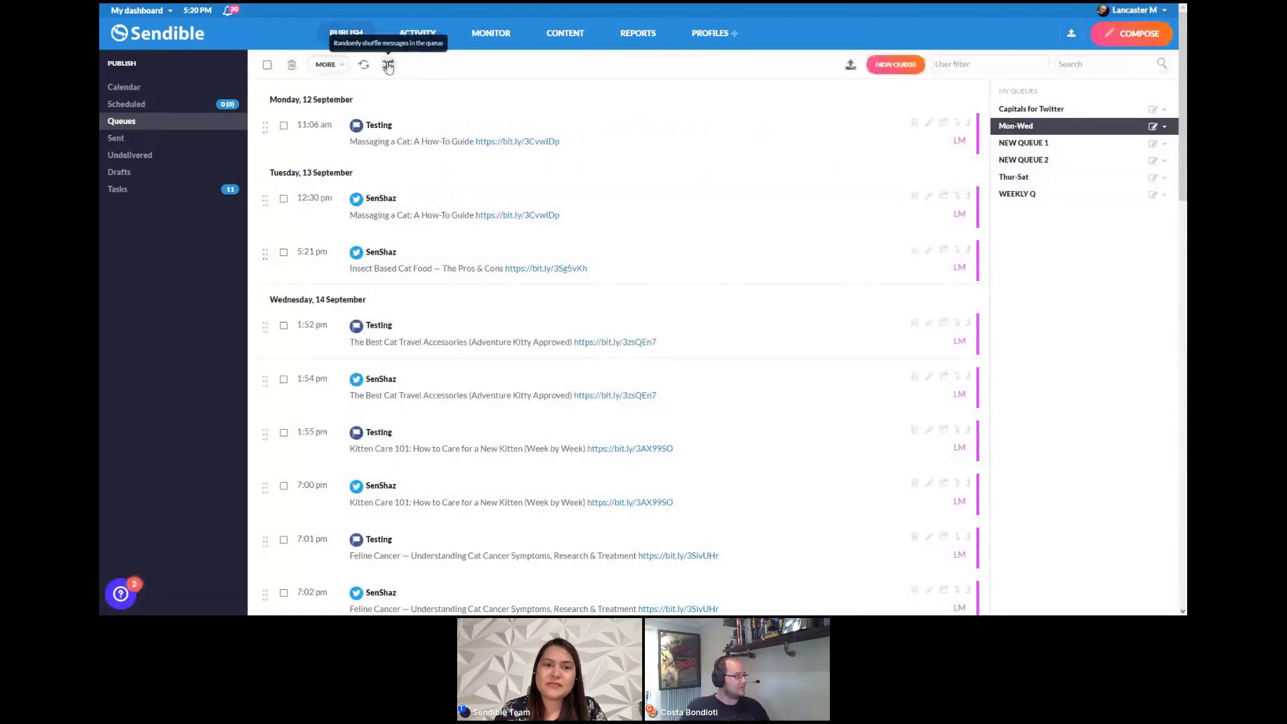
{"action": "left_click", "coordinate": [388, 65]}
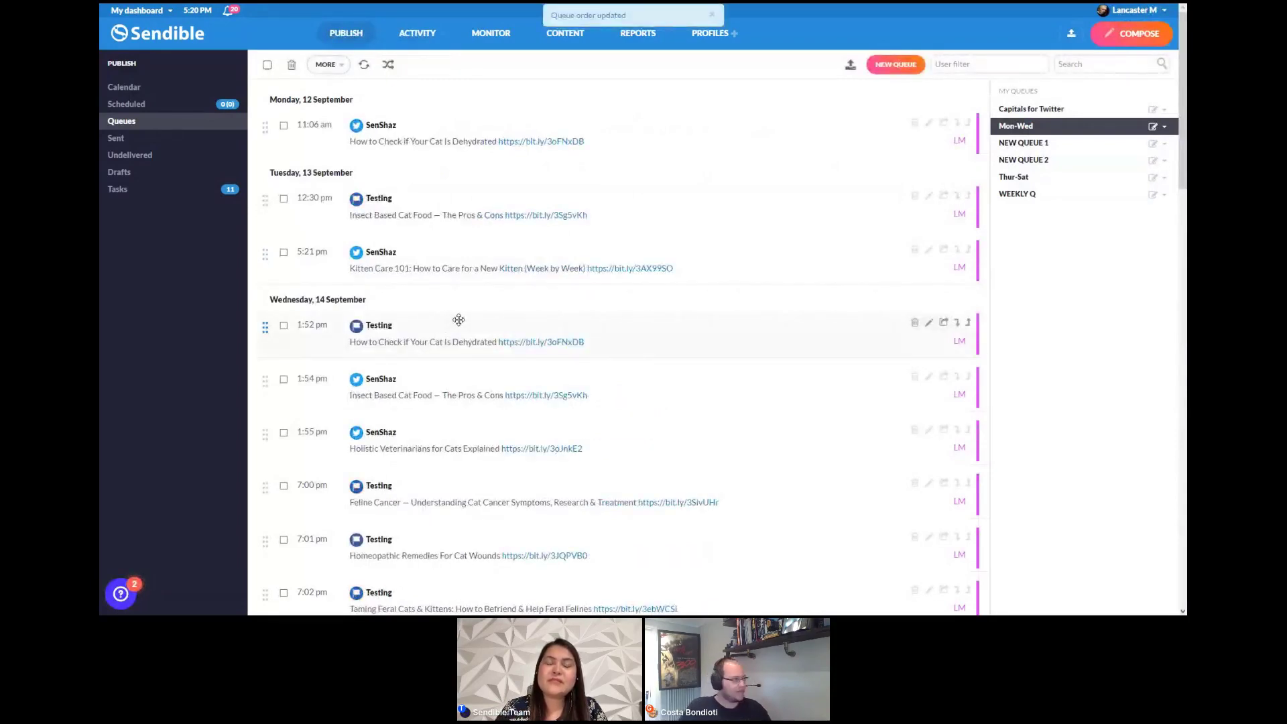
{"action": "left_click", "coordinate": [268, 66]}
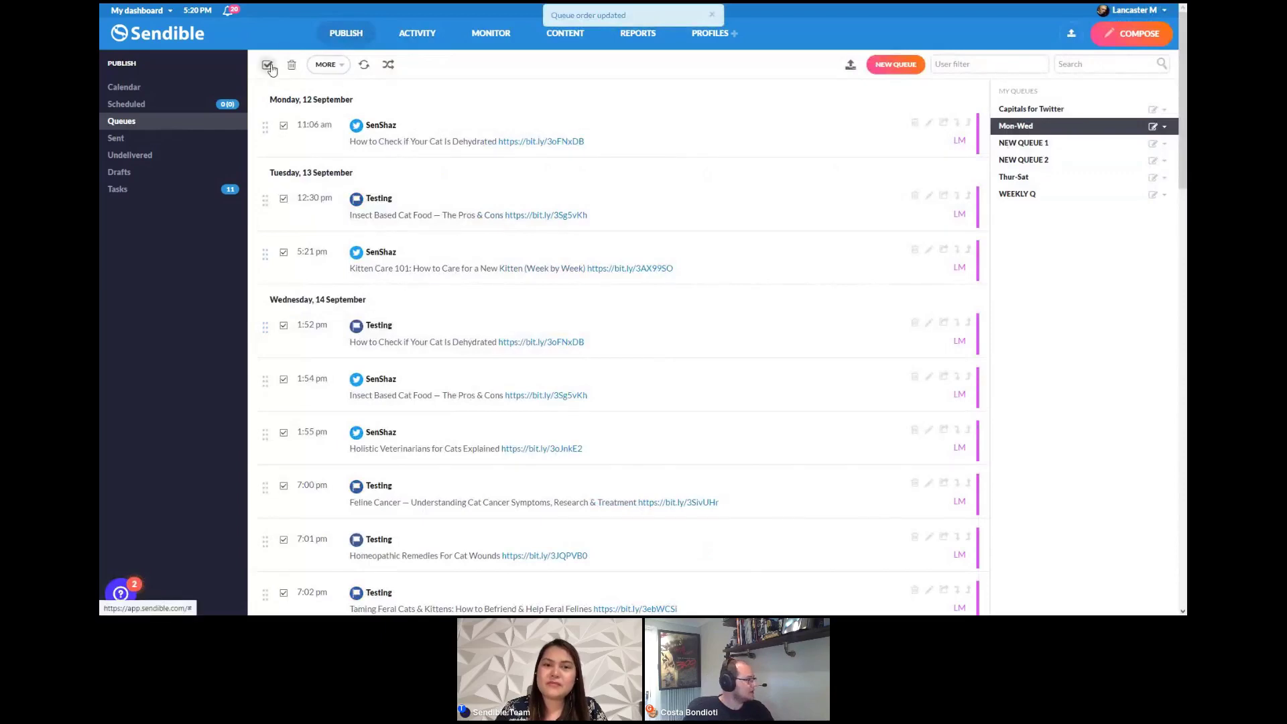
{"action": "left_click", "coordinate": [388, 65]}
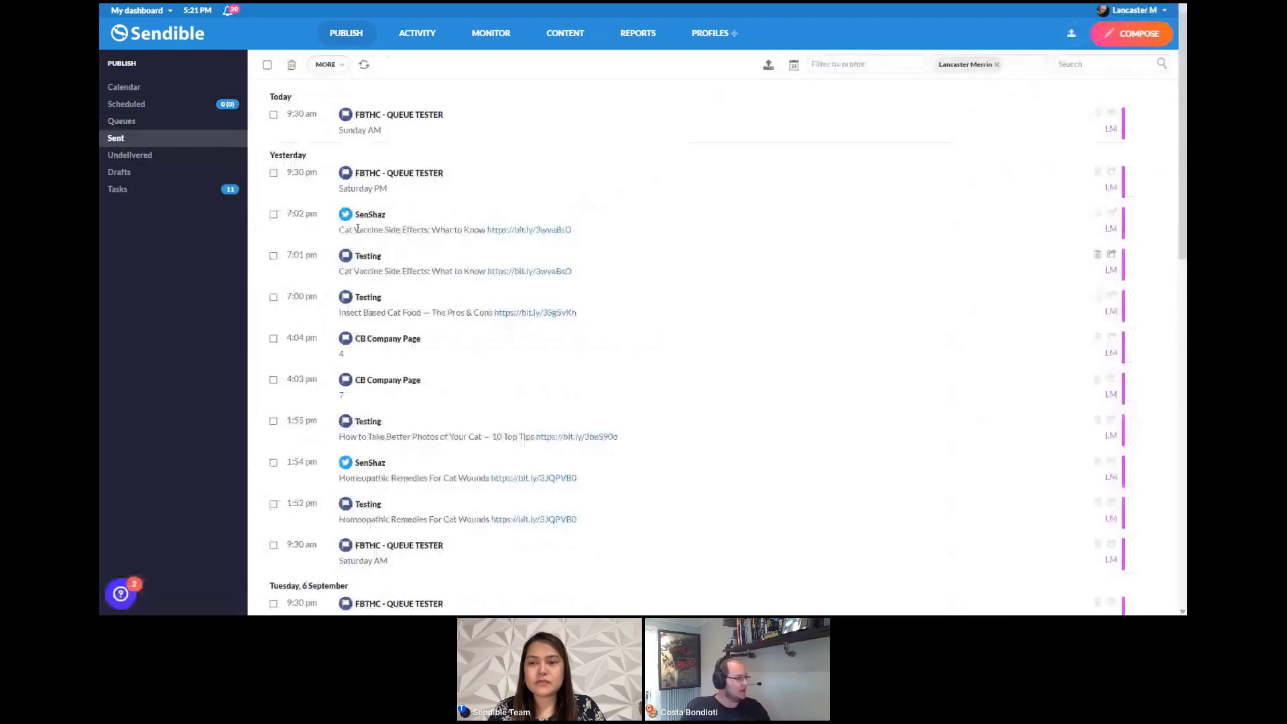
Filter the sent messages to the TestPage profile and select all the listed messages.
{"action": "left_click", "coordinate": [864, 64]}
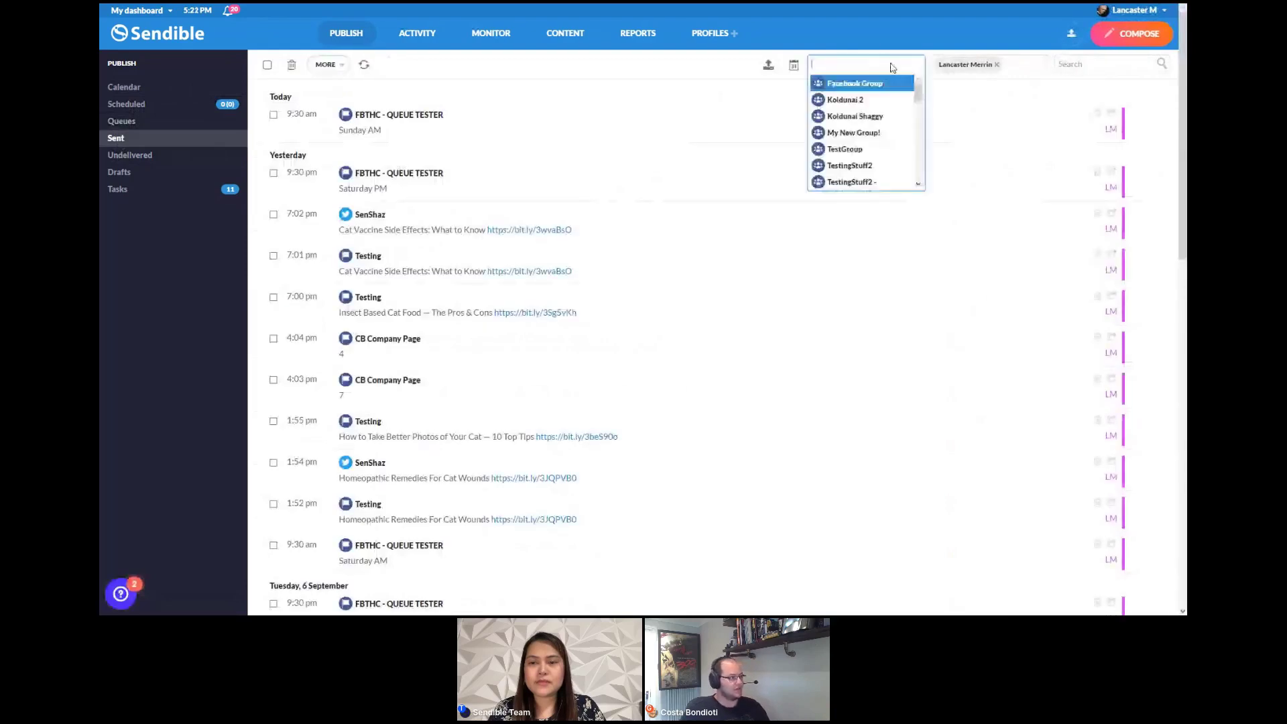
{"action": "scroll", "coordinate": [872, 142], "scroll_direction": "down", "scroll_amount": 5}
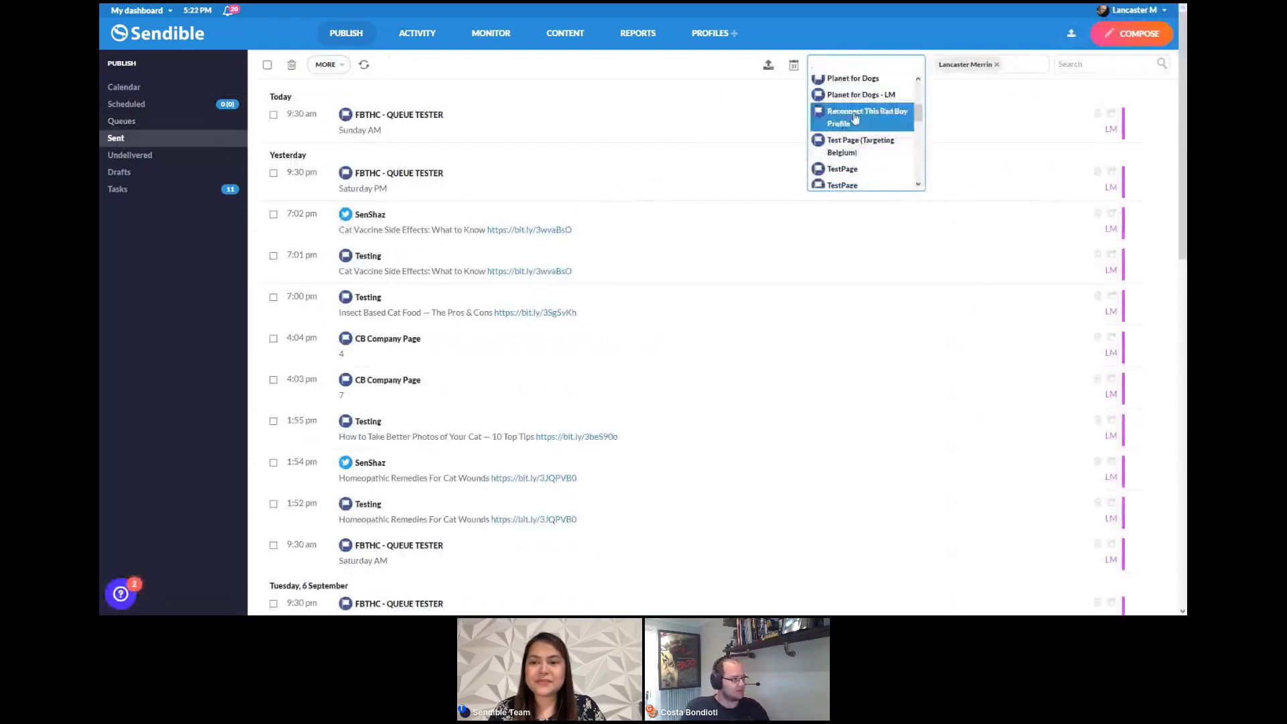
{"action": "left_click", "coordinate": [845, 171]}
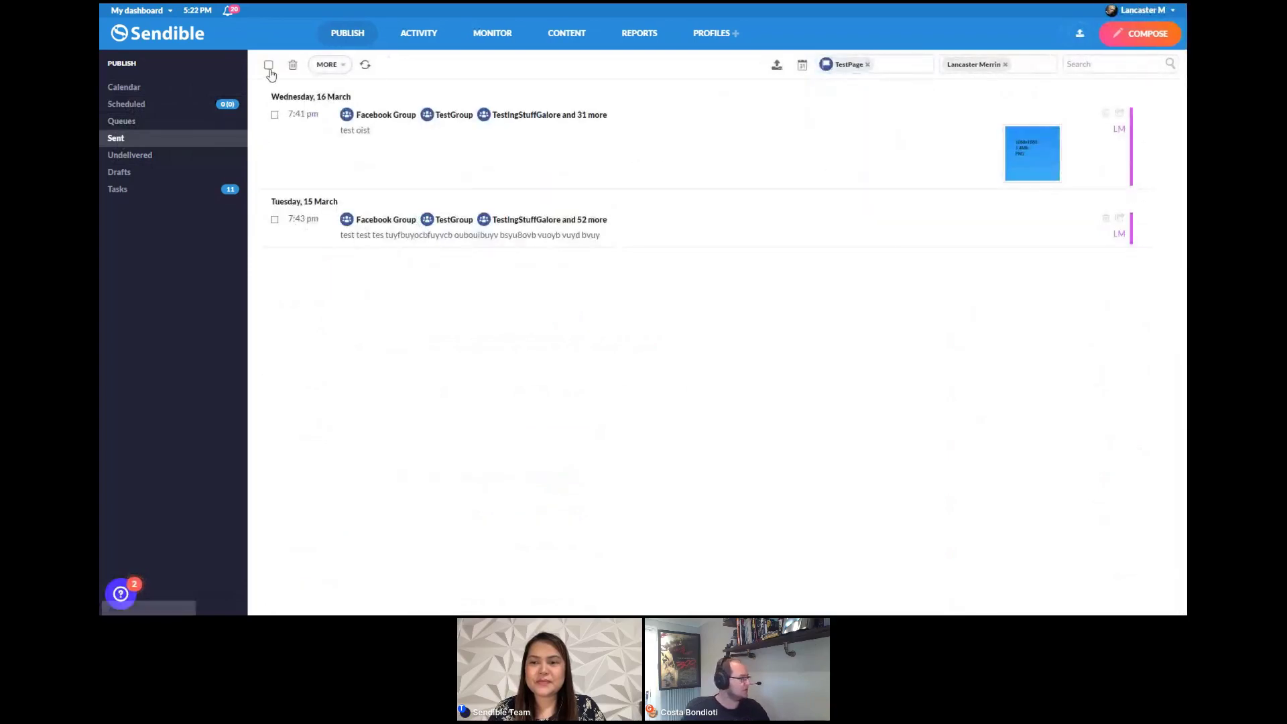
{"action": "left_click", "coordinate": [268, 65]}
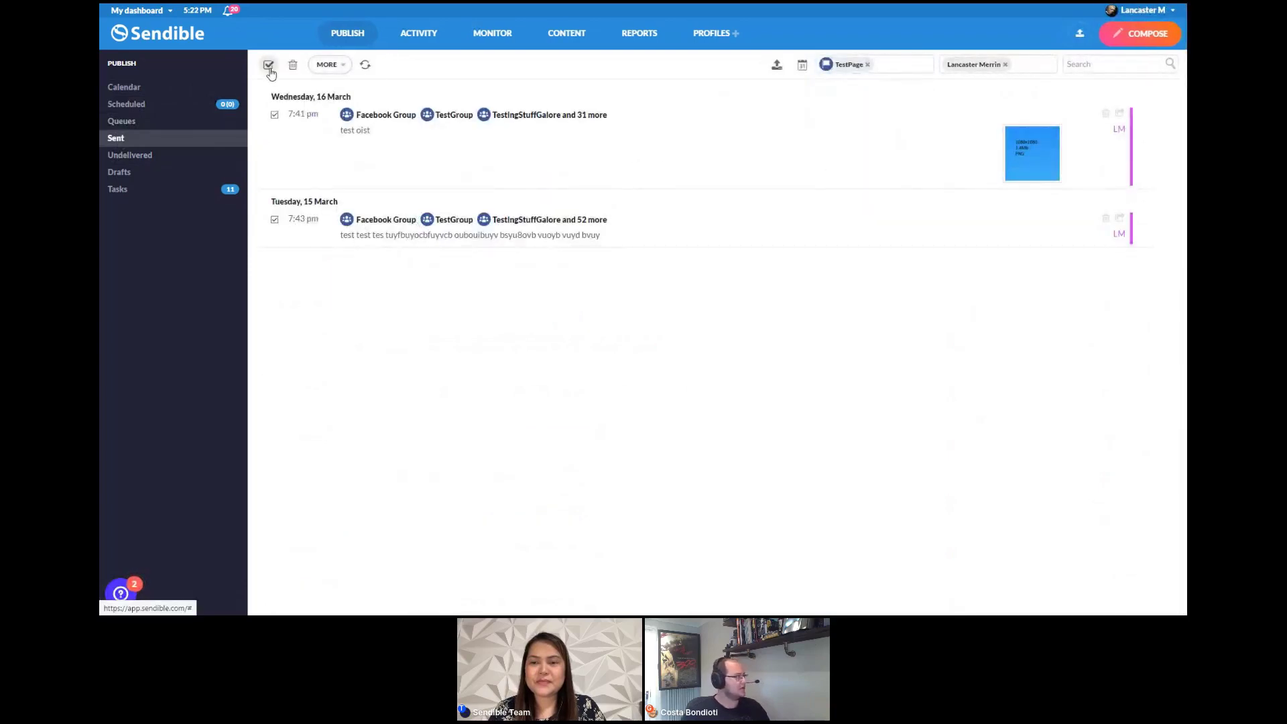
Export the selected sent messages to a CSV file named est543 in the Downloads folder.
{"action": "left_click", "coordinate": [335, 65]}
{"action": "left_click", "coordinate": [318, 97]}
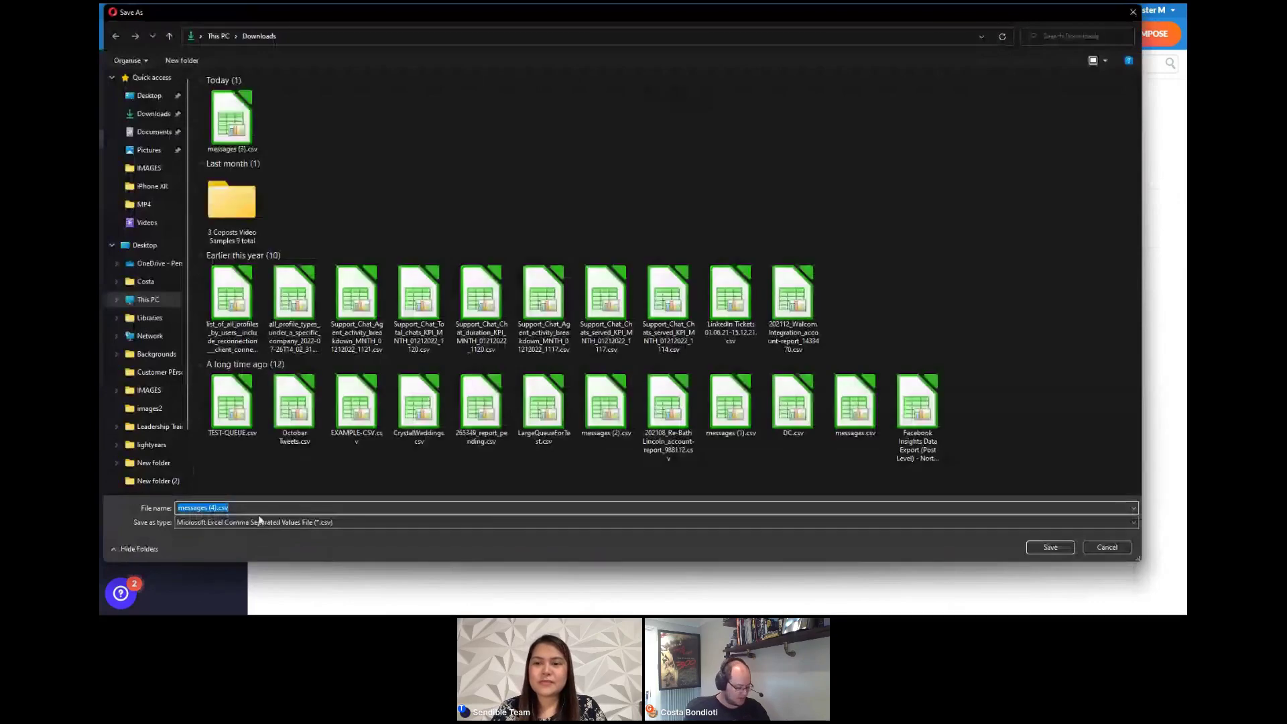
{"action": "type", "text": "est543"}
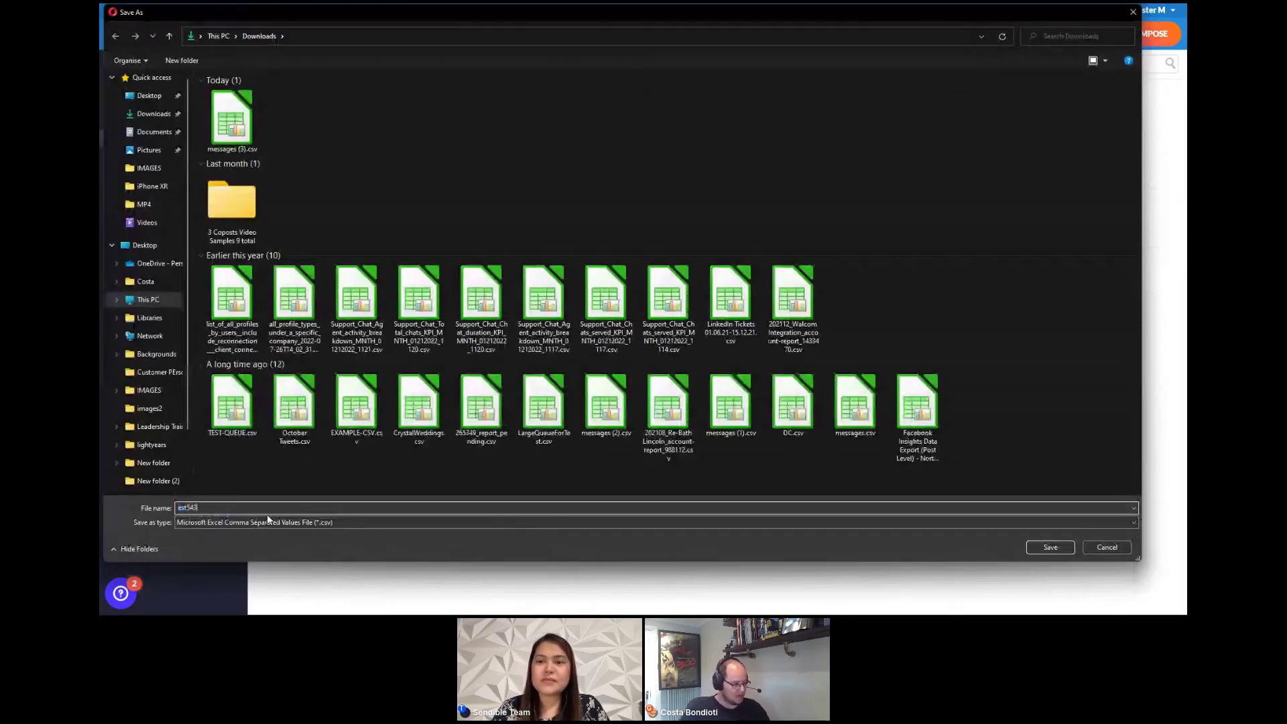
{"action": "key", "text": "Return"}
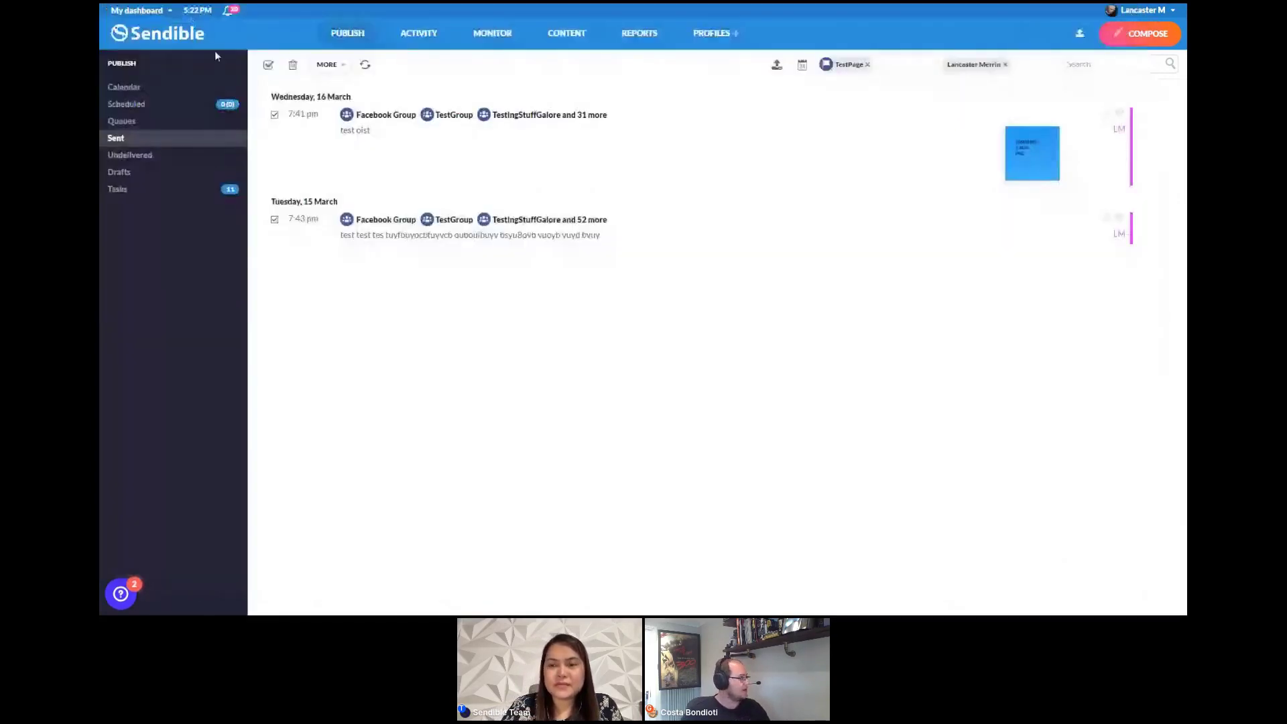
Start composing messages in bulk for NEW QUEUE 1 and choose the Eng And De Facebook page as the profile.
{"action": "mouse_move", "coordinate": [355, 51]}
{"action": "left_click", "coordinate": [349, 91]}
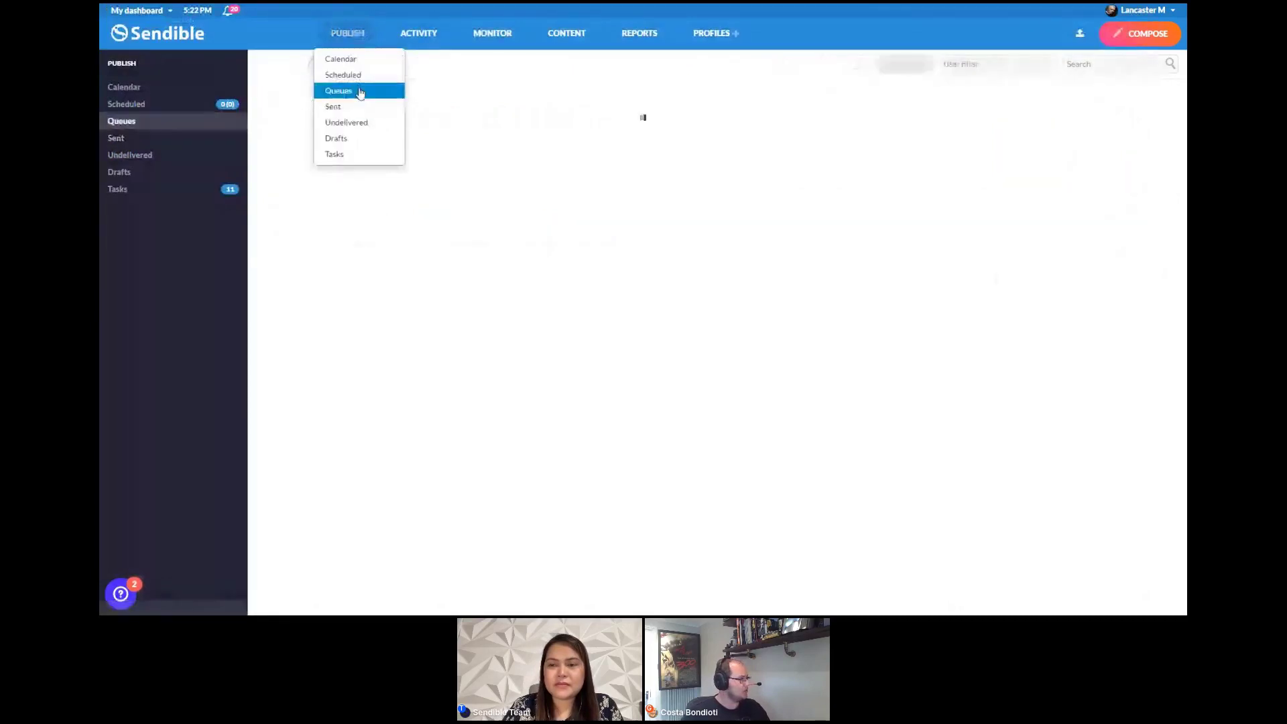
{"action": "left_click", "coordinate": [1040, 147]}
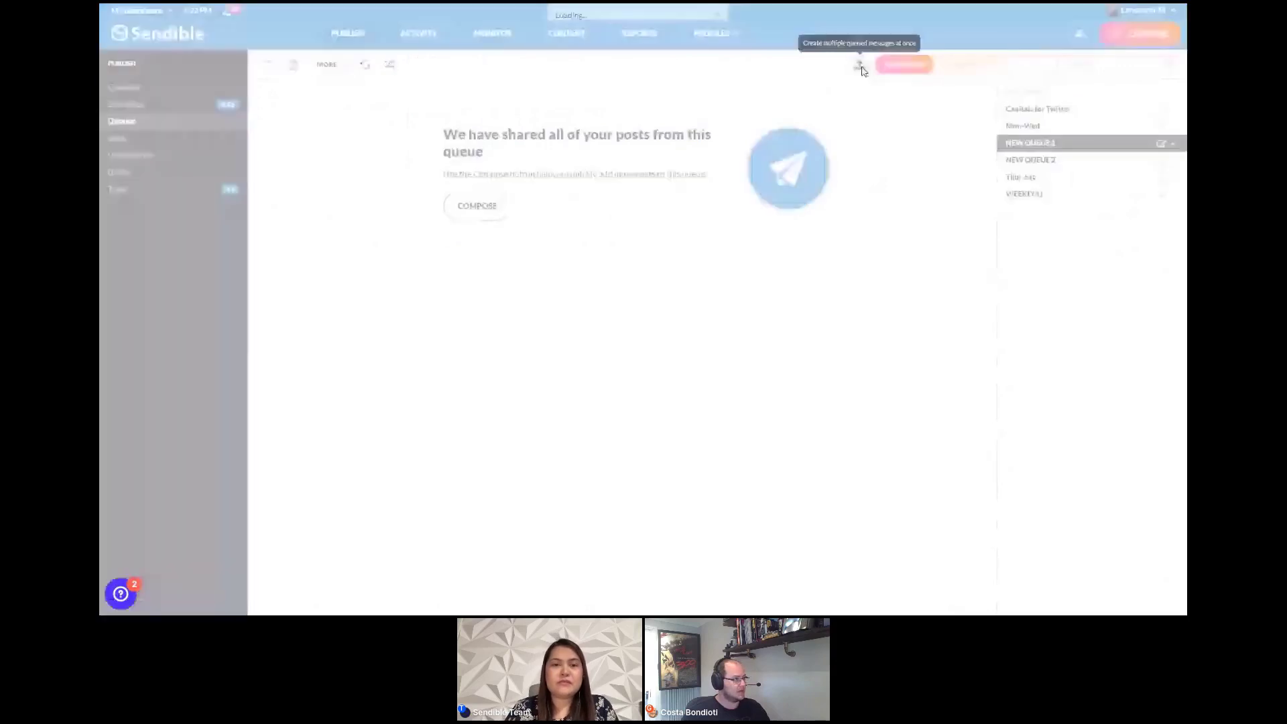
{"action": "left_click", "coordinate": [859, 66]}
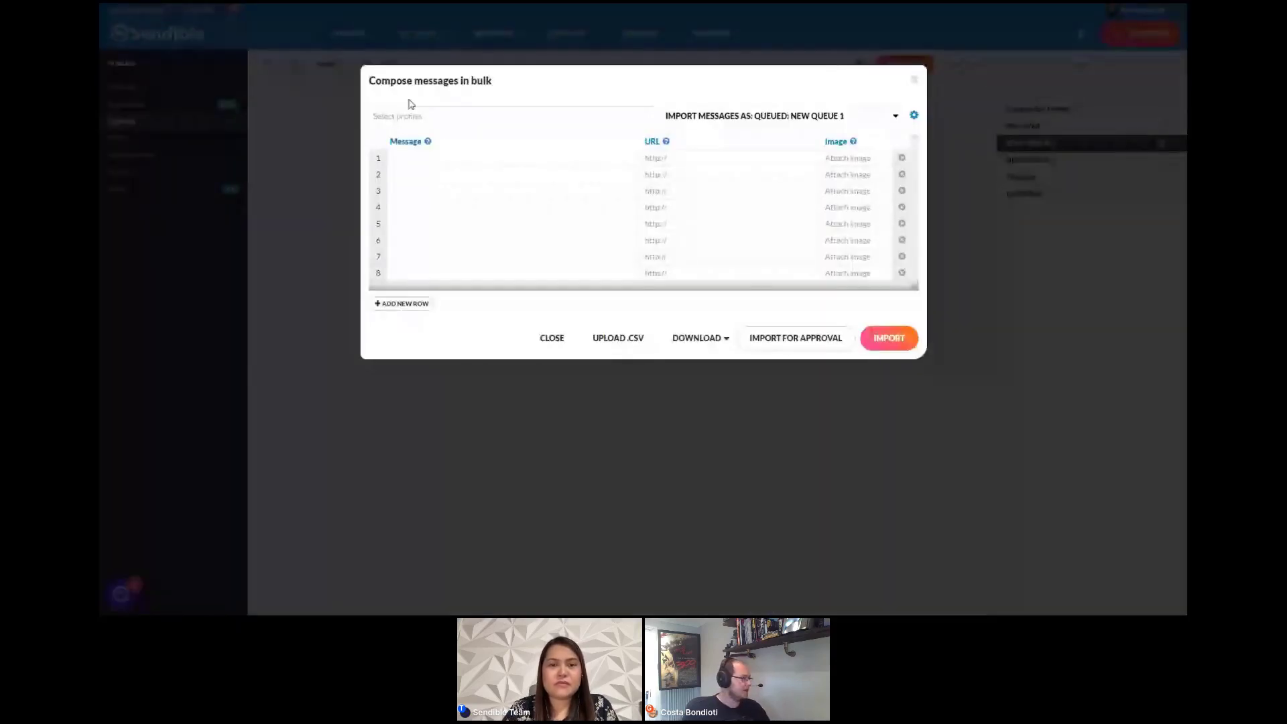
{"action": "left_click", "coordinate": [457, 119]}
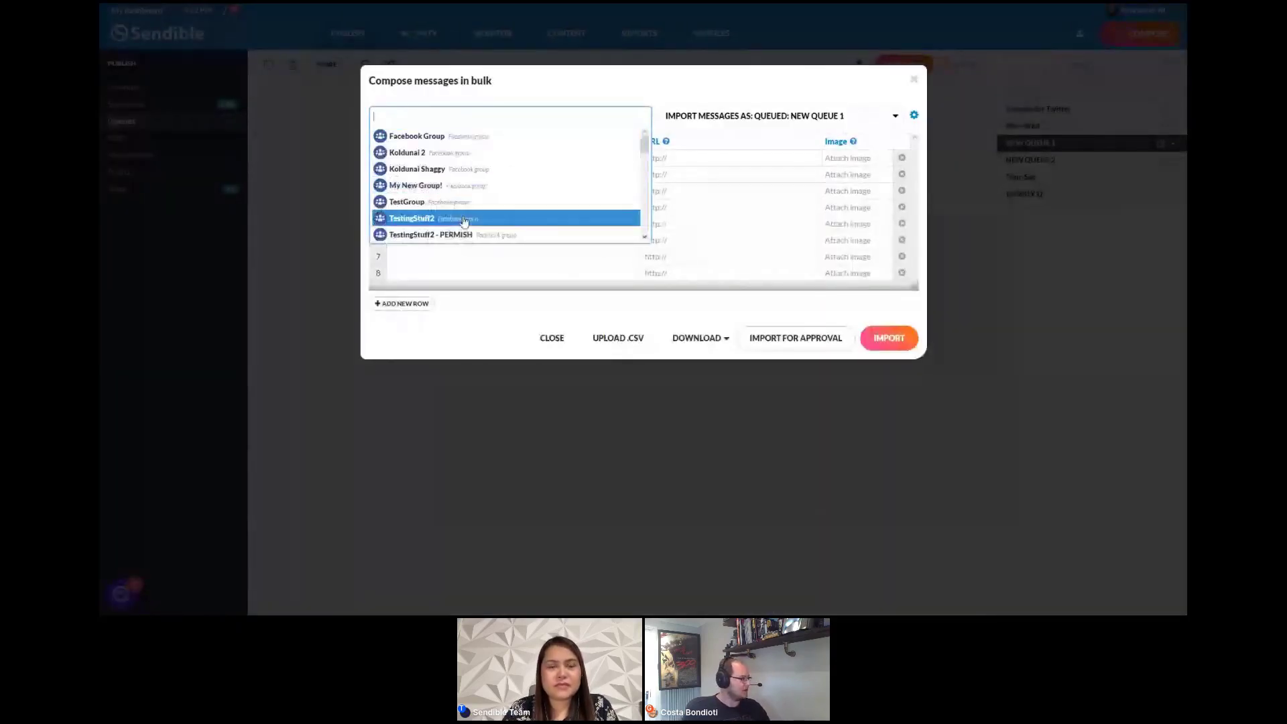
{"action": "scroll", "coordinate": [463, 213], "scroll_direction": "up", "scroll_amount": 3}
{"action": "left_click", "coordinate": [441, 207]}
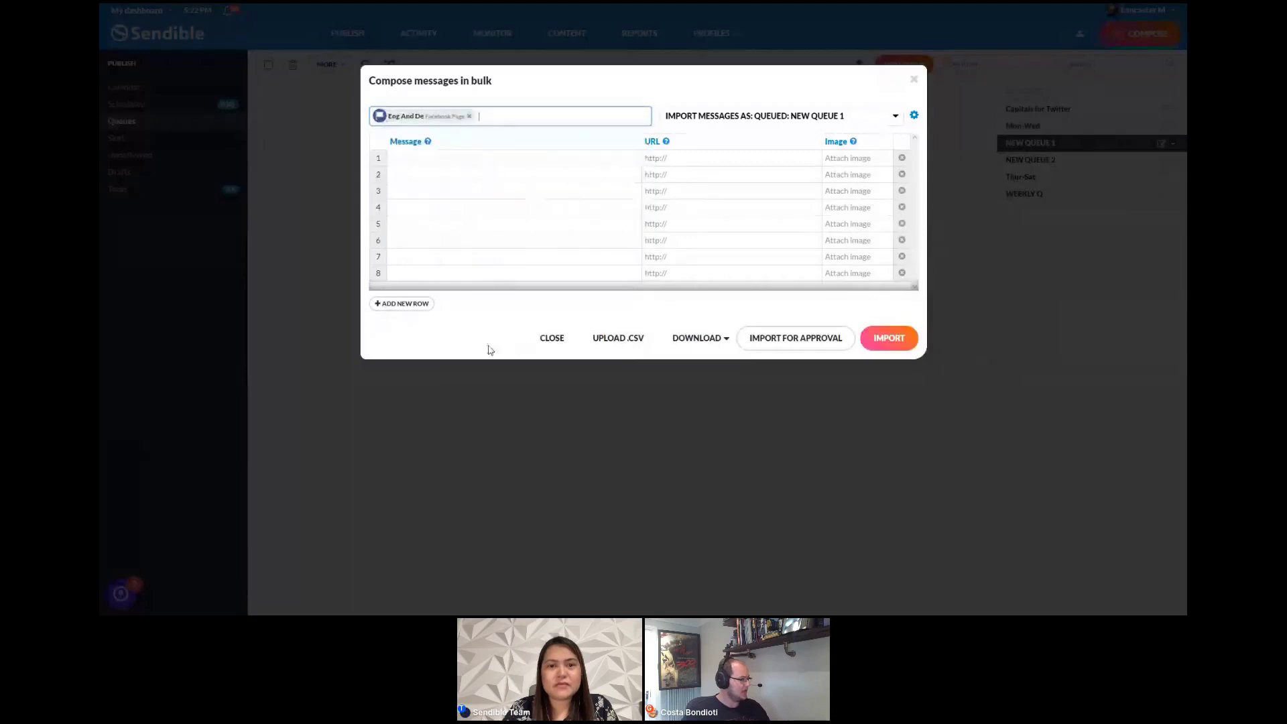
Upload est543.csv with the 14/03/2001 date format and import its messages into NEW QUEUE 1.
{"action": "left_click", "coordinate": [621, 337]}
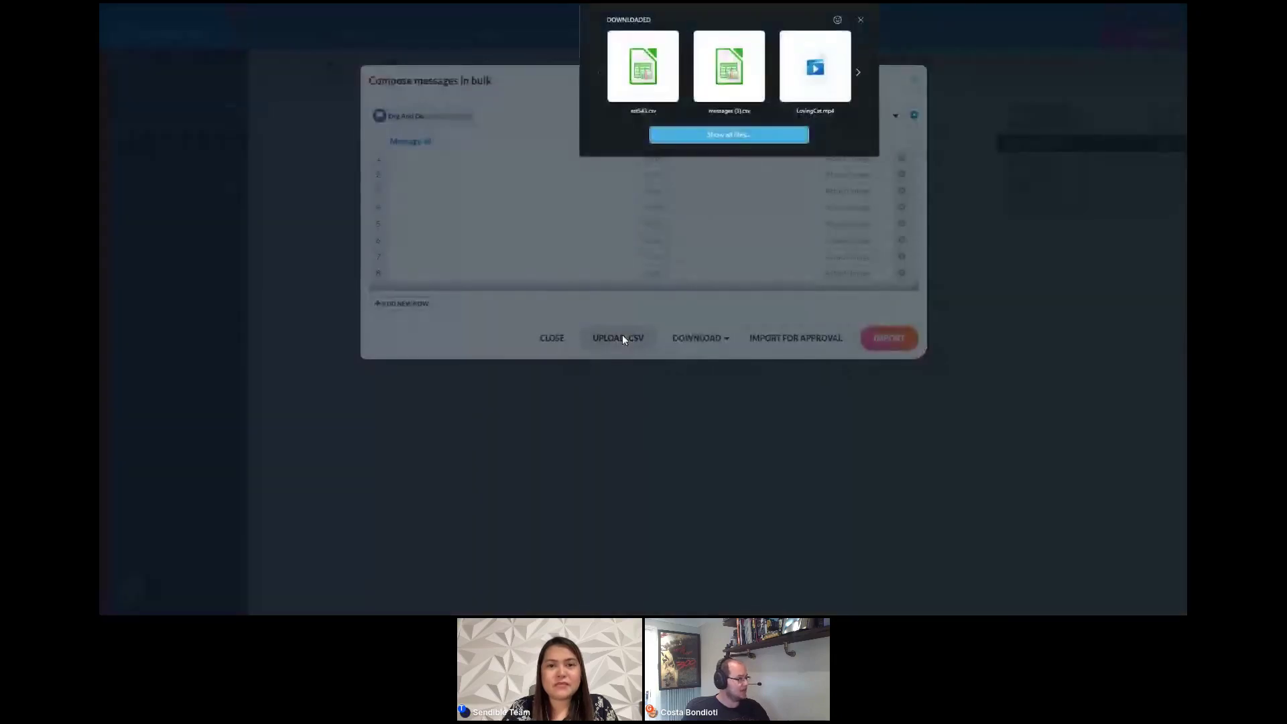
{"action": "left_click", "coordinate": [643, 67]}
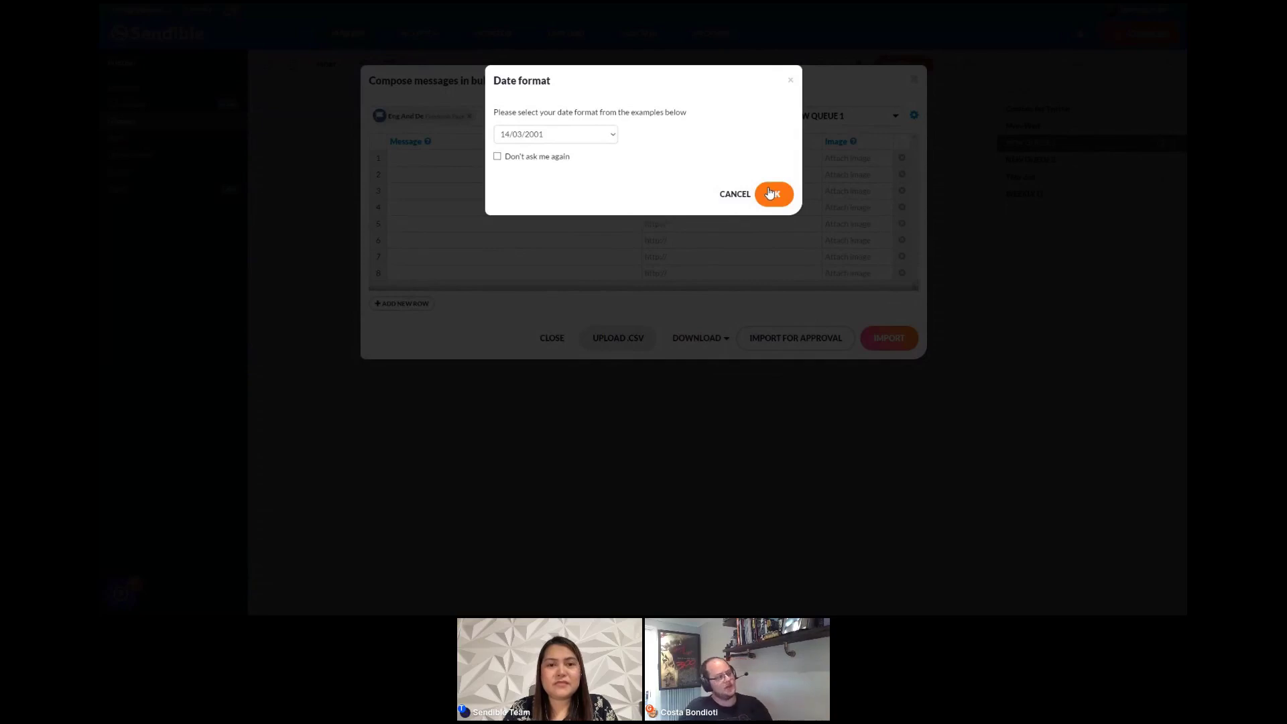
{"action": "left_click", "coordinate": [771, 193]}
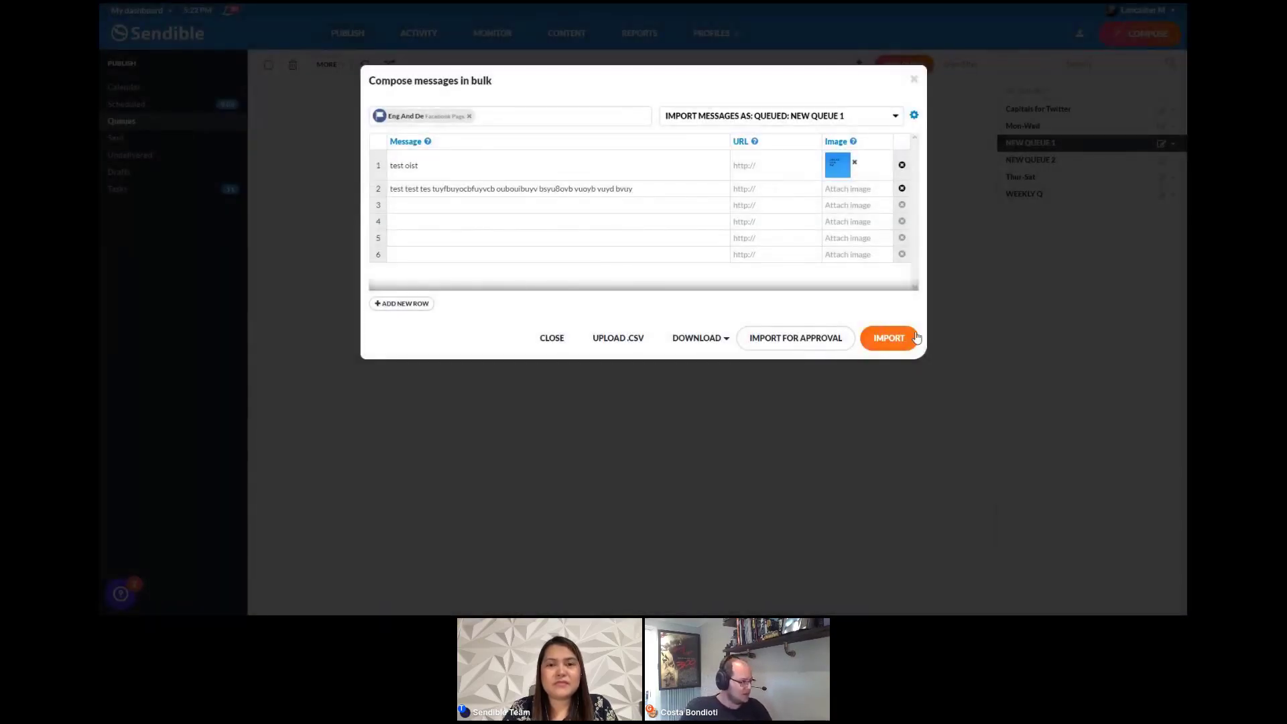
{"action": "left_click", "coordinate": [889, 338]}
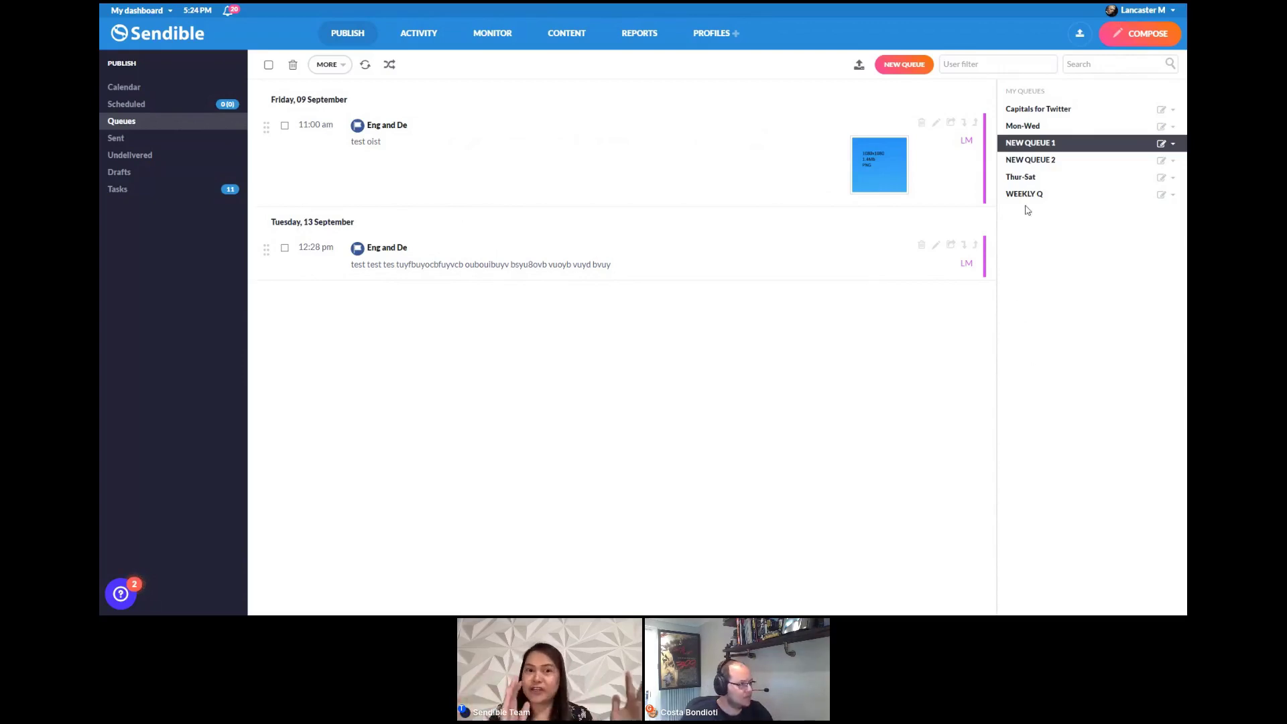
Display the Mon-Wed queue's messages in the publishing calendar and look through September and October 2022.
{"action": "left_click", "coordinate": [1032, 129]}
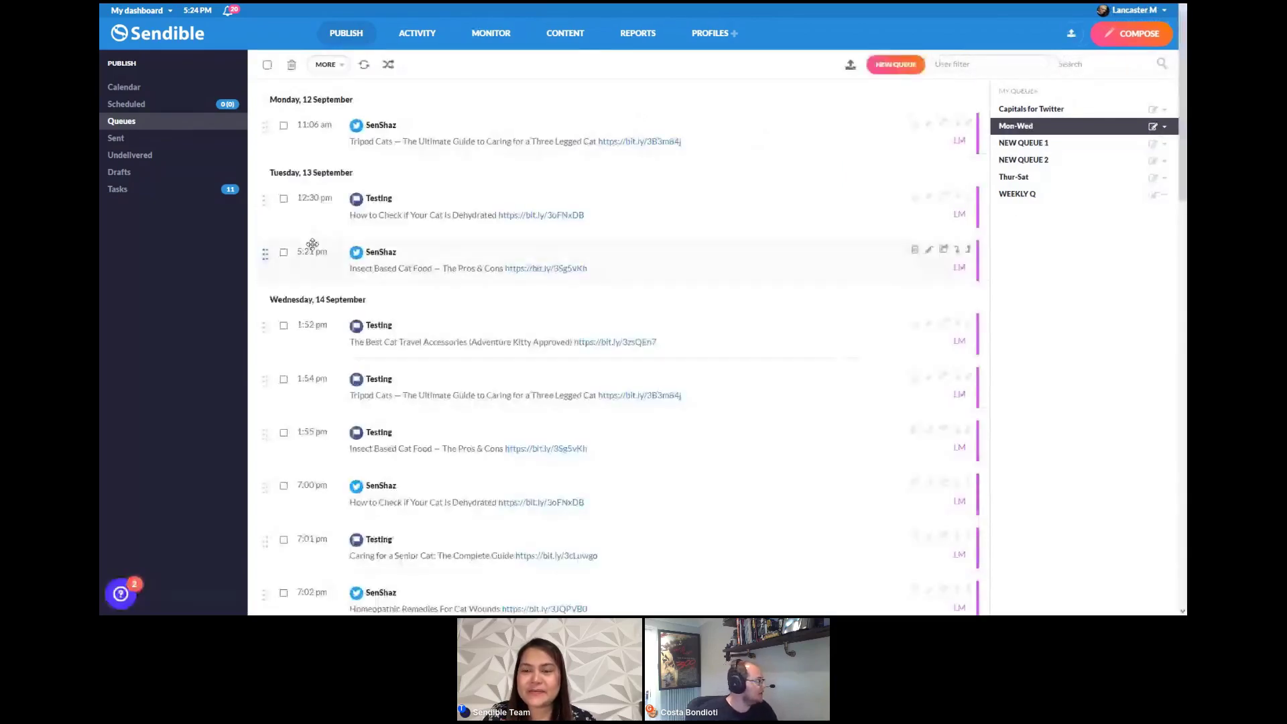
{"action": "mouse_move", "coordinate": [428, 37]}
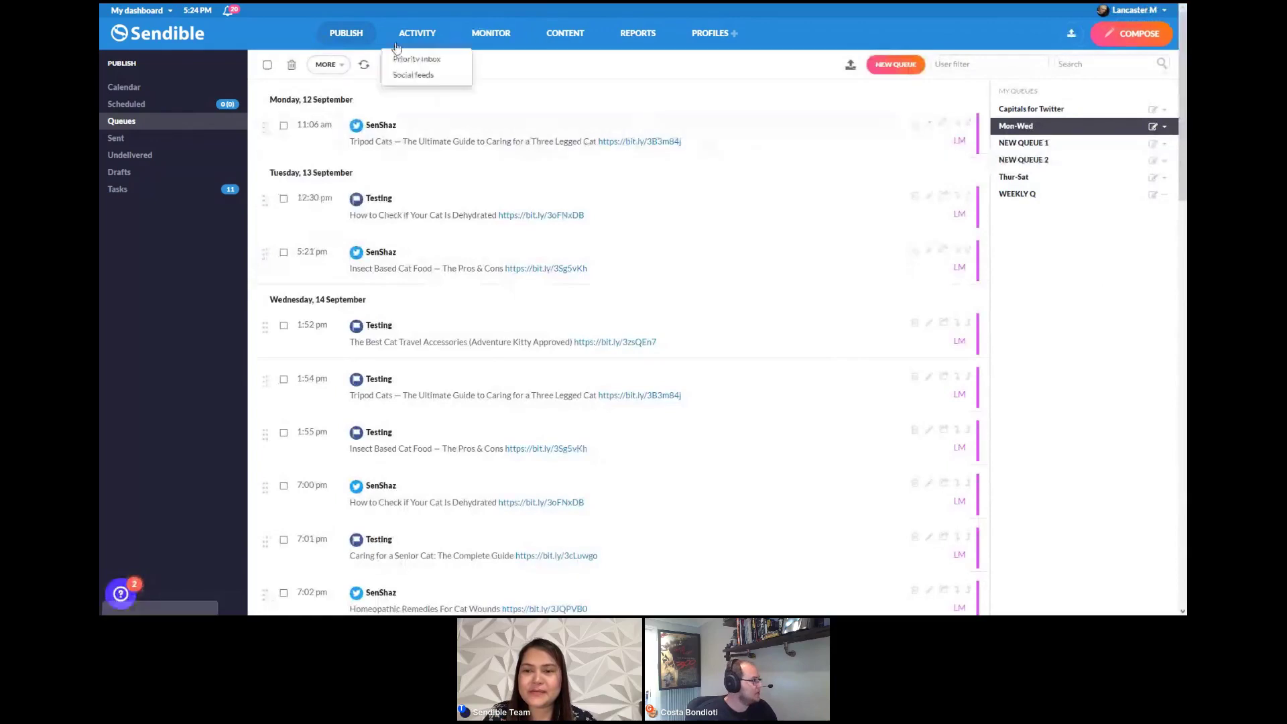
{"action": "mouse_move", "coordinate": [346, 37]}
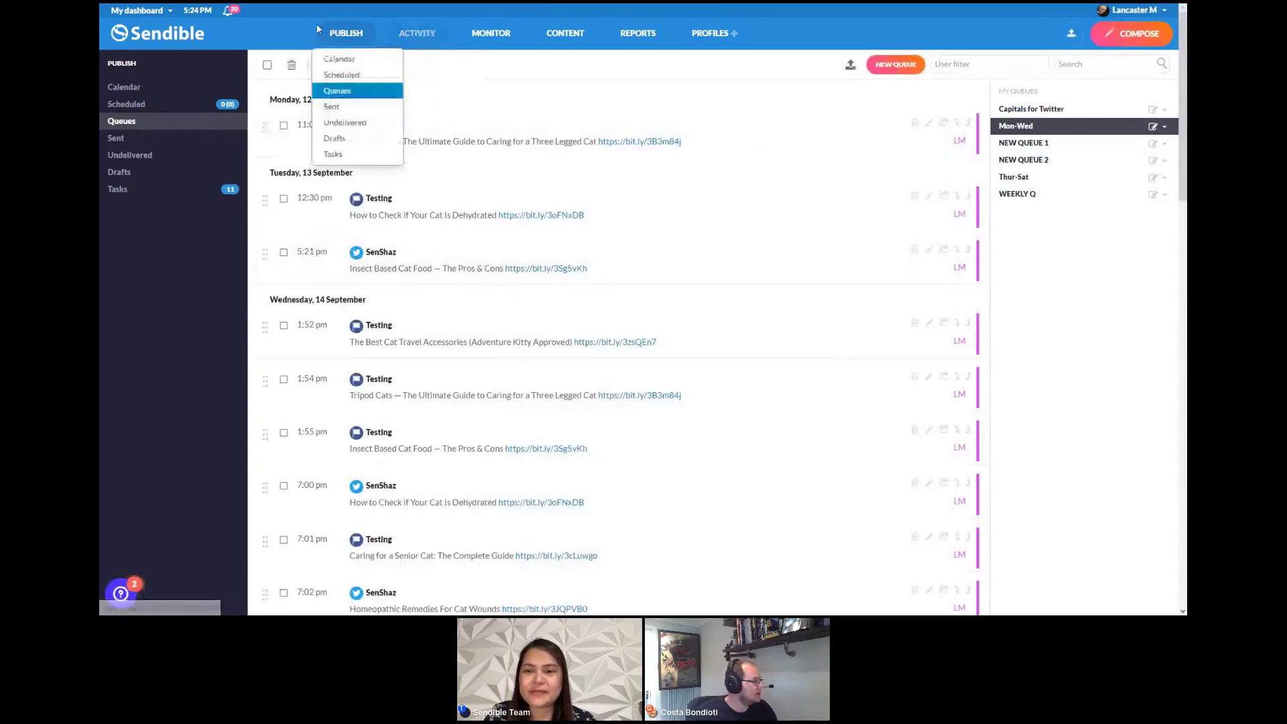
{"action": "left_click", "coordinate": [352, 59]}
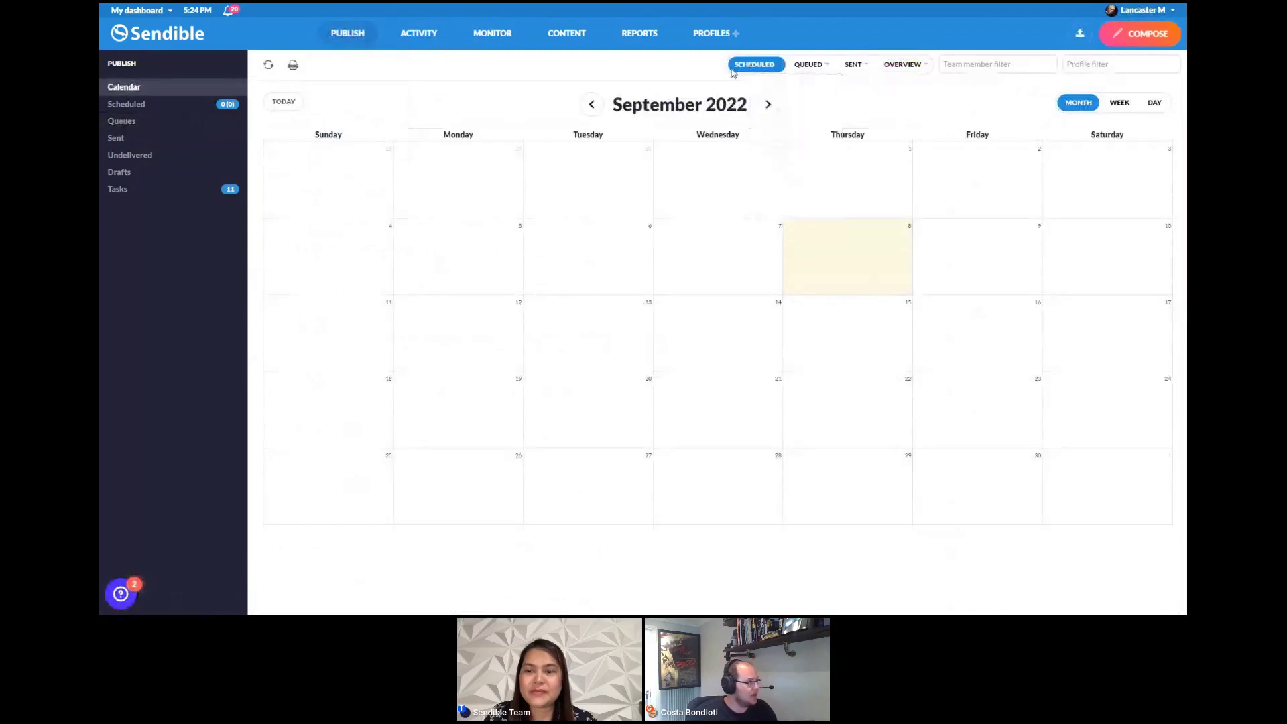
{"action": "mouse_move", "coordinate": [810, 75]}
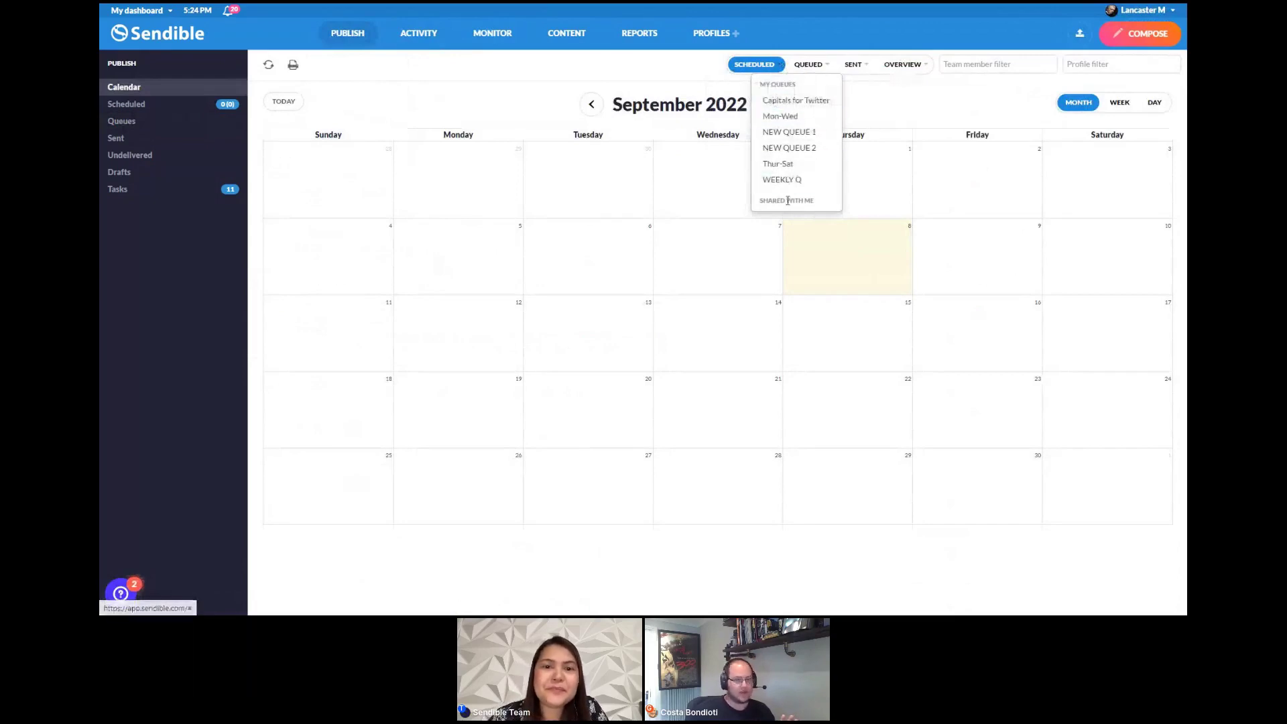
{"action": "left_click", "coordinate": [792, 117]}
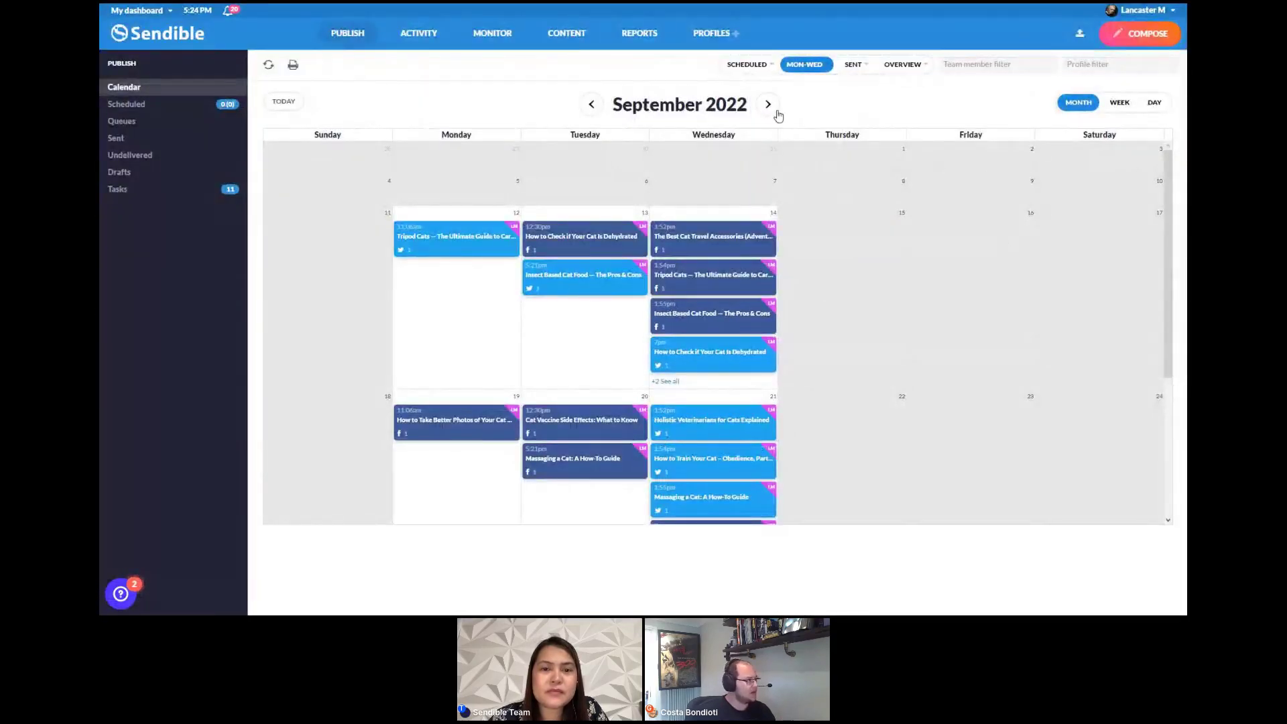
{"action": "scroll", "coordinate": [780, 266], "scroll_direction": "down", "scroll_amount": 3}
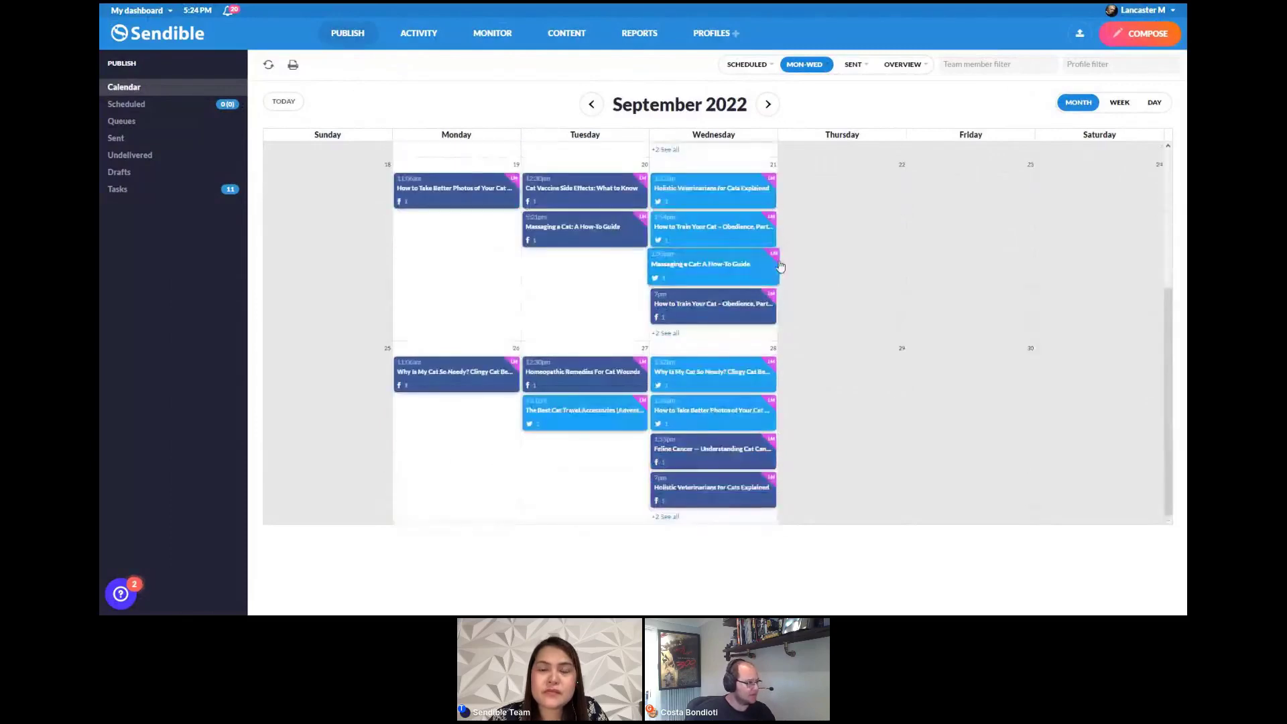
{"action": "left_click", "coordinate": [770, 105]}
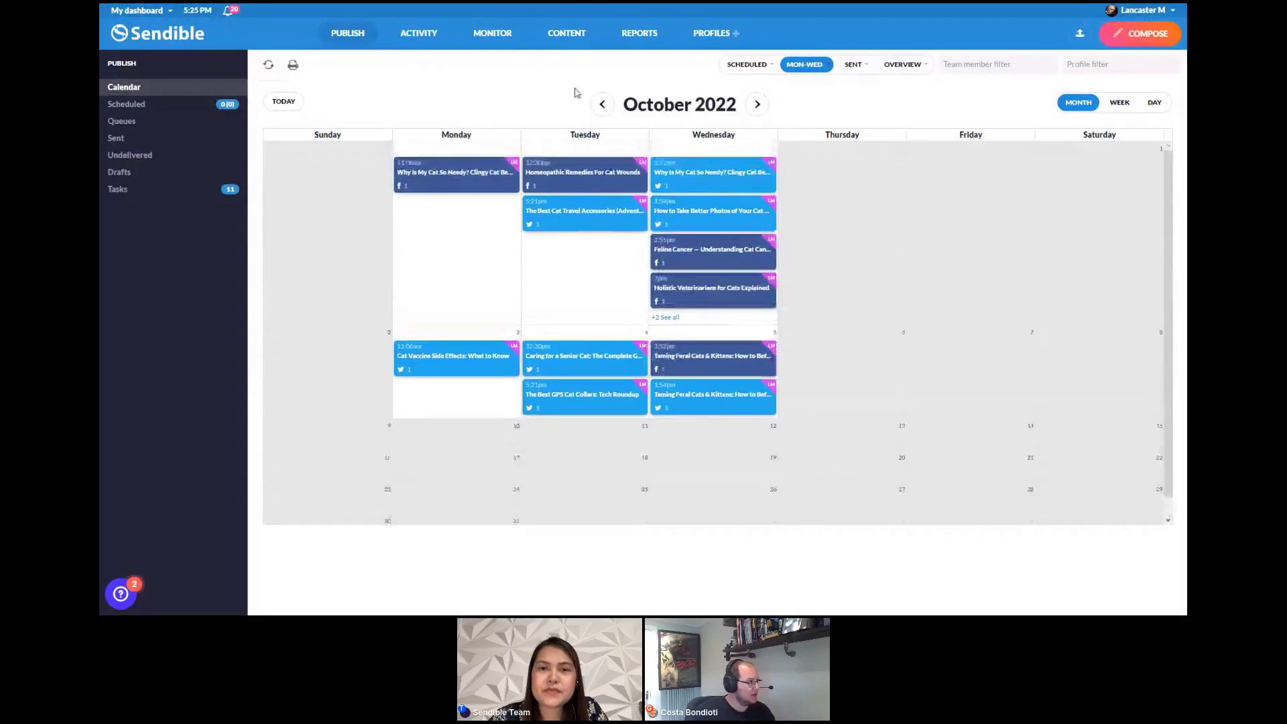
Show this month's scheduled messages in the calendar and apply an overview combining the first listed team member with the Mon-Wed queue.
{"action": "left_click", "coordinate": [761, 67]}
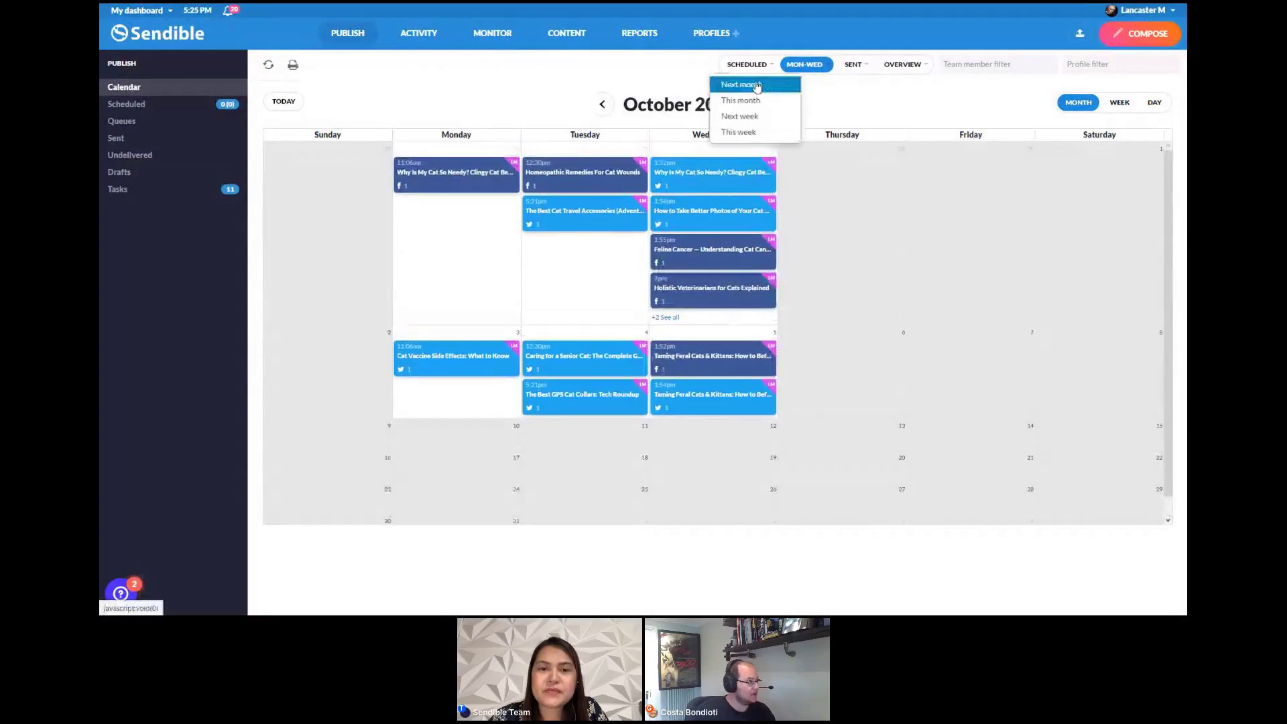
{"action": "left_click", "coordinate": [741, 100]}
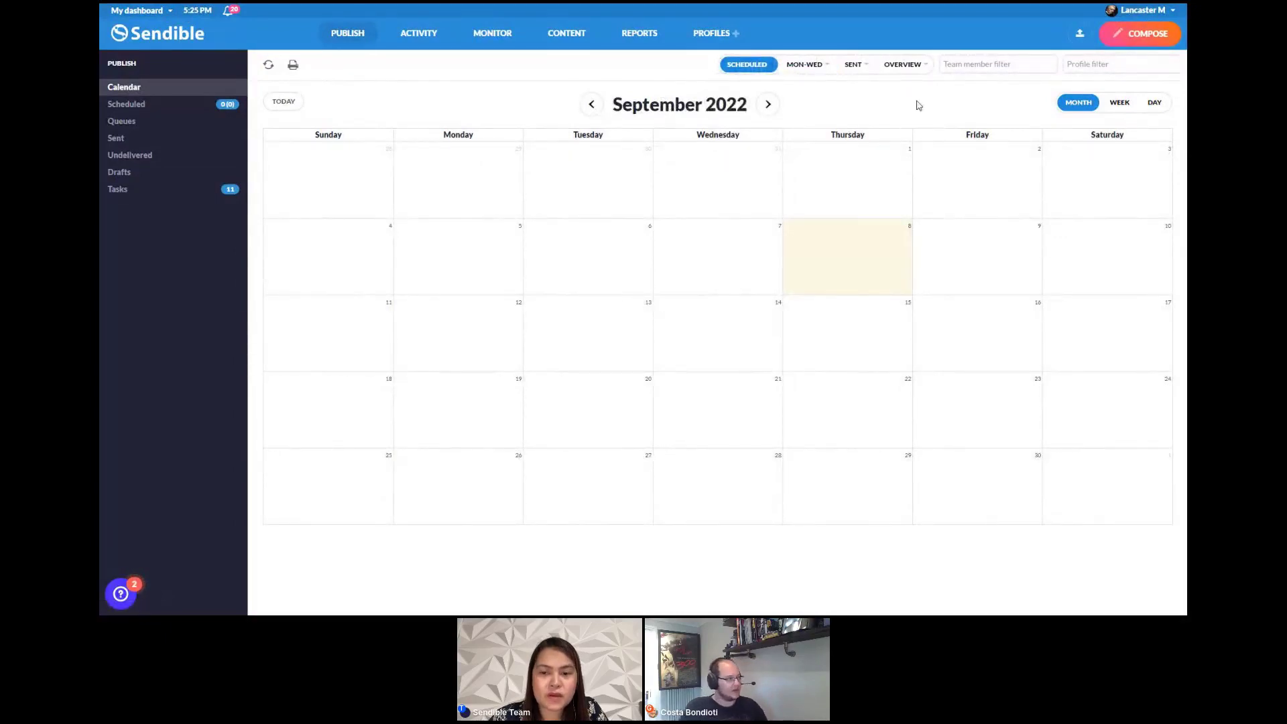
{"action": "left_click", "coordinate": [924, 65]}
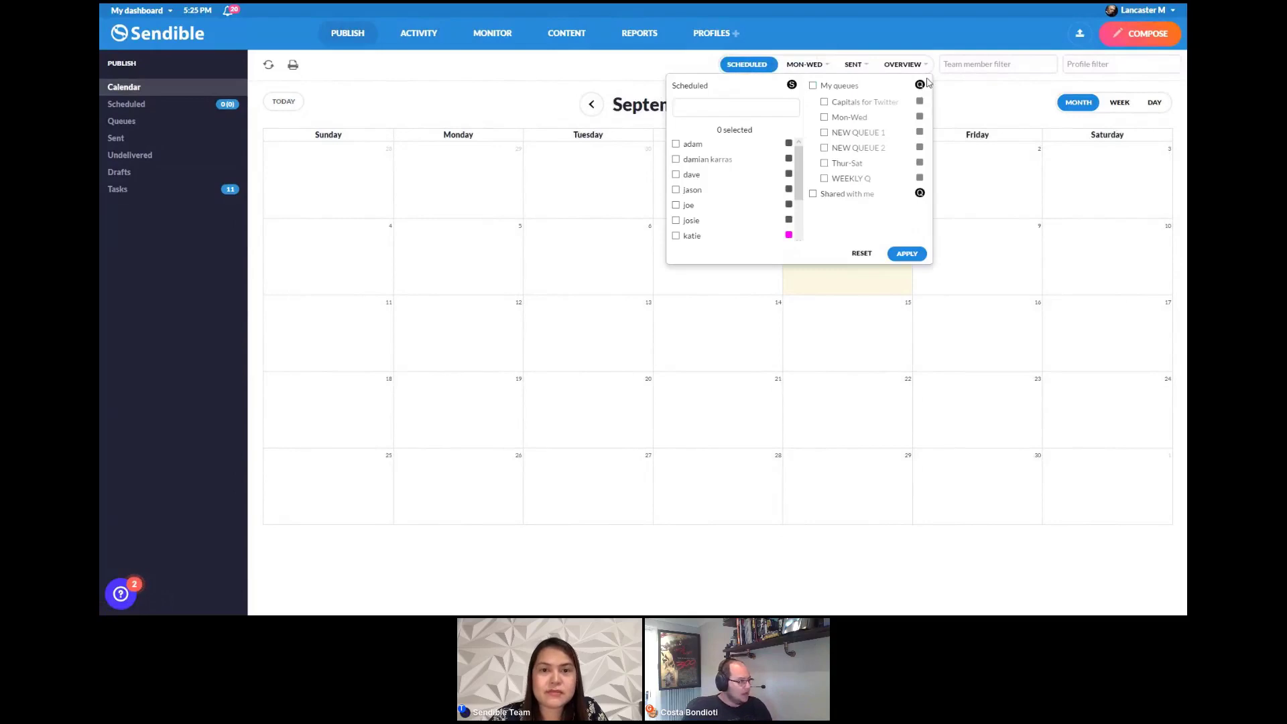
{"action": "left_click", "coordinate": [676, 143]}
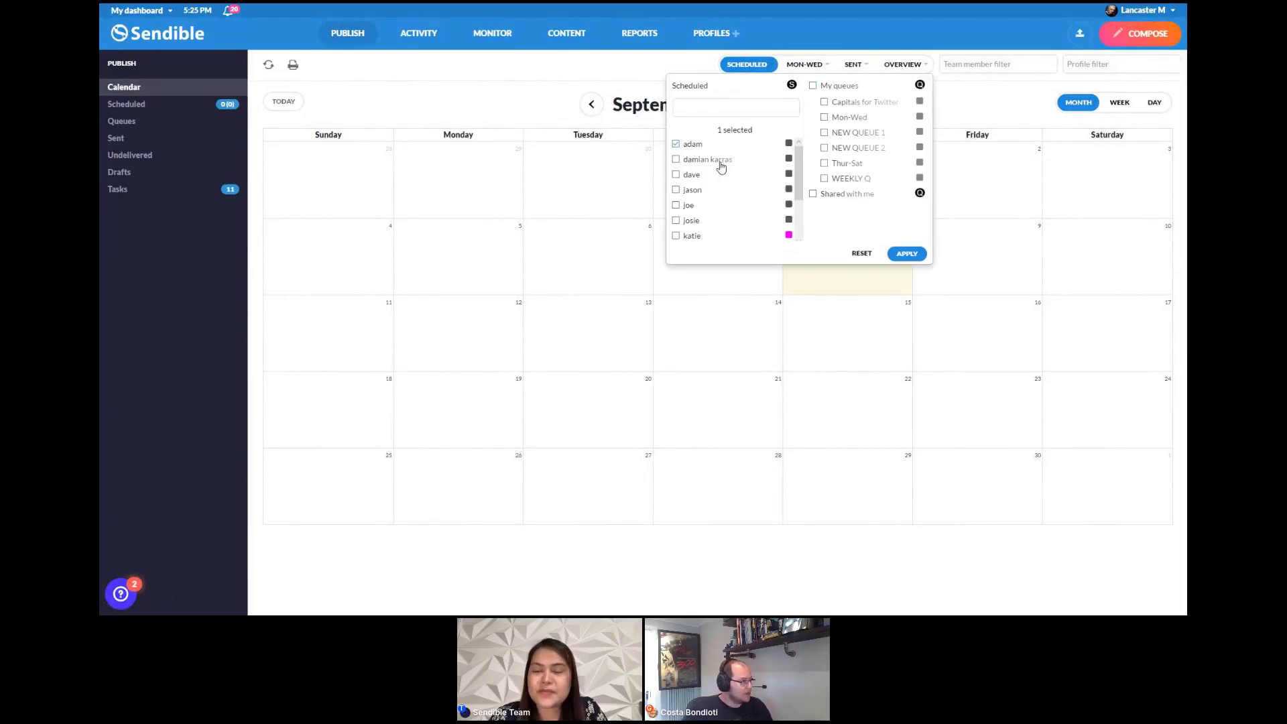
{"action": "left_click", "coordinate": [918, 117]}
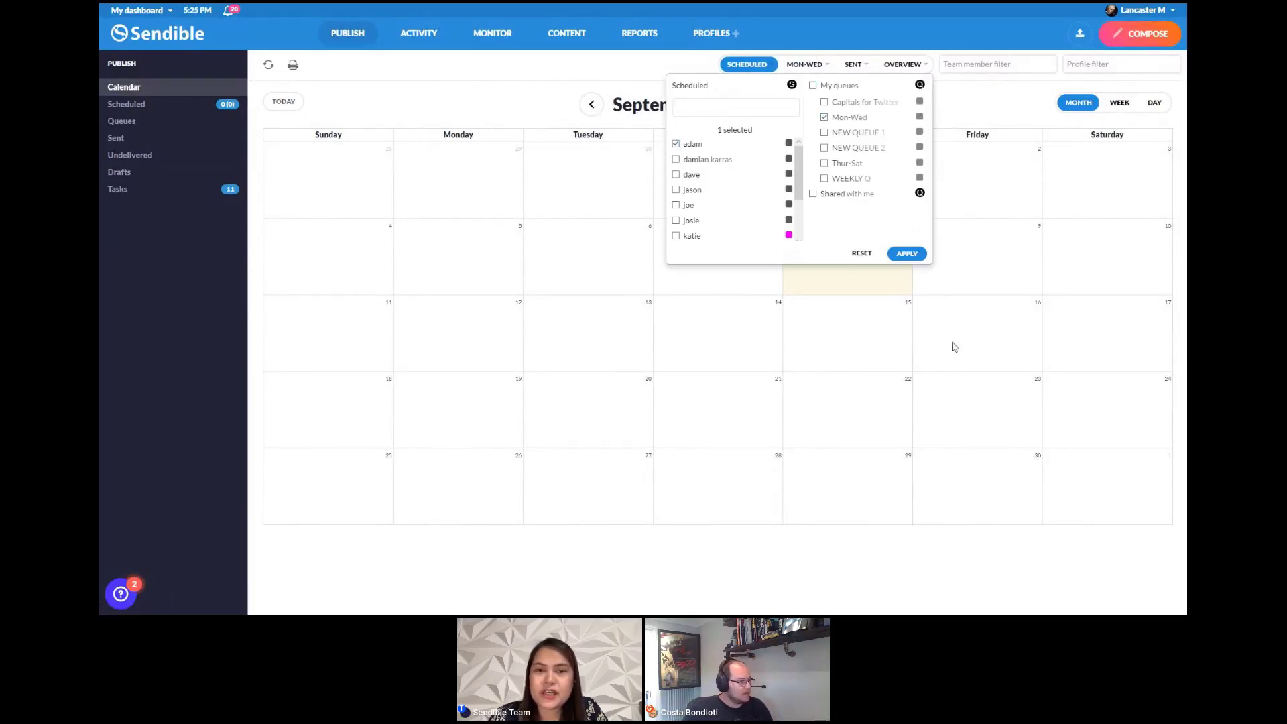
{"action": "left_click", "coordinate": [908, 252]}
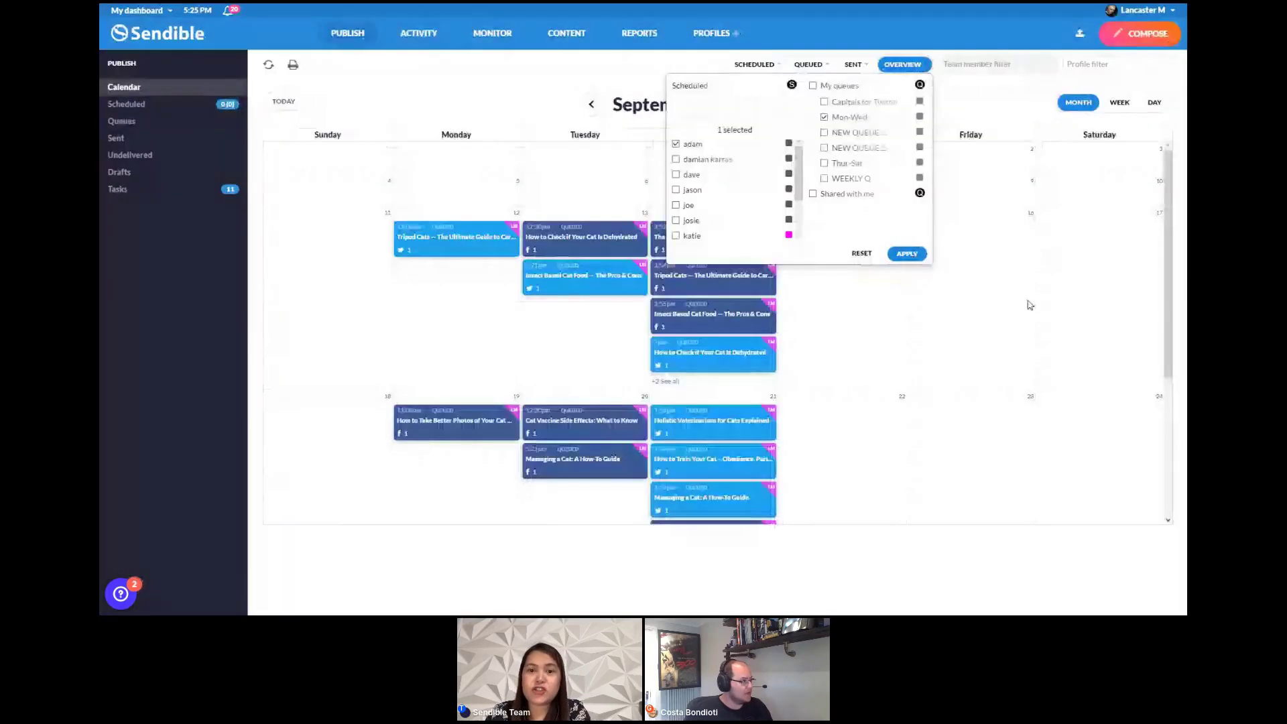
{"action": "left_click", "coordinate": [1028, 302]}
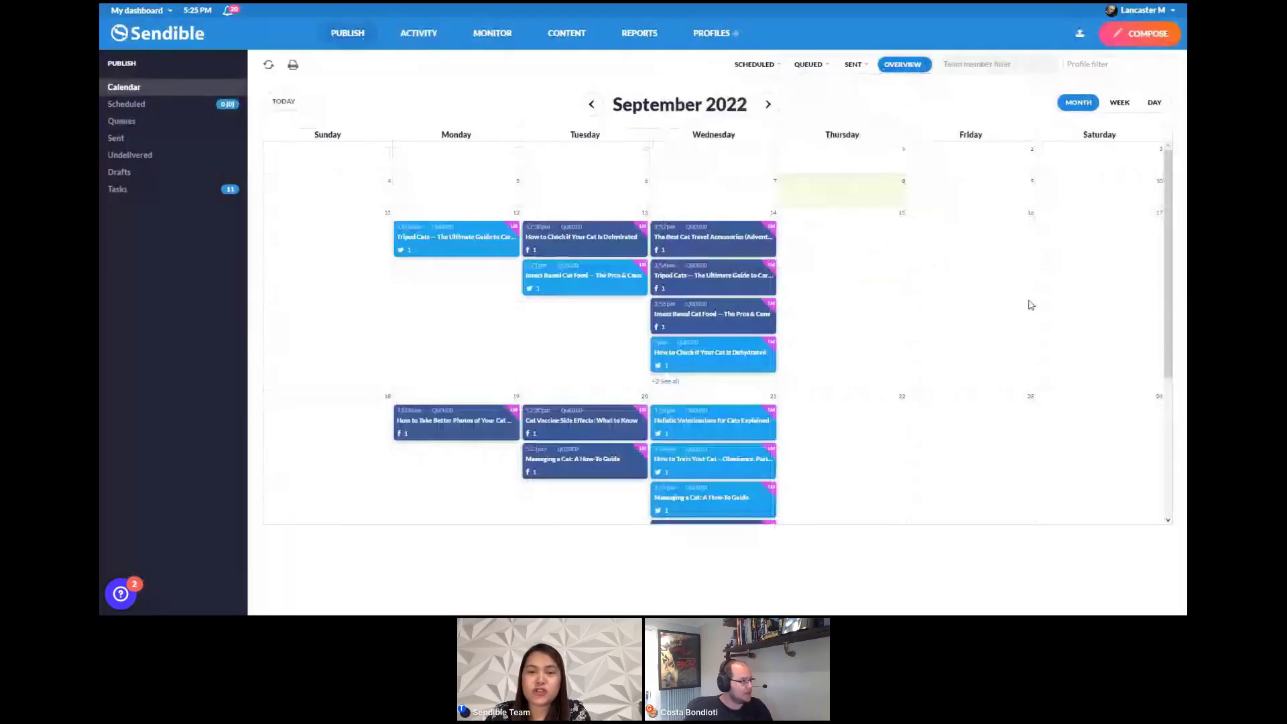
Add the signed-in user's own scheduled messages to the calendar overview and apply it.
{"action": "left_click", "coordinate": [774, 65]}
{"action": "left_click", "coordinate": [861, 65]}
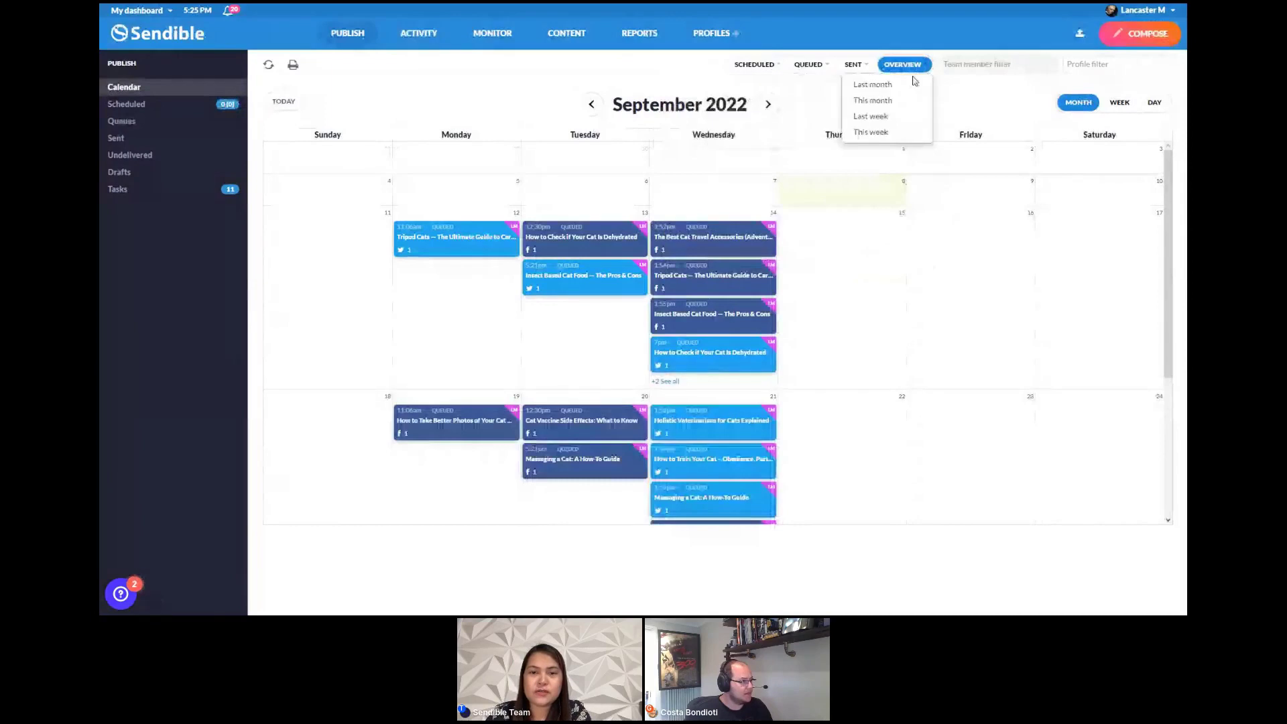
{"action": "left_click", "coordinate": [901, 97]}
{"action": "scroll", "coordinate": [705, 167], "scroll_direction": "down", "scroll_amount": 2}
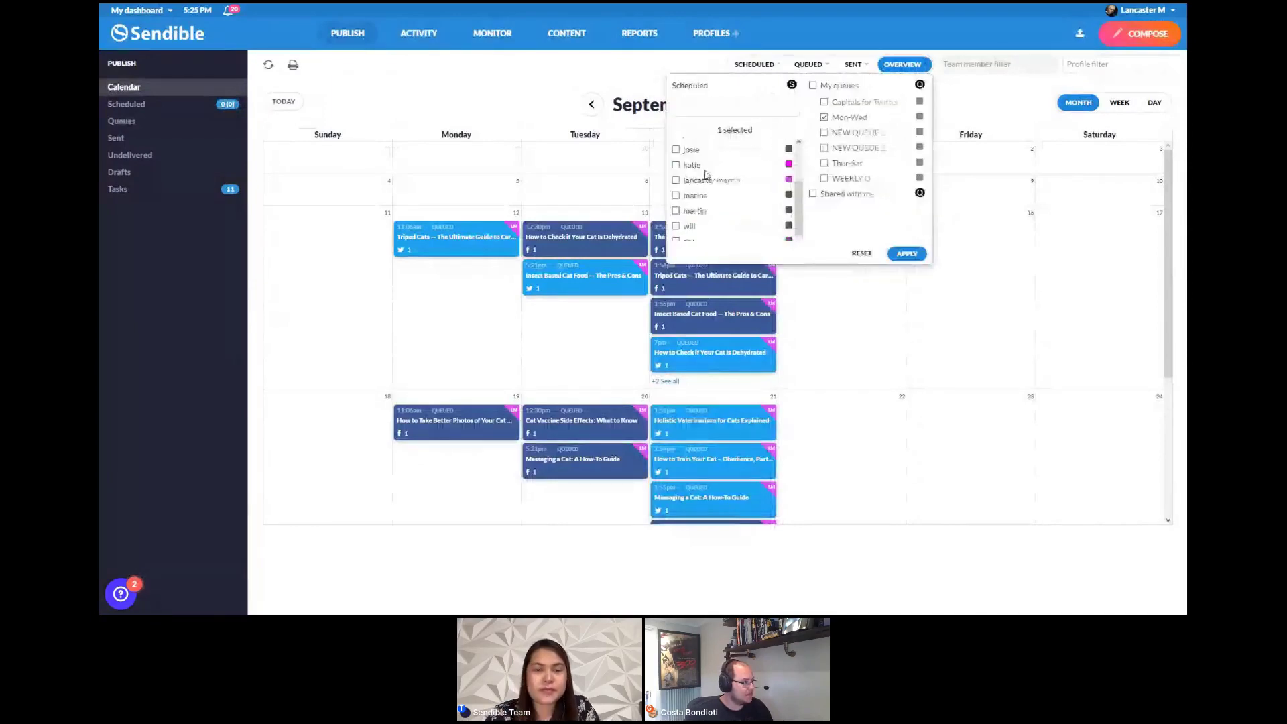
{"action": "left_click", "coordinate": [685, 176]}
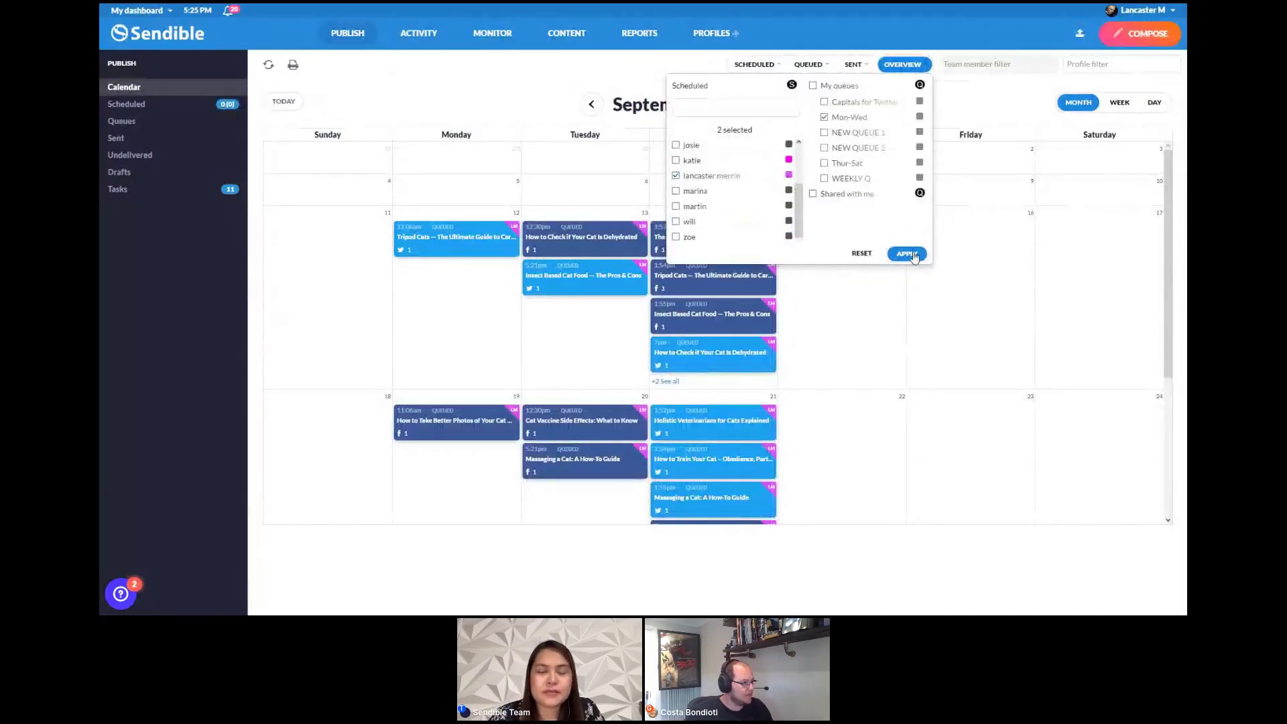
{"action": "left_click", "coordinate": [908, 254]}
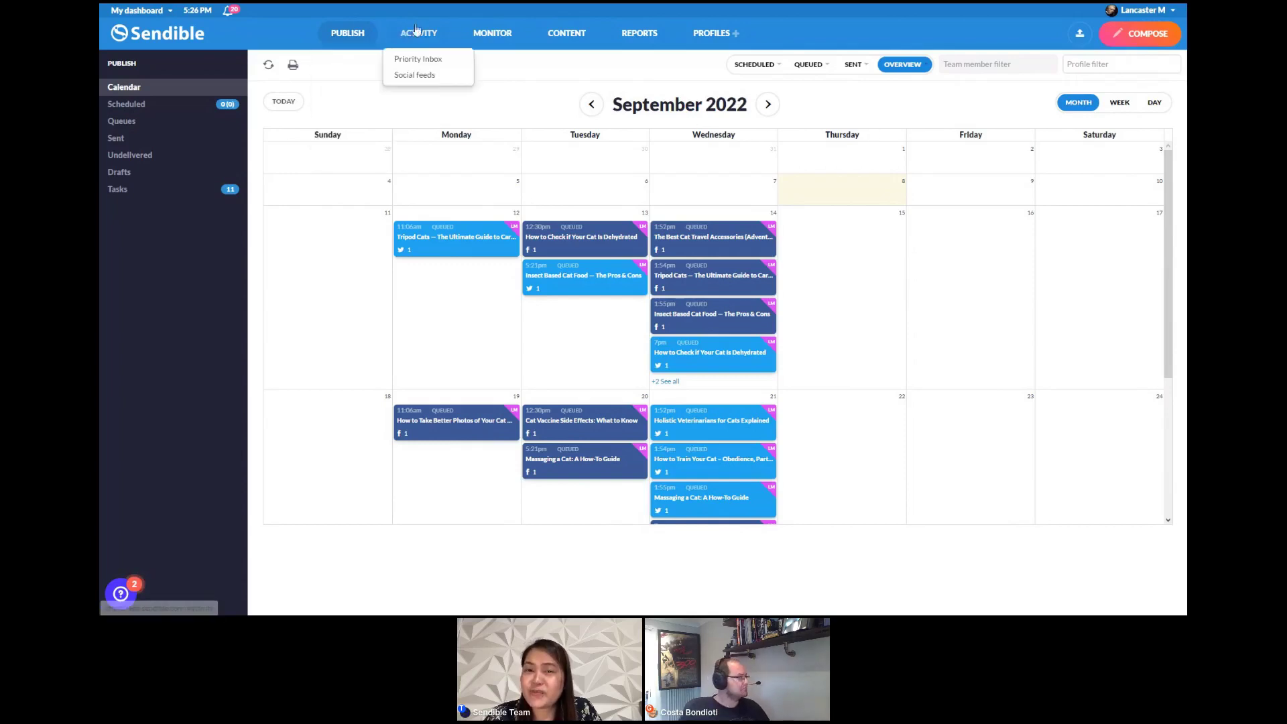
In the Mon-Wed queue, prefix the 20 September "Massaging a Cat" message with EDITED and move it to the 21 September 1:55 pm slot.
{"action": "mouse_move", "coordinate": [355, 35]}
{"action": "left_click", "coordinate": [355, 94]}
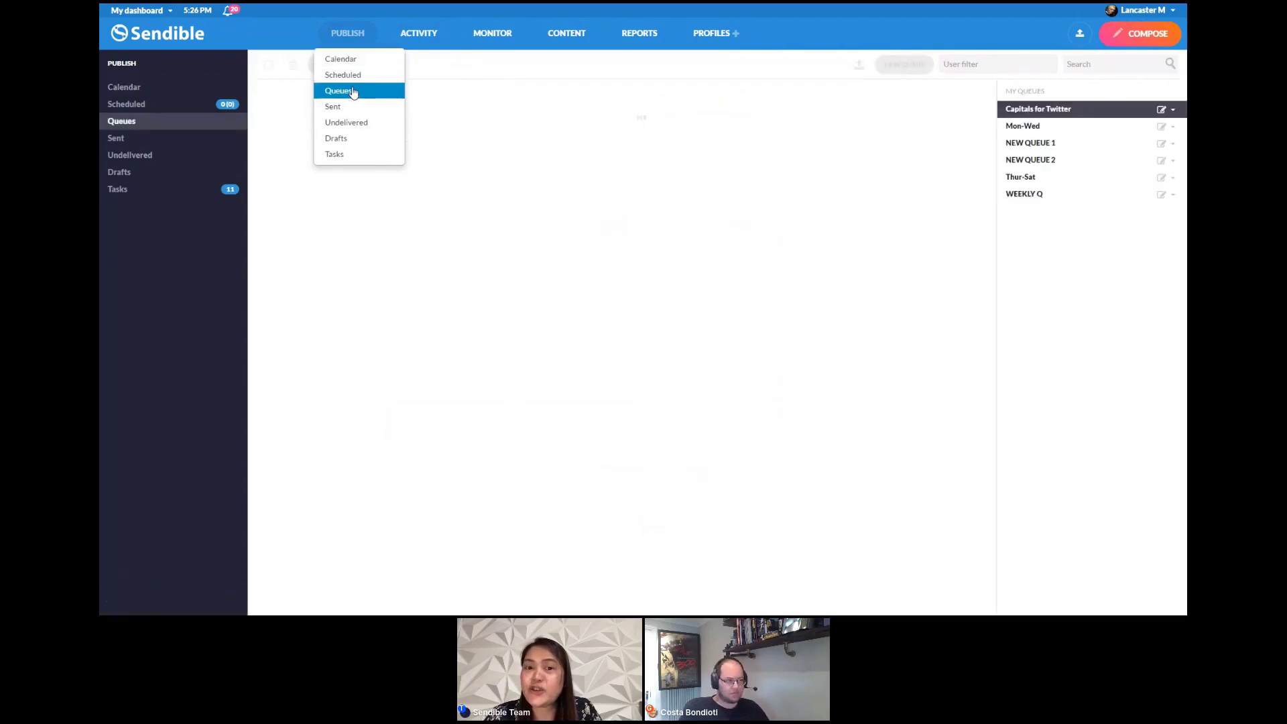
{"action": "left_click", "coordinate": [1057, 127]}
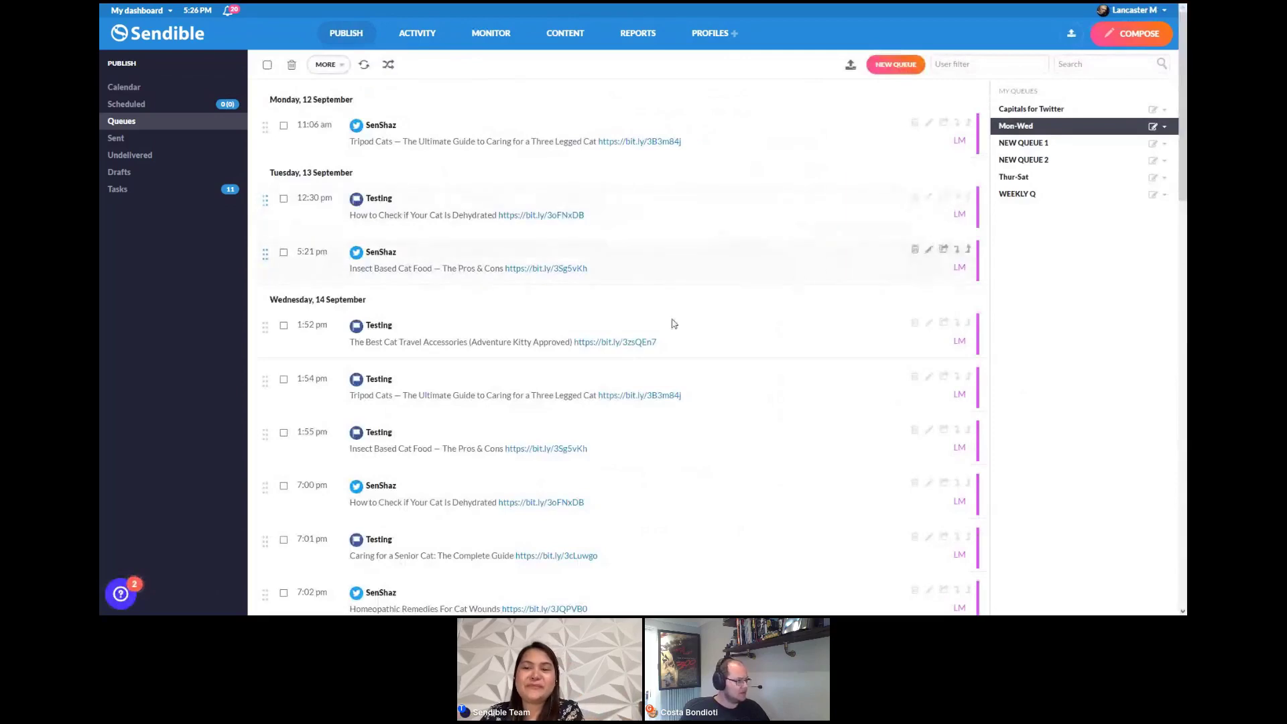
{"action": "scroll", "coordinate": [523, 335], "scroll_direction": "down", "scroll_amount": 4}
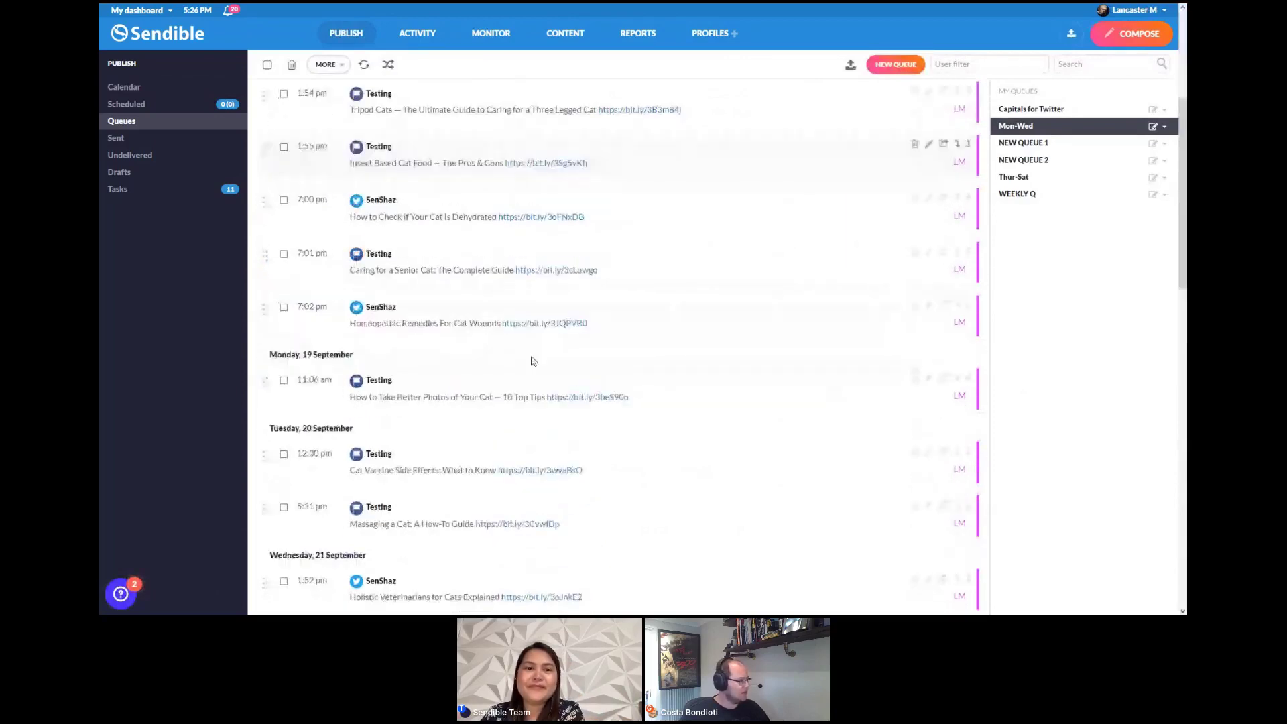
{"action": "scroll", "coordinate": [533, 361], "scroll_direction": "down", "scroll_amount": 3}
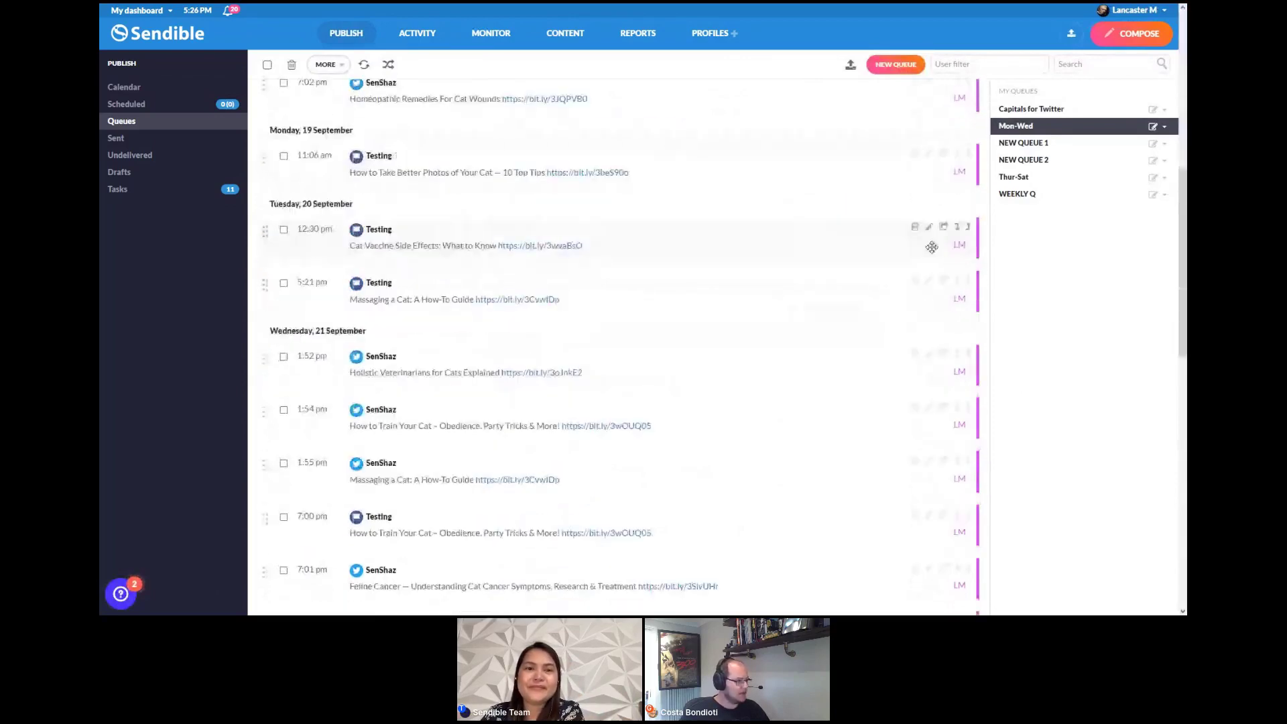
{"action": "left_click", "coordinate": [929, 282]}
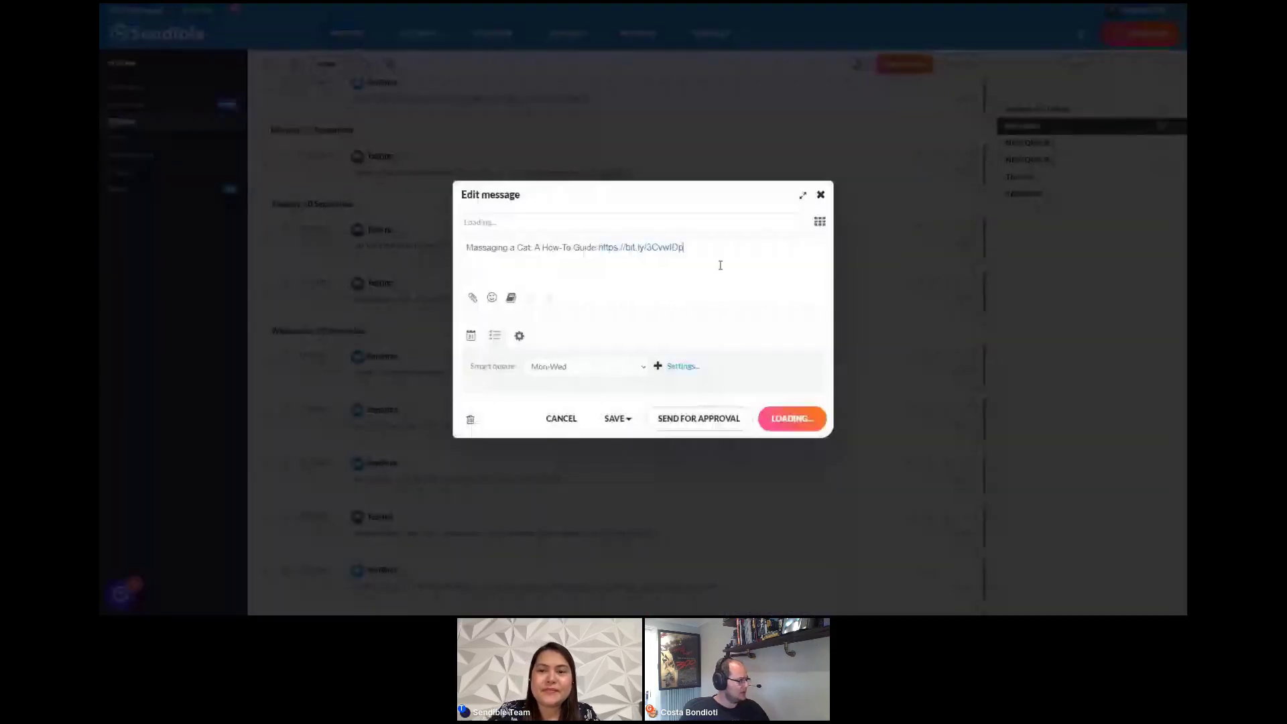
{"action": "left_click", "coordinate": [462, 223]}
{"action": "type", "text": "EDITED"}
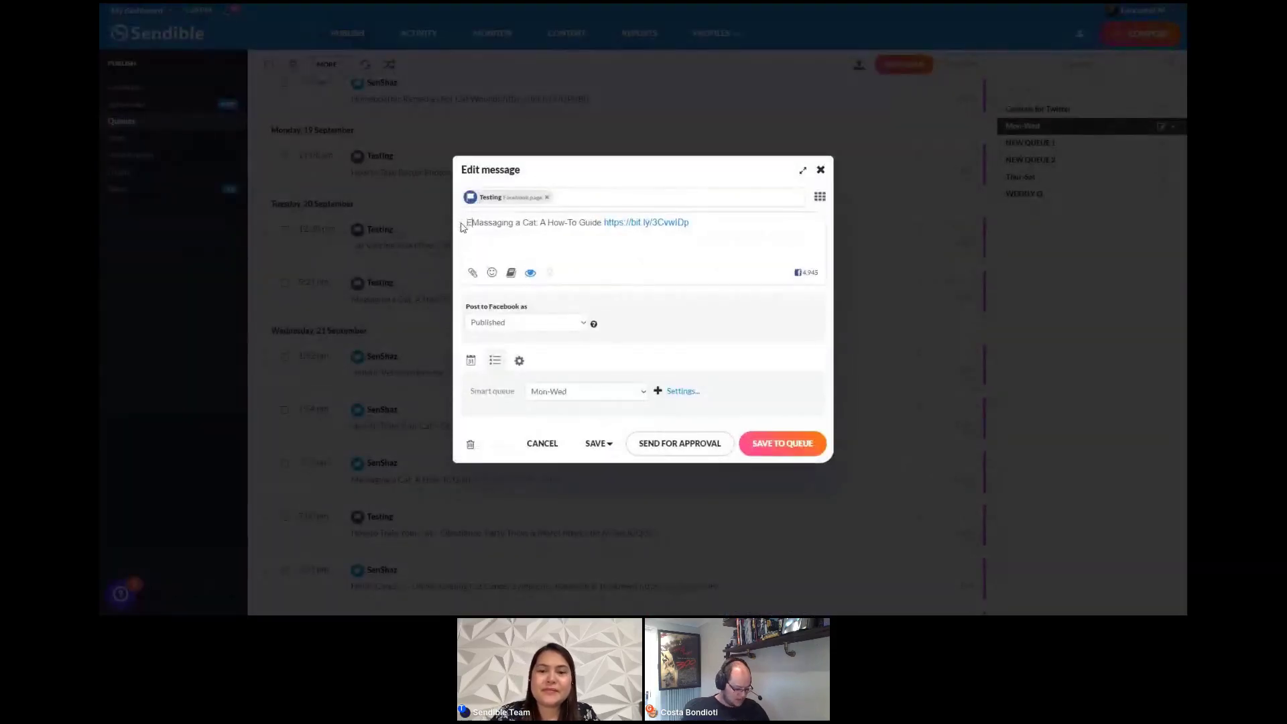
{"action": "left_click", "coordinate": [802, 449]}
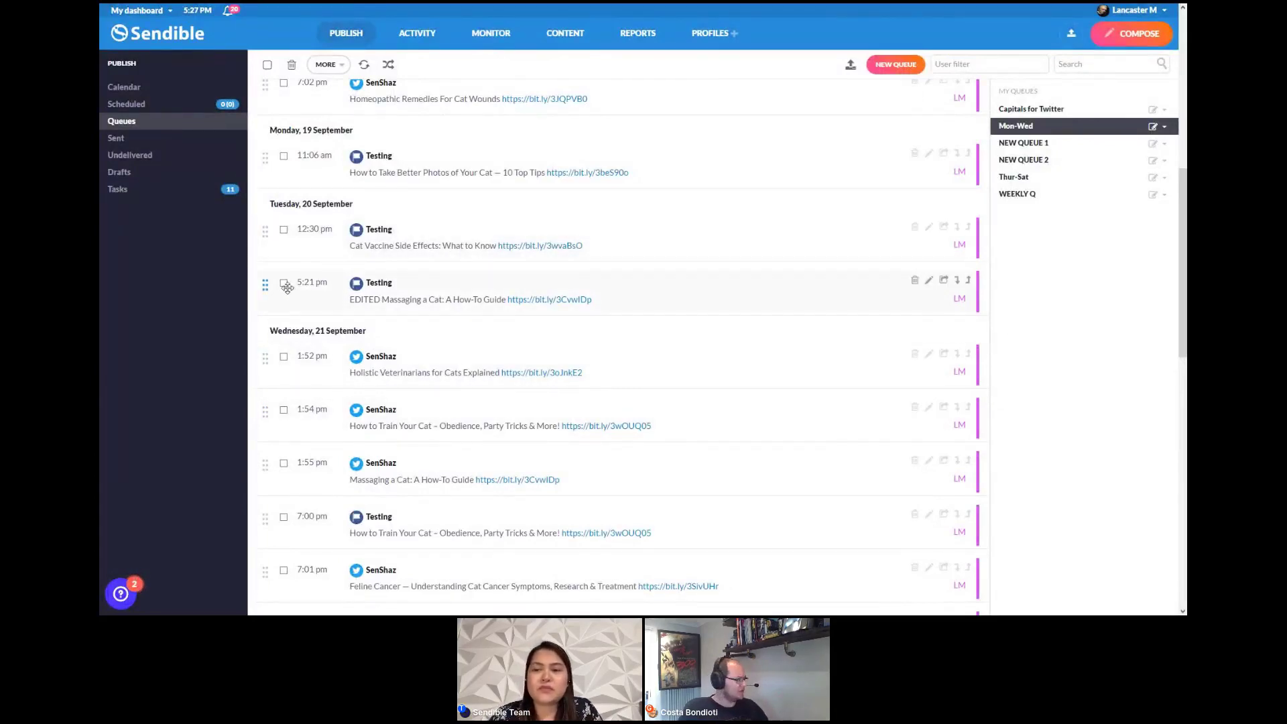
{"action": "left_click_drag", "start_coordinate": [422, 286], "coordinate": [469, 411]}
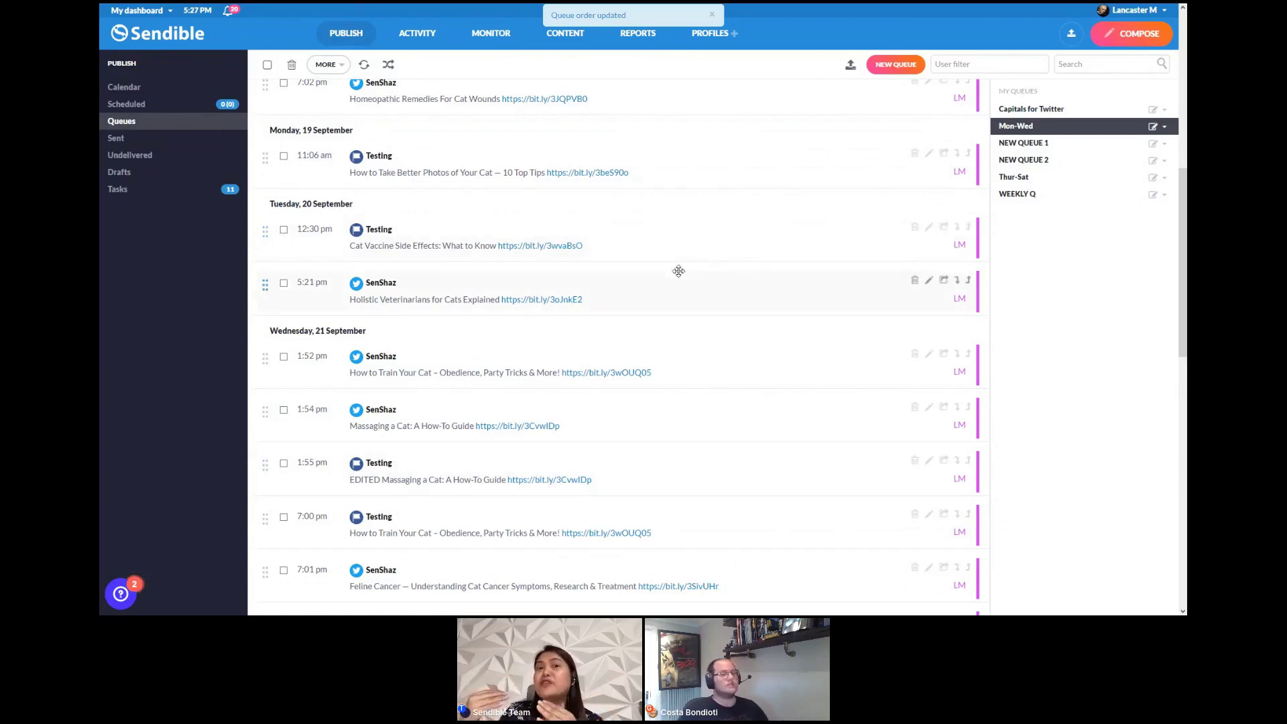
Review the Tuesday posting times and general settings of the Mon-Wed queue and close them without saving.
{"action": "left_click", "coordinate": [1152, 128]}
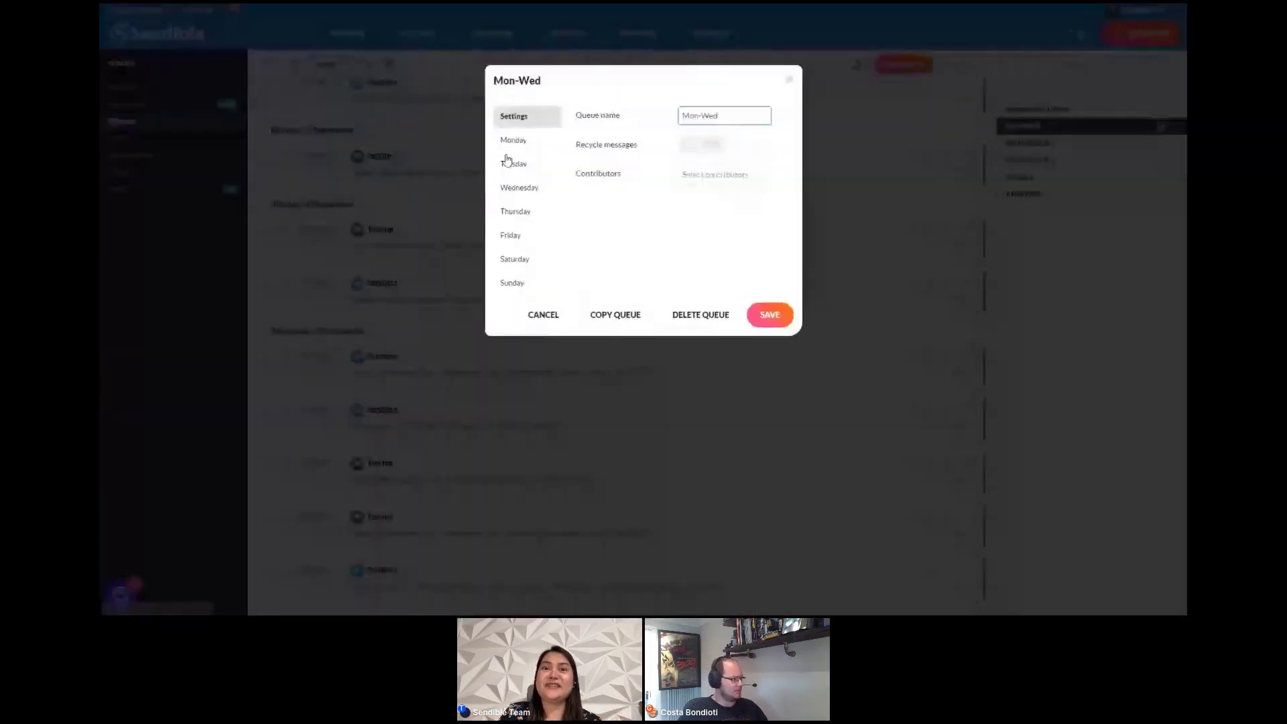
{"action": "left_click", "coordinate": [519, 166]}
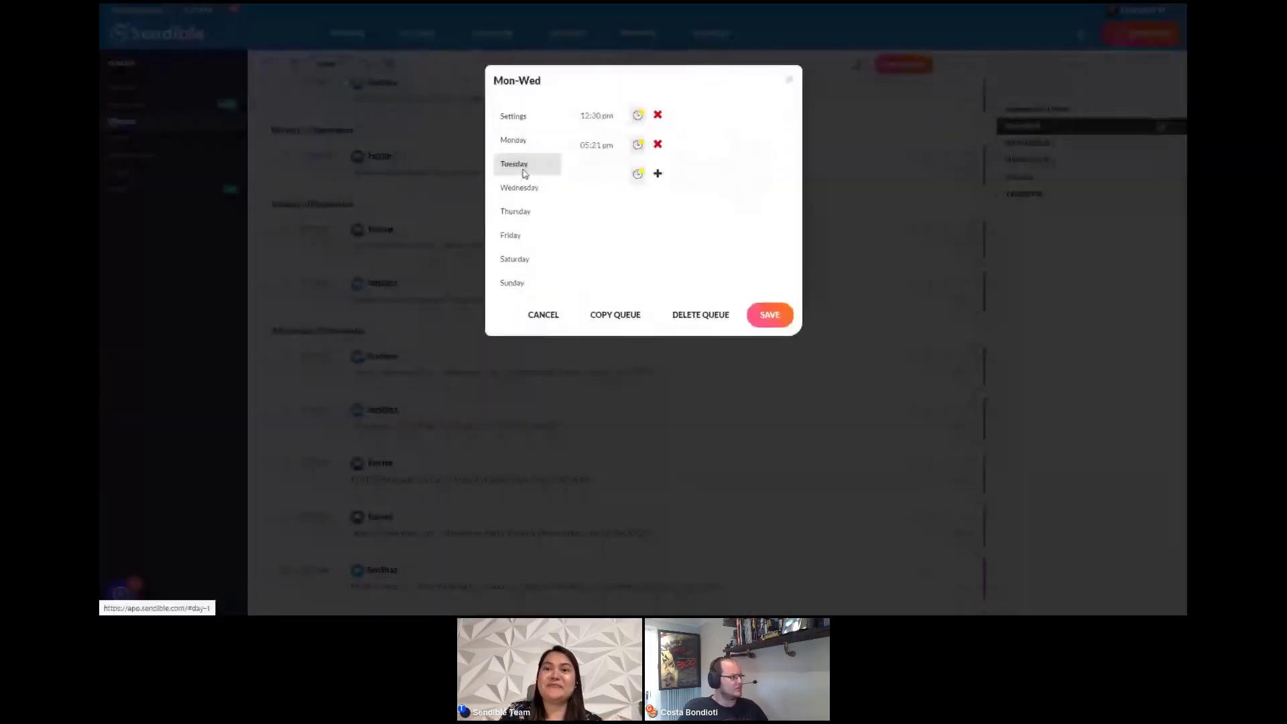
{"action": "left_click", "coordinate": [521, 121]}
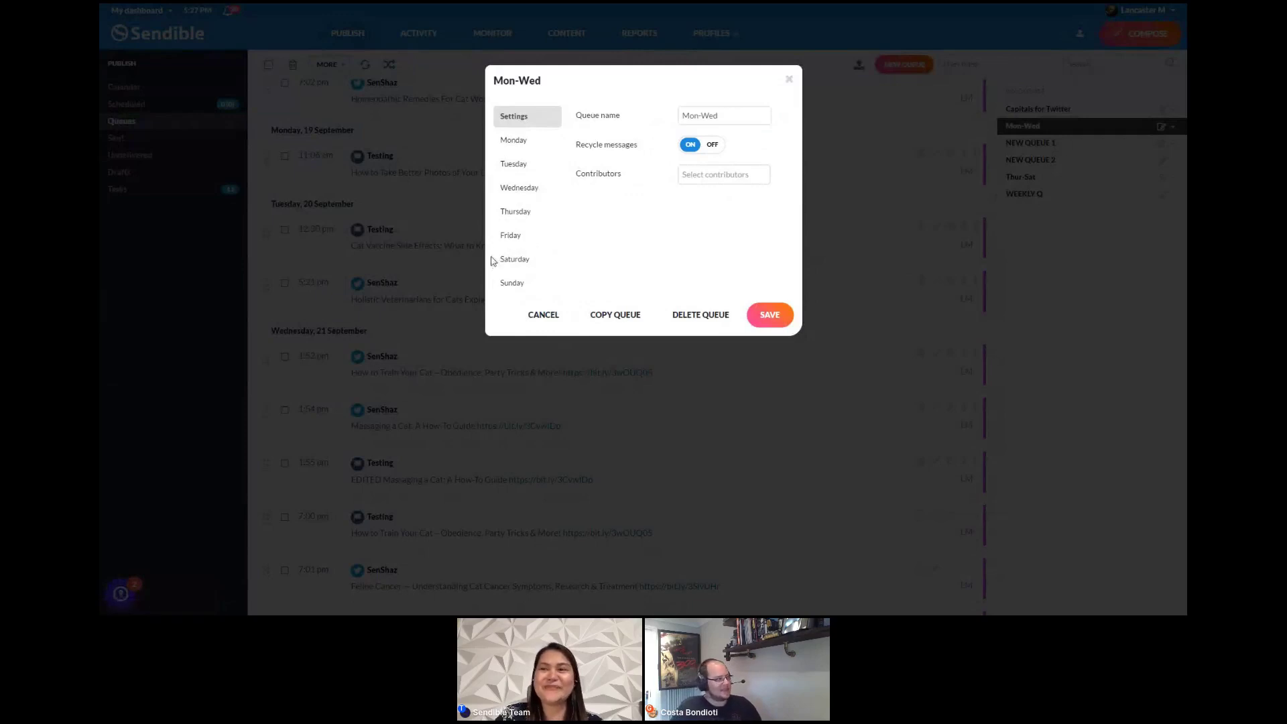
{"action": "left_click", "coordinate": [557, 316]}
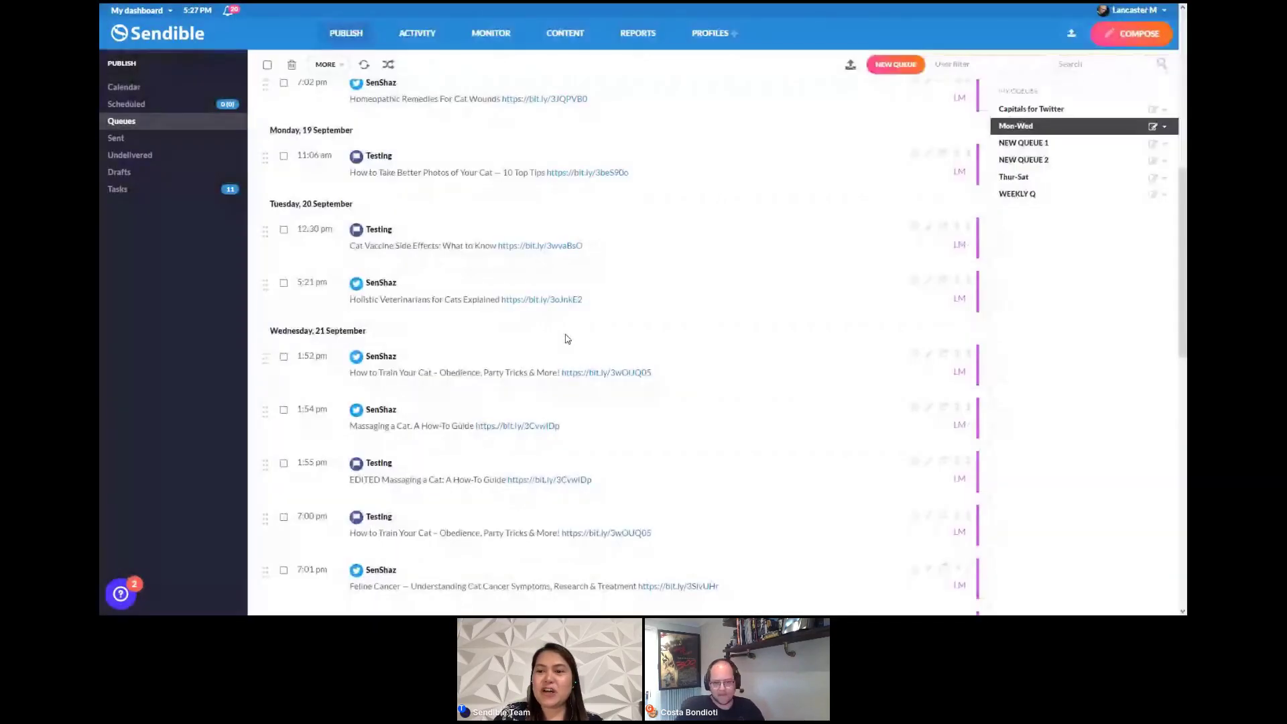